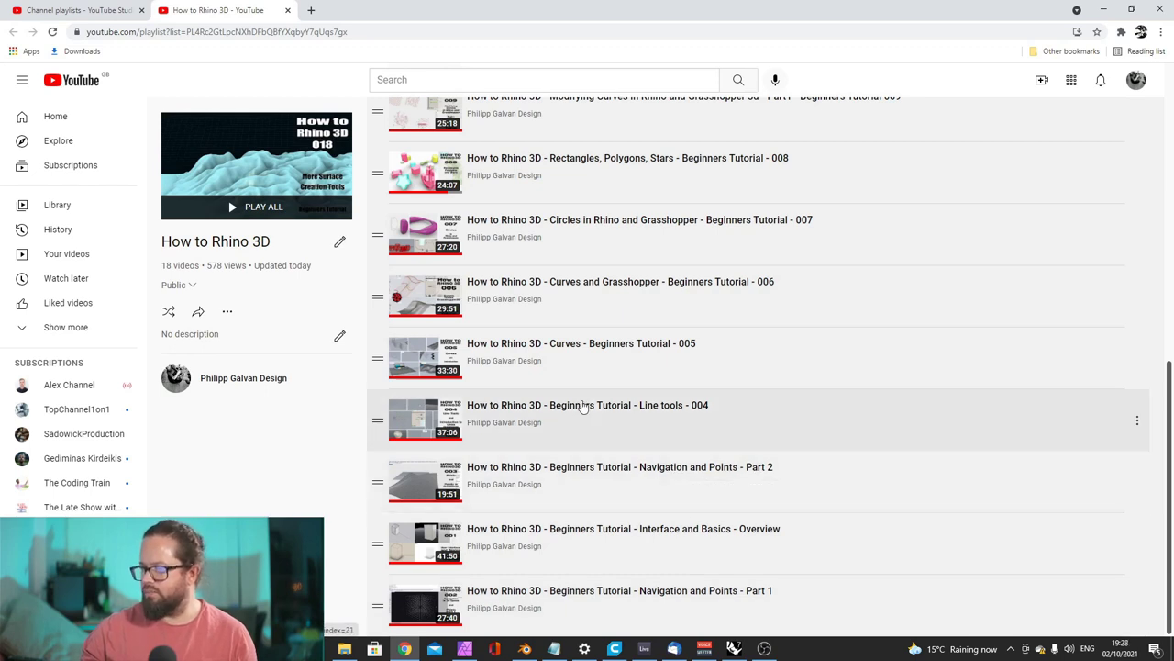
Look through the How to Rhino 3D playlist from the earliest beginner tutorials up to tutorial 018
scroll(665, 411, "up", 2)
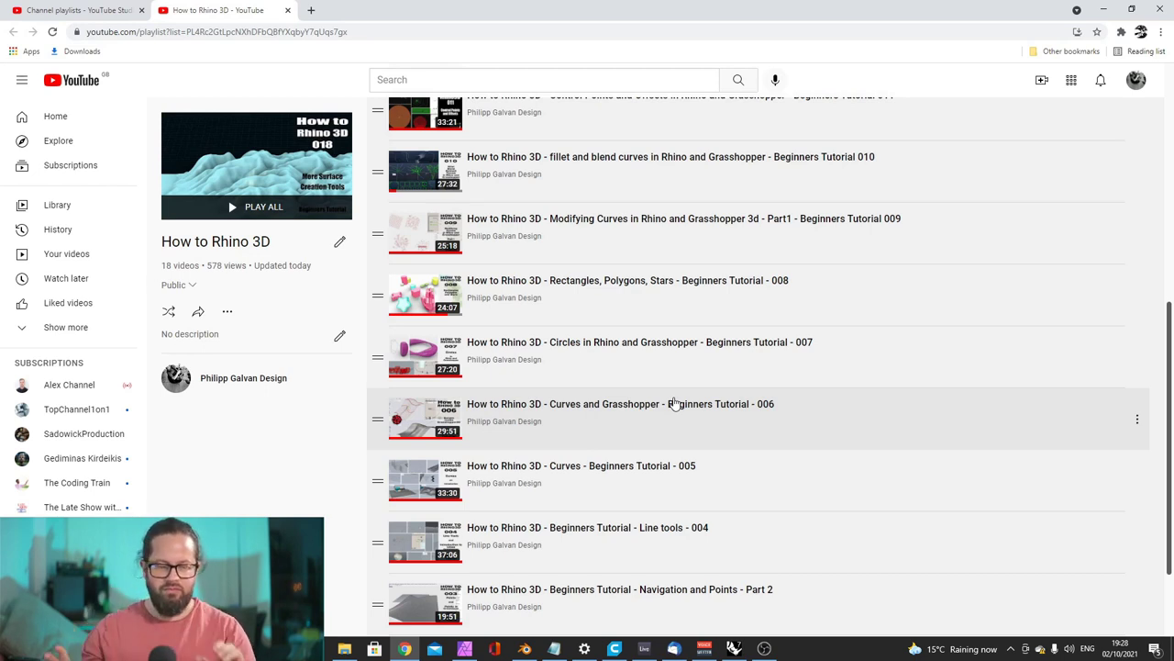
scroll(649, 425, "up", 2)
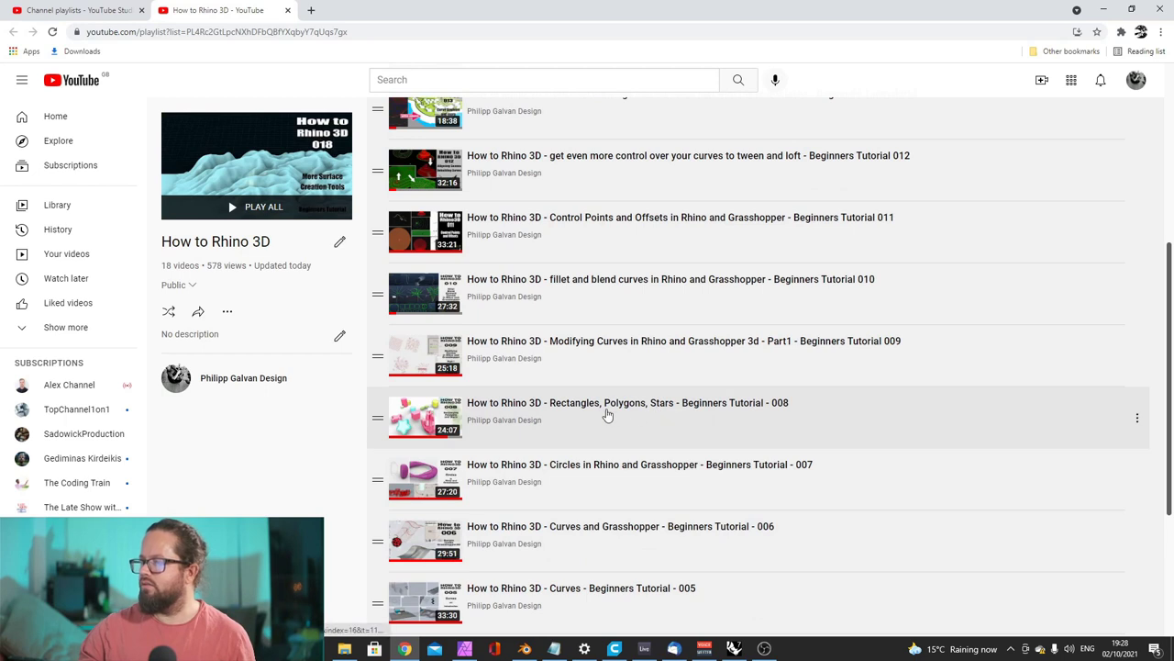
scroll(643, 421, "up", 1)
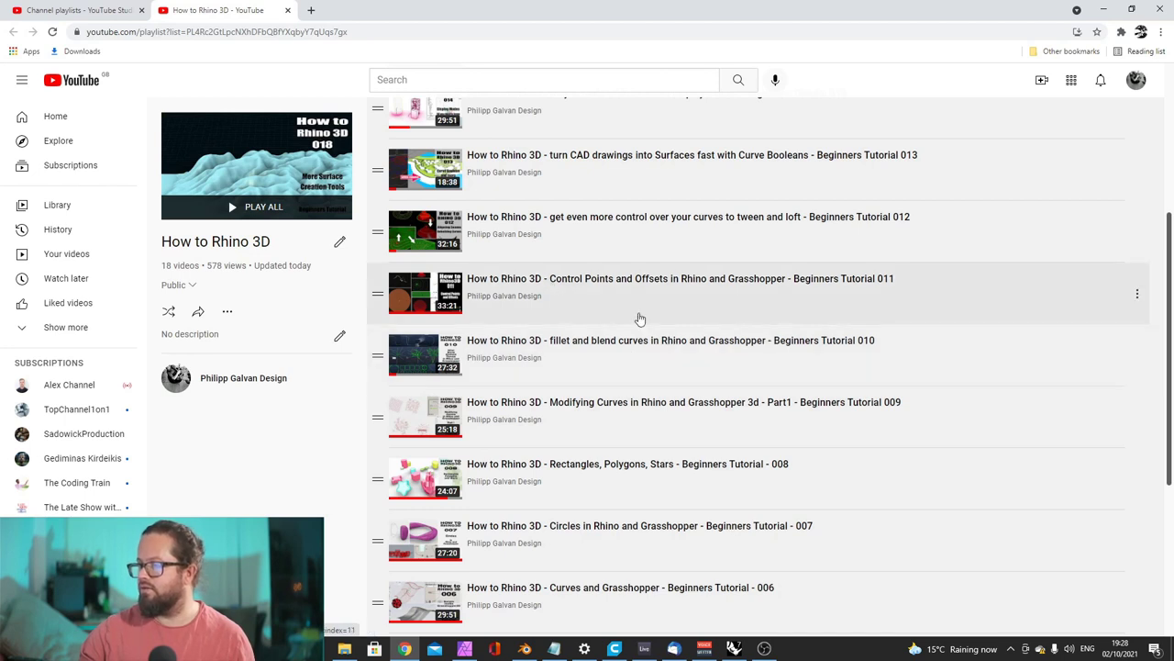
scroll(640, 319, "up", 2)
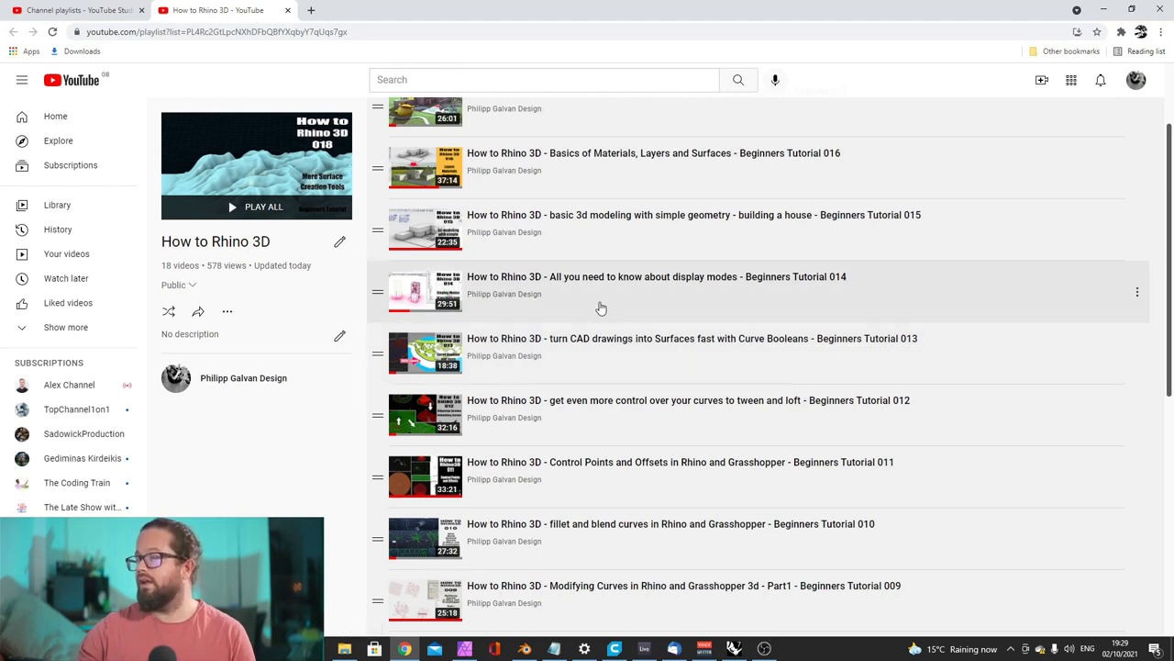
scroll(596, 303, "up", 2)
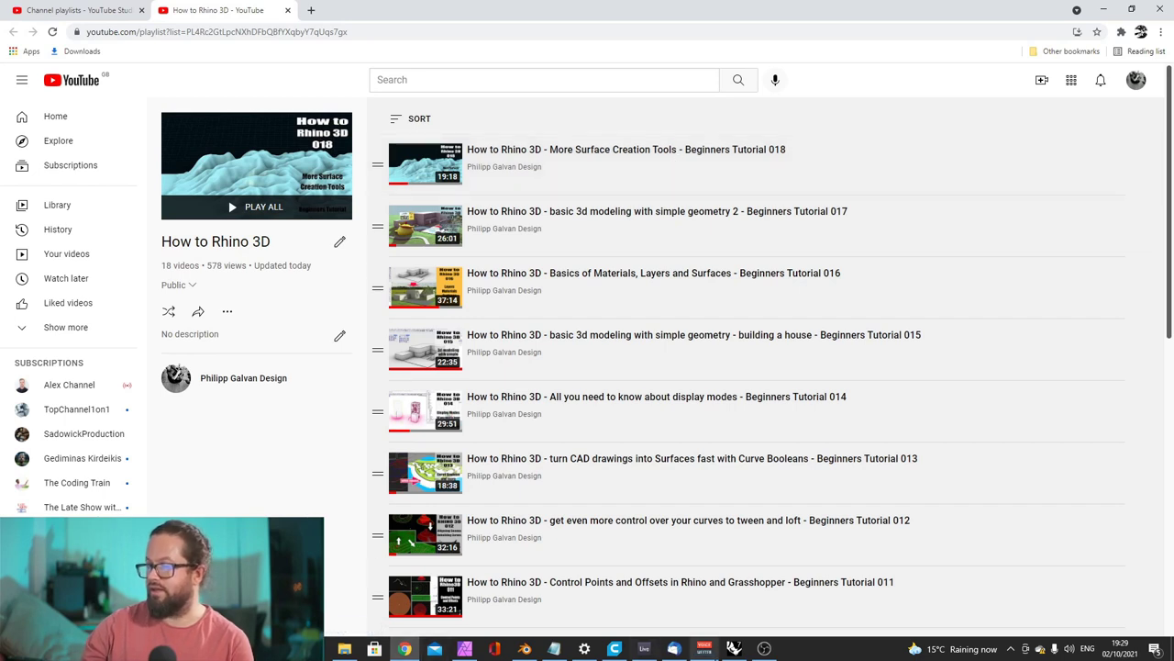
Switch to Rhino 7 and open the Surface Tools as a floating palette over the Perspective viewport
left_click(734, 650)
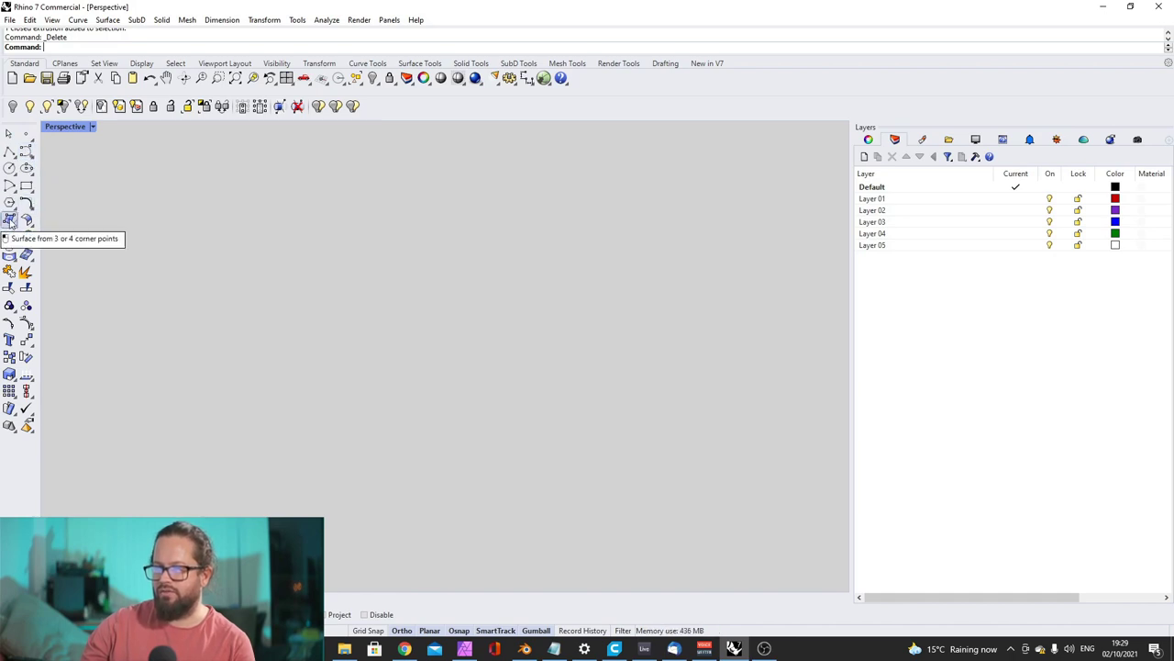
left_click(11, 223)
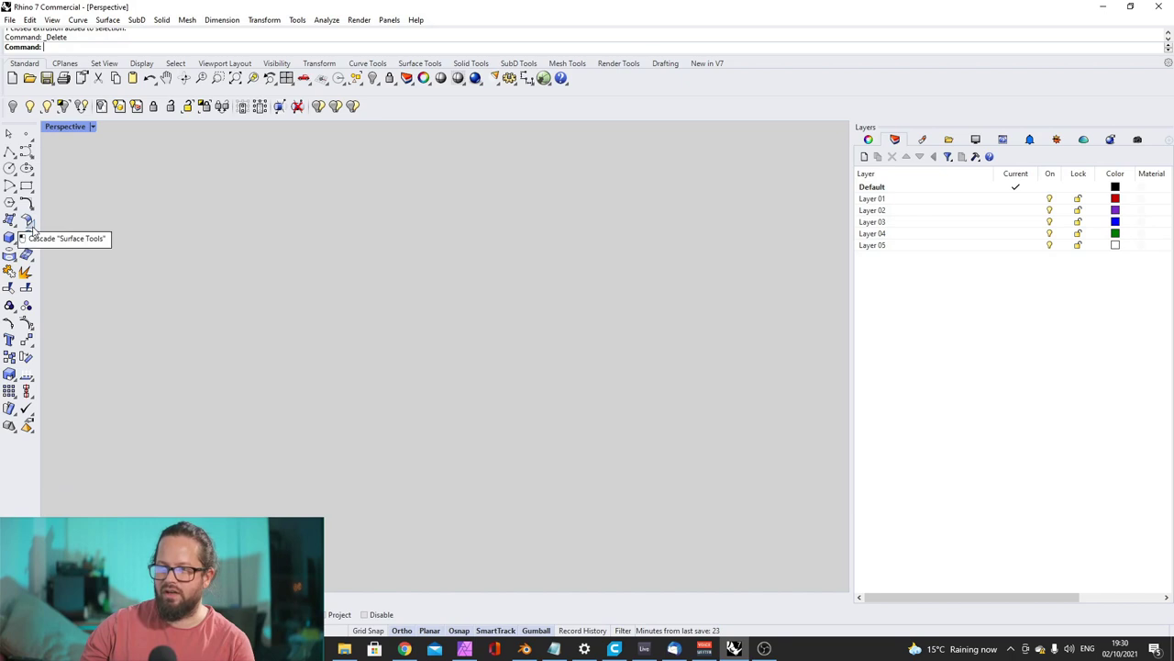
left_click(31, 236)
left_click_drag(51, 217, 134, 175)
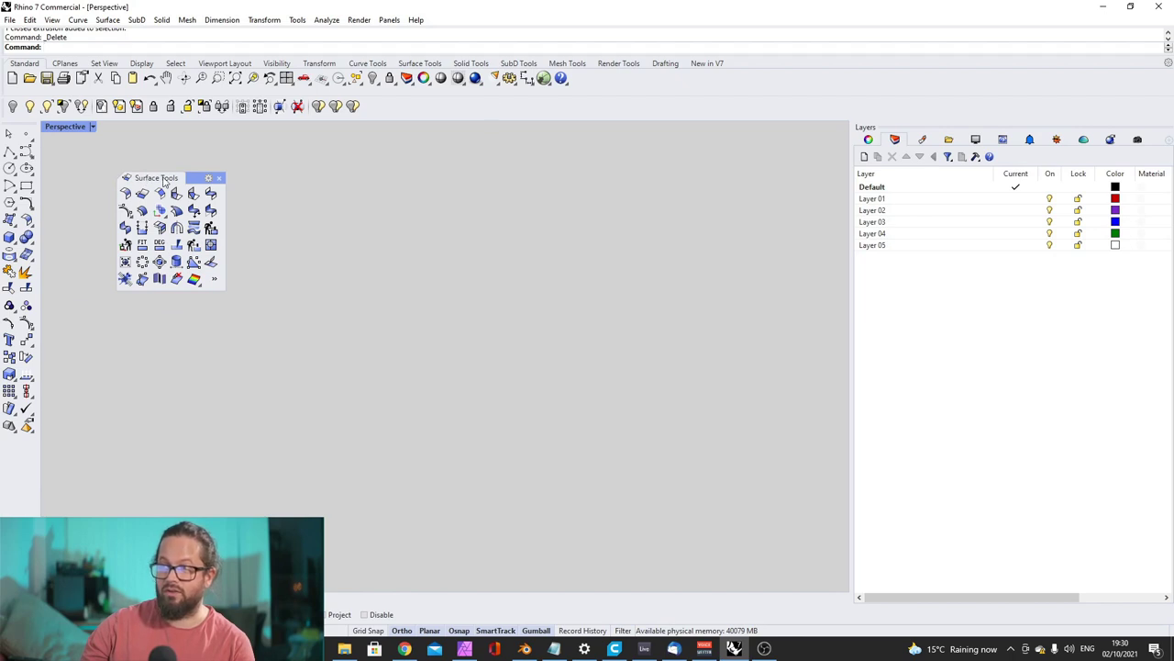
Compare the surface, standard and curve toolsets and the commands each one offers
left_click(419, 64)
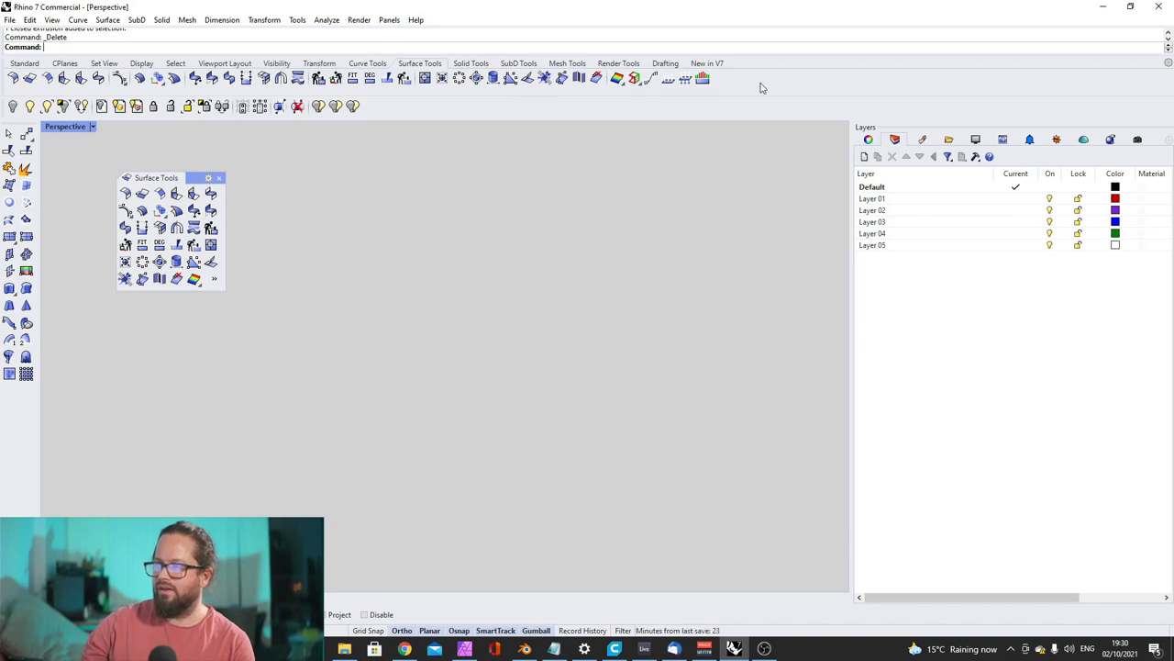
left_click(22, 66)
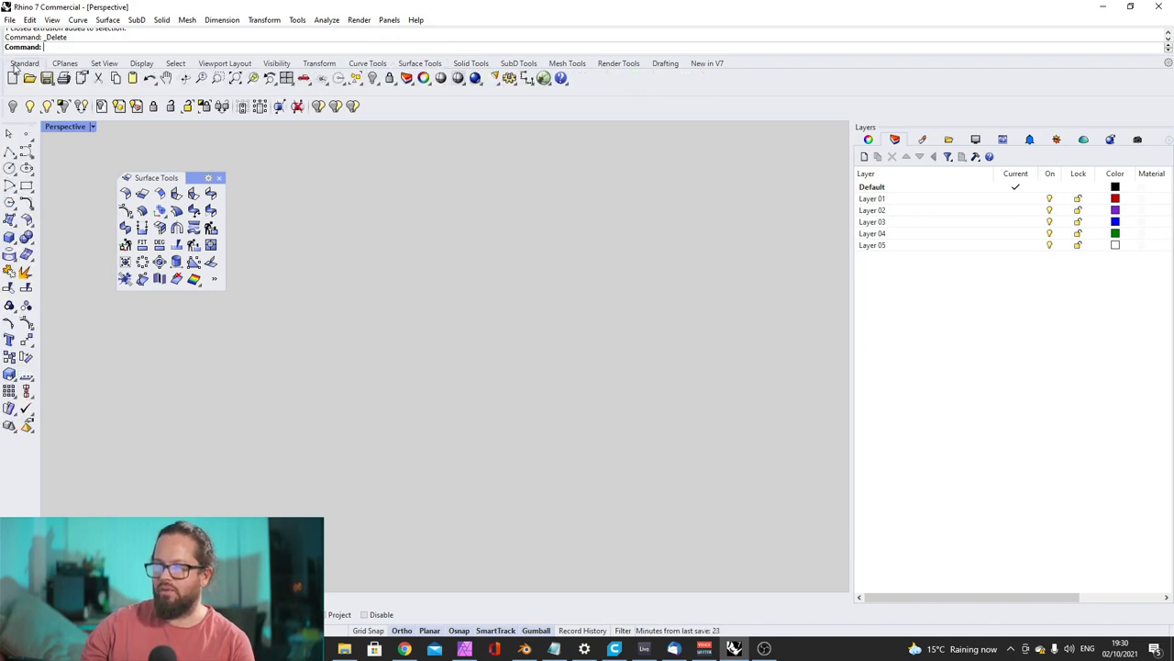
left_click(28, 156)
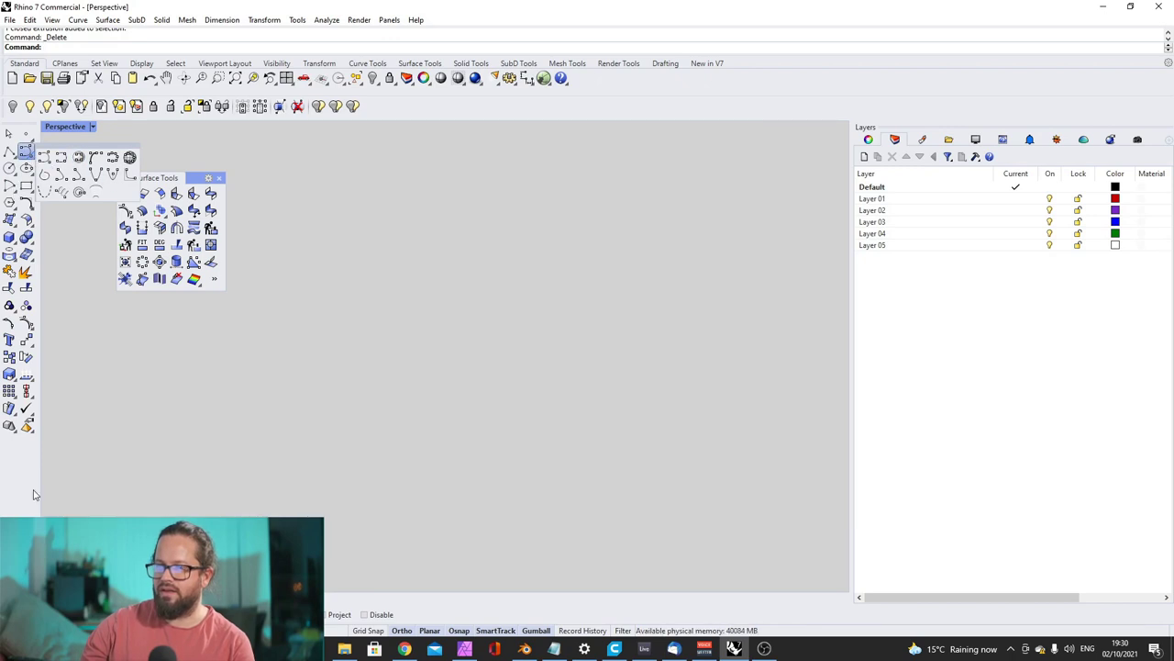
left_click(367, 63)
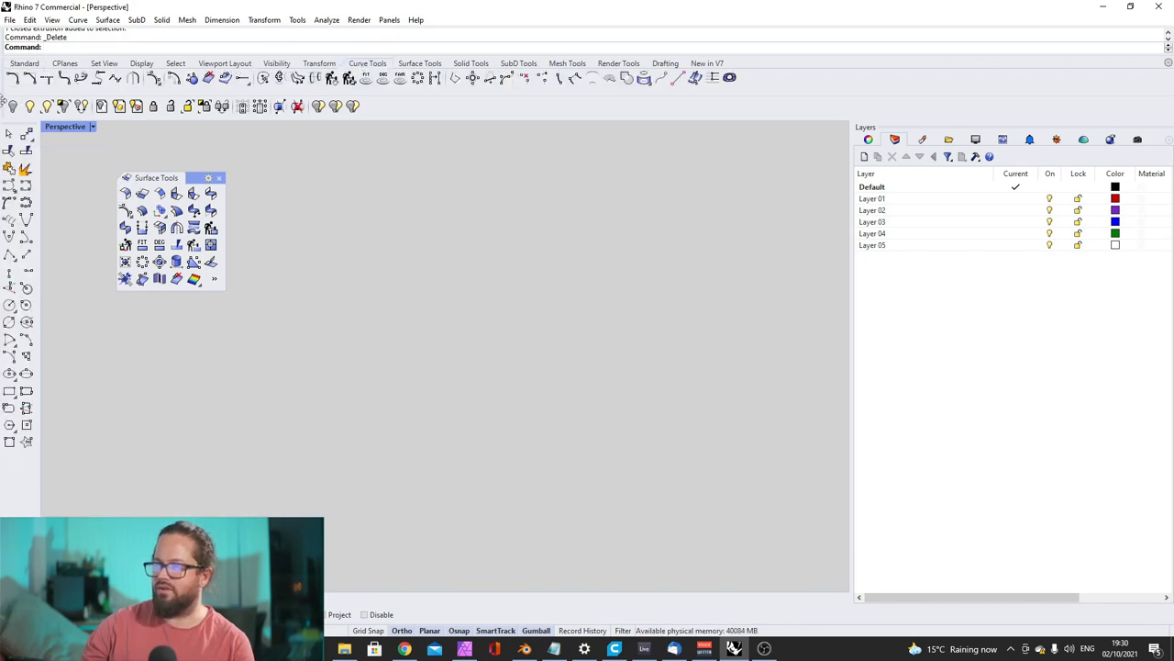
Close the floating Surface Tools palette and show the docked Surface Tools set instead
left_click_drag(162, 180, 140, 157)
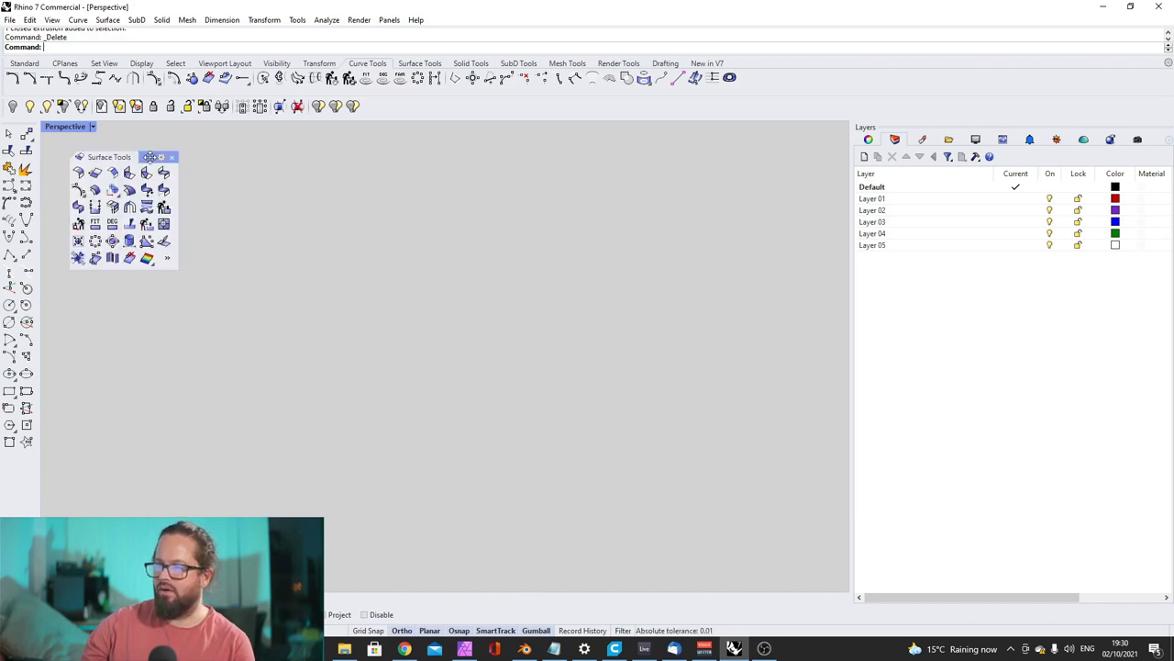
left_click(171, 158)
left_click(419, 63)
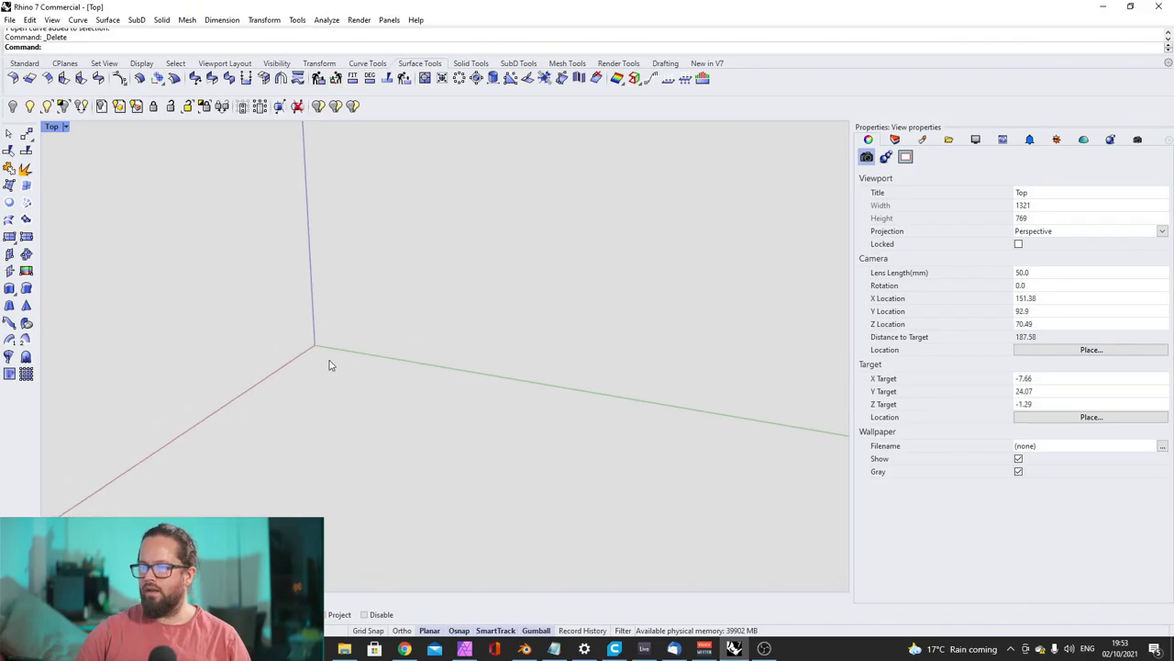
Create a horizontal 3-point plane with its first edge along the Y axis from the origin and its width along the X axis
right_click_drag(327, 365, 341, 412)
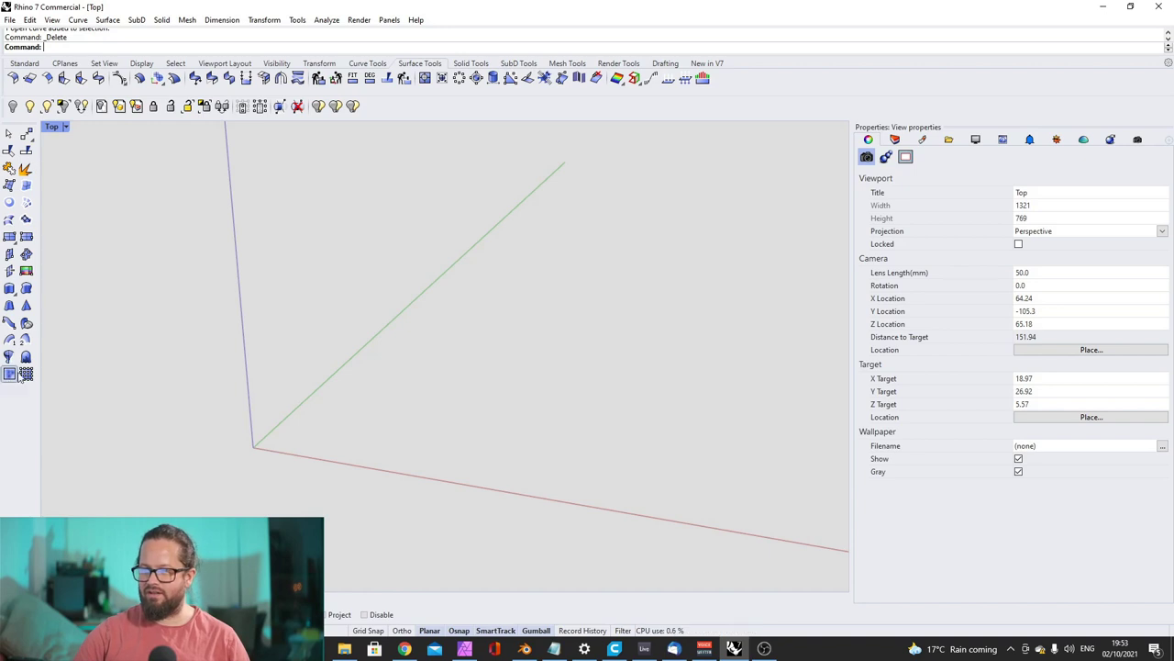
left_click(25, 237)
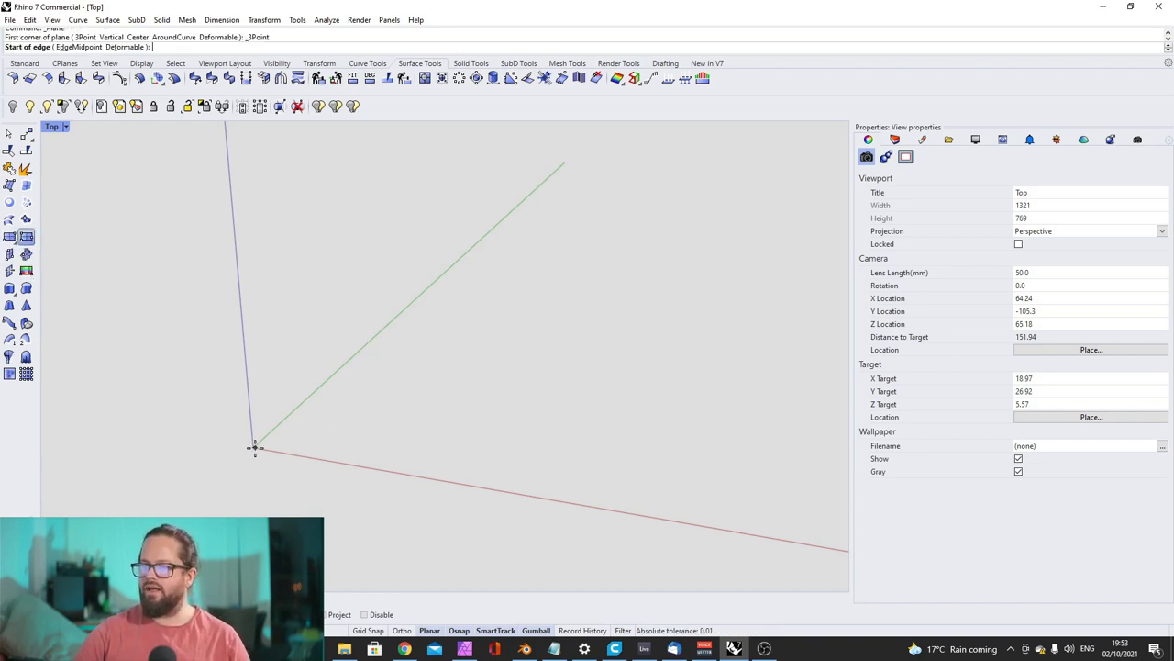
left_click(255, 448)
left_click(365, 348)
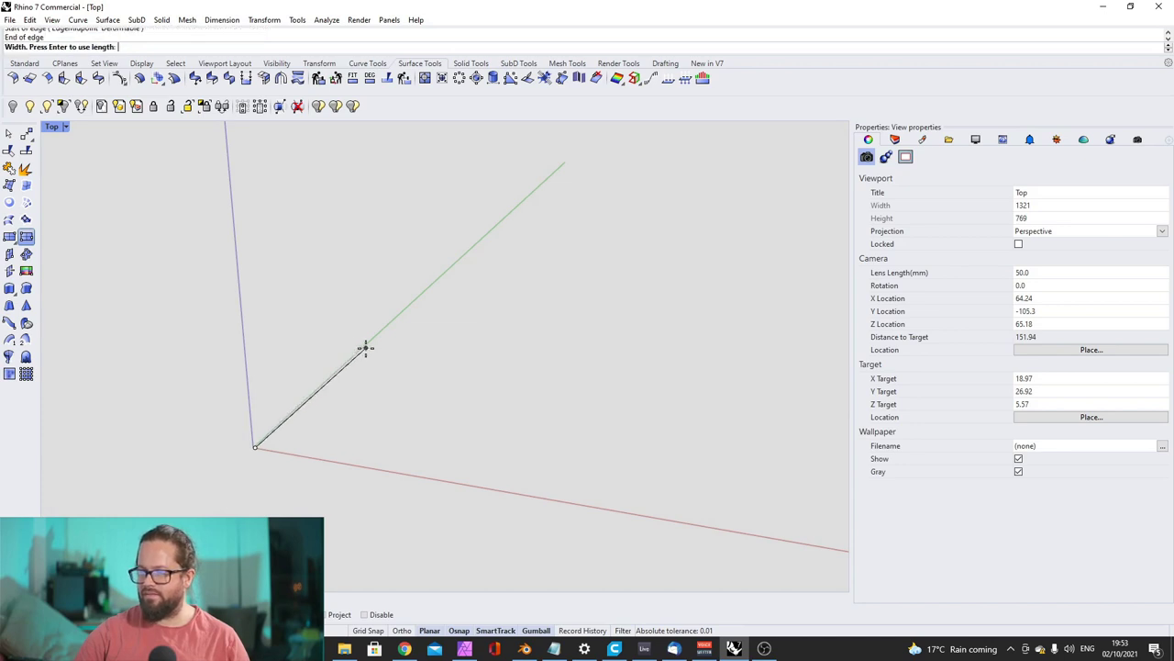
left_click(597, 382)
left_click(401, 382)
left_click(152, 351)
Create a vertical plane standing across the horizontal plane, from its front edge to its back edge
left_click(9, 254)
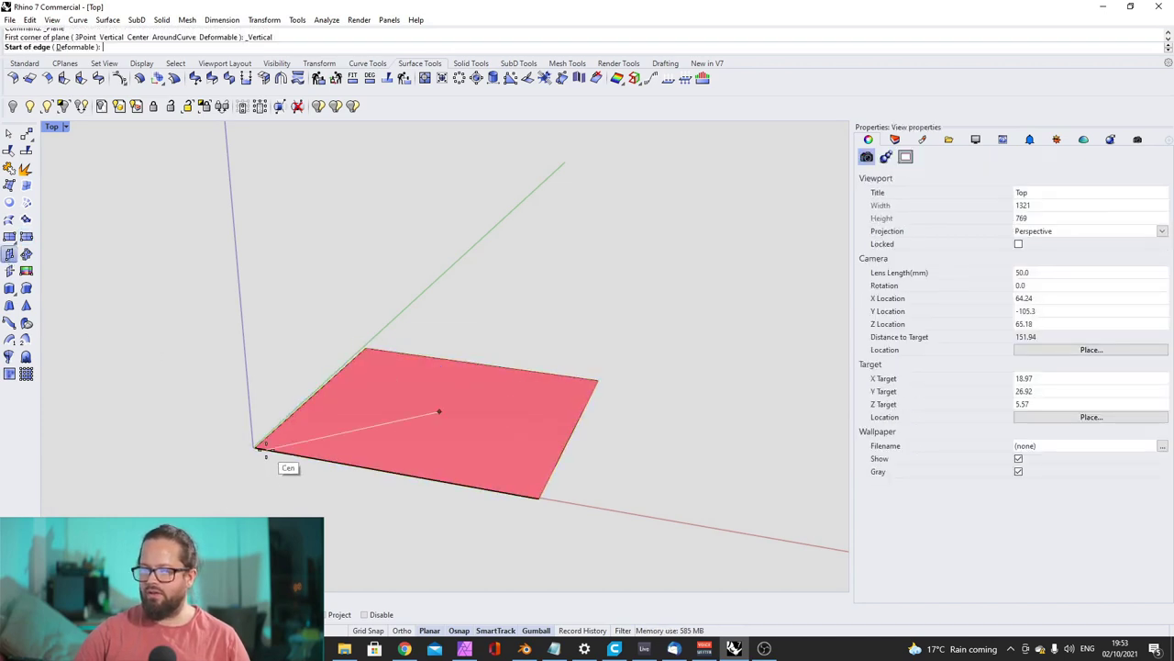
left_click(348, 463)
left_click(440, 356)
left_click(409, 194)
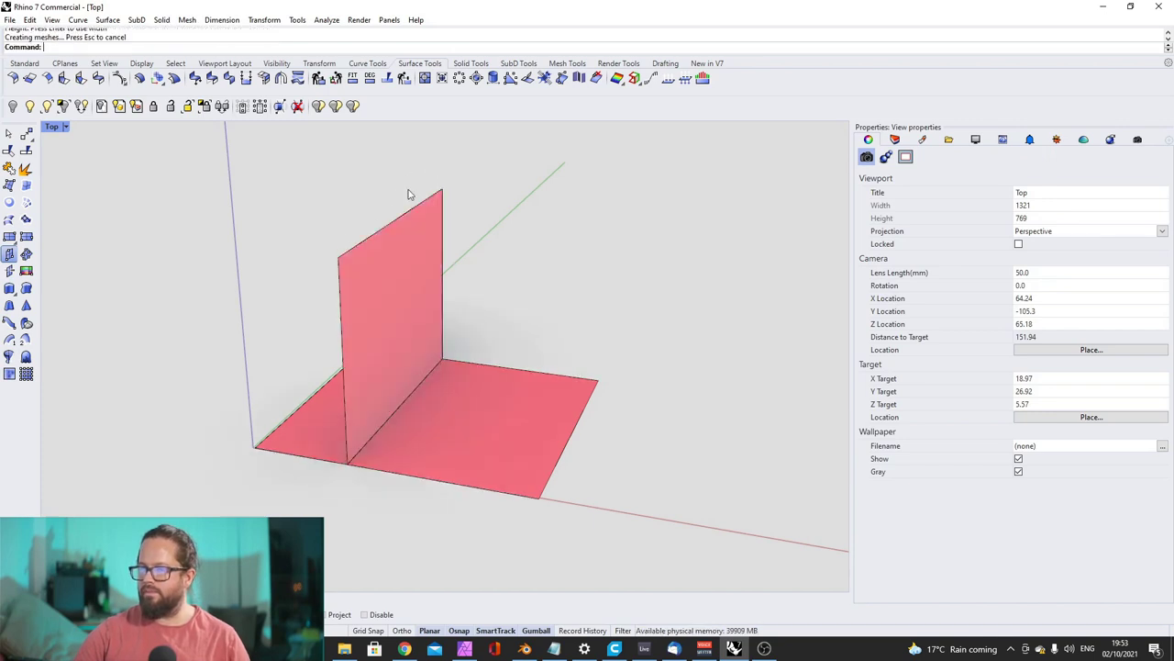
Move the horizontal plane outward along the X axis, and move the vertical plane beyond its far edge
scroll(389, 333, "down", 3)
left_click(433, 330)
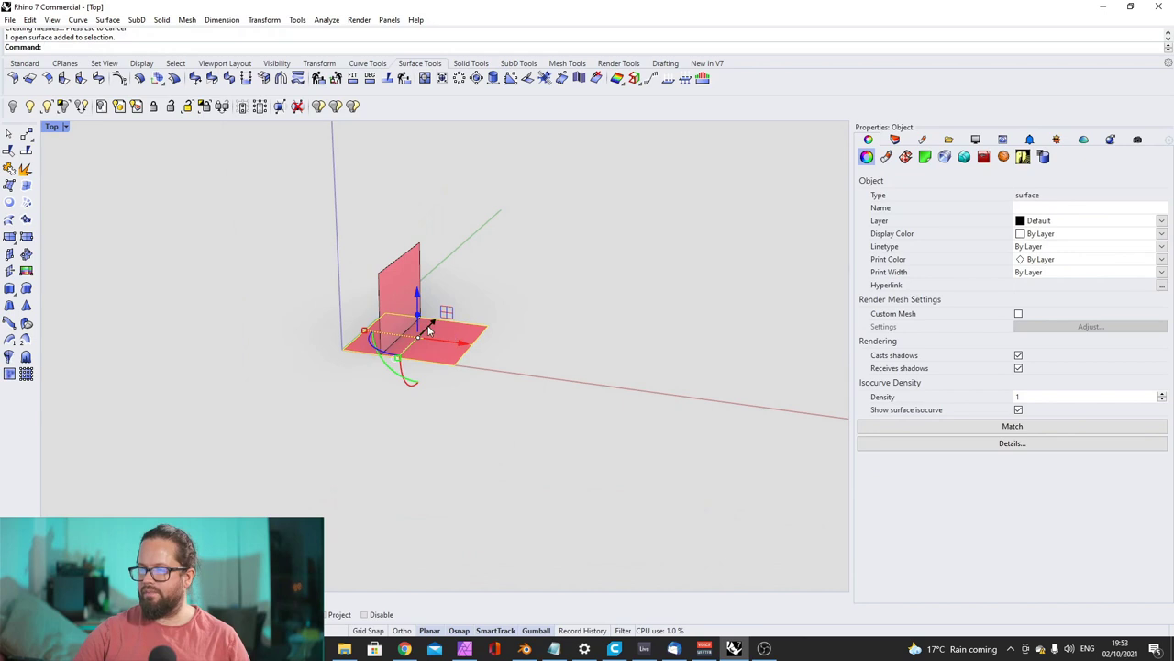
left_click_drag(451, 345, 521, 350)
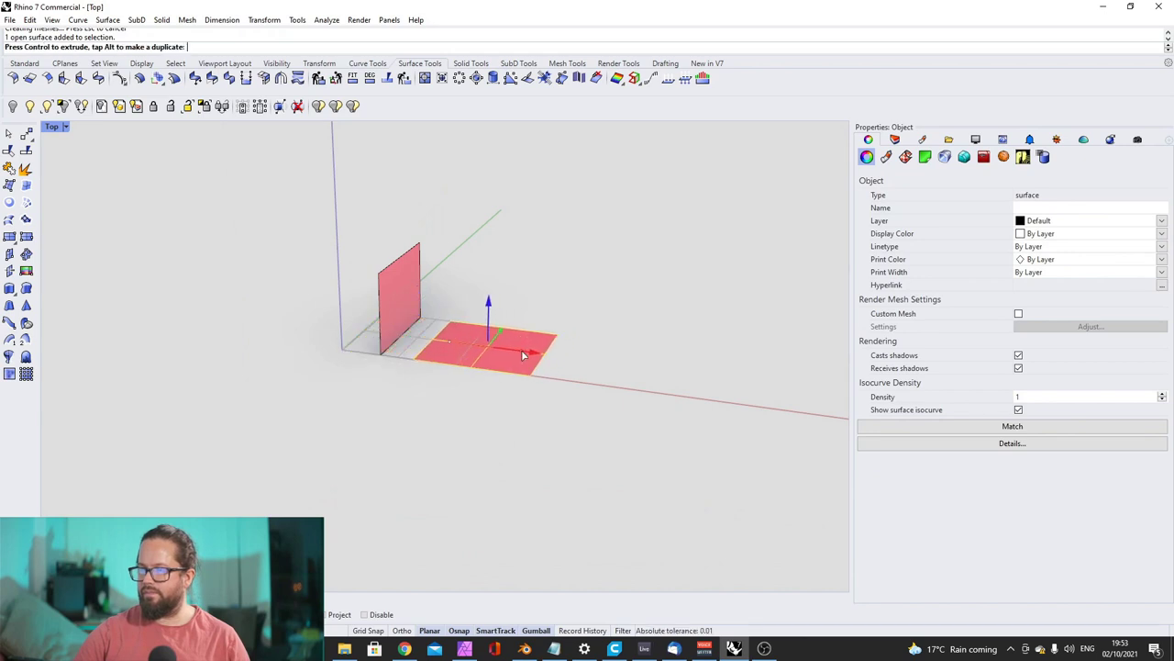
left_click(390, 298)
left_click_drag(439, 308, 625, 334)
Move both the horizontal and the vertical plane back along the X axis toward the origin
left_click(517, 350)
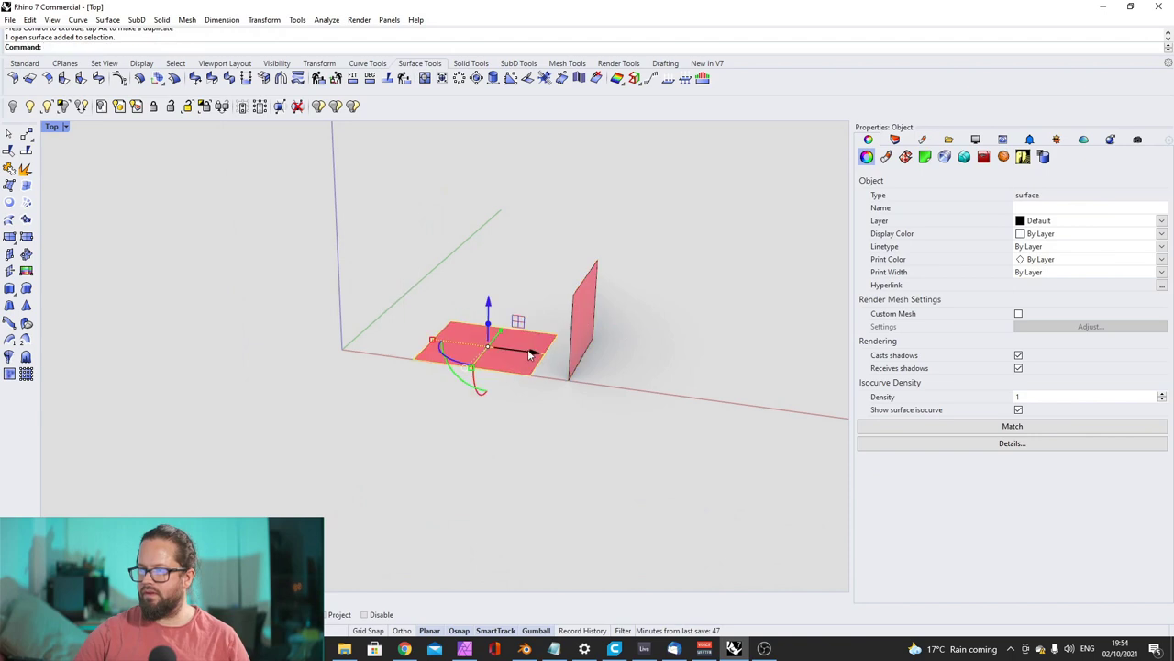
left_click_drag(529, 354, 444, 352)
left_click(584, 308)
left_click_drag(627, 326, 515, 313)
Raise the horizontal plane vertically to just above the top edge of the vertical plane, leaving a gap between them
left_click(419, 328)
left_click_drag(405, 292, 410, 200)
scroll(689, 204, "up", 2)
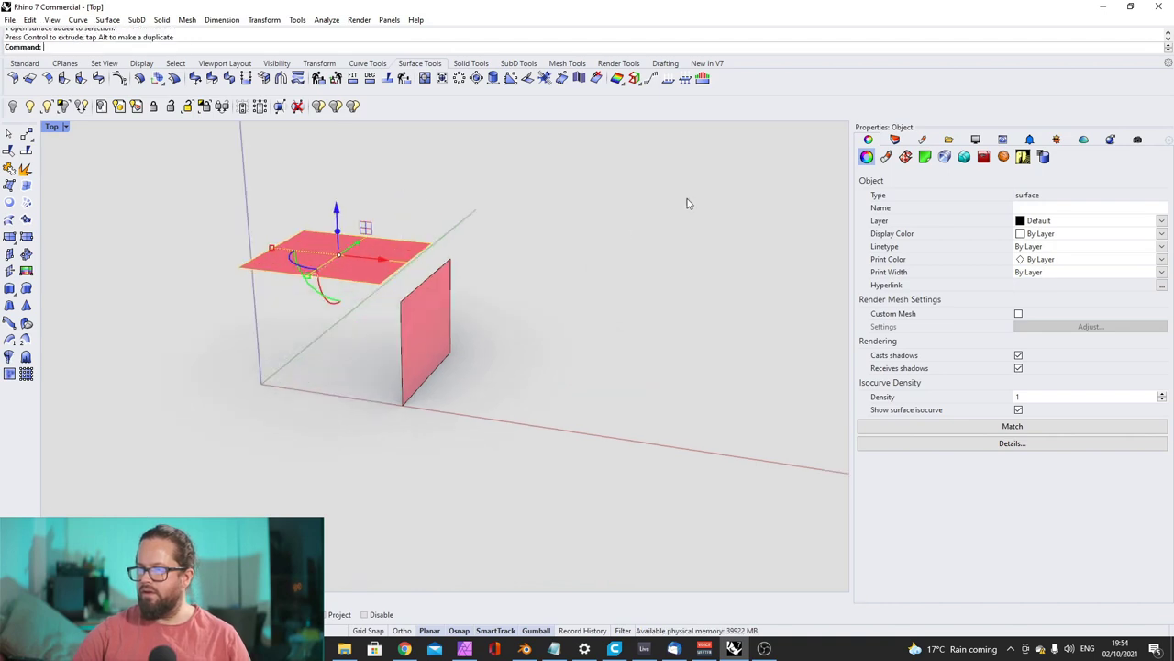
scroll(499, 281, "up", 2)
scroll(451, 290, "down", 3)
scroll(431, 312, "up", 2)
scroll(405, 319, "up", 1)
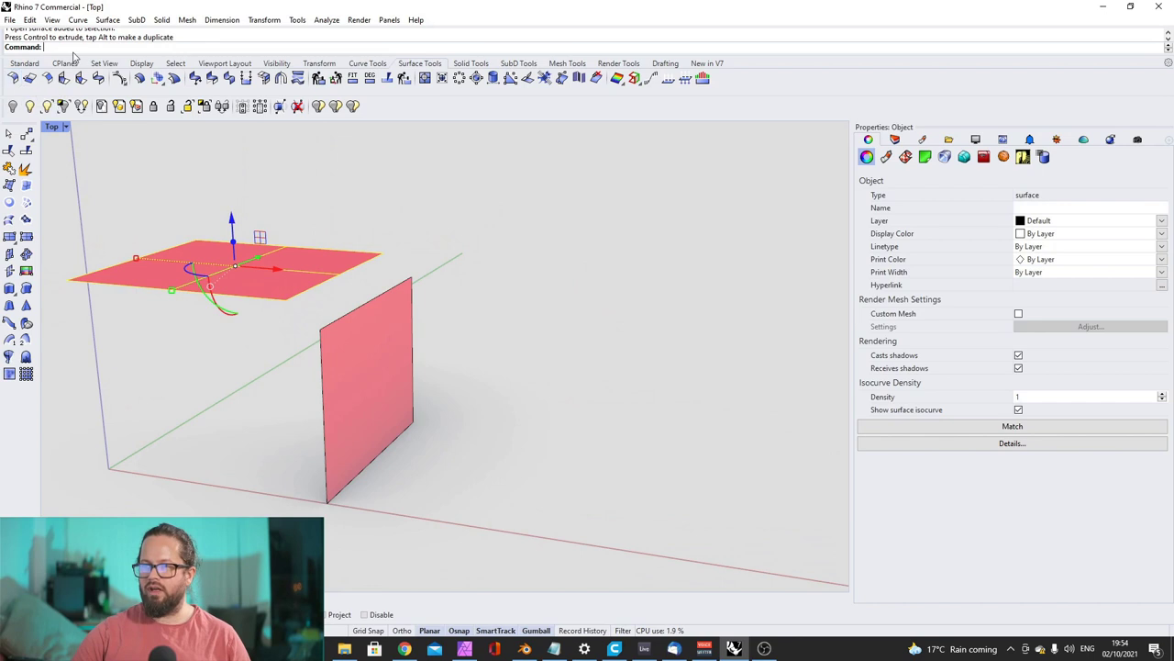
Try to fillet the horizontal plane with the vertical one using FilletSrf, setting the radius to 1
type("File")
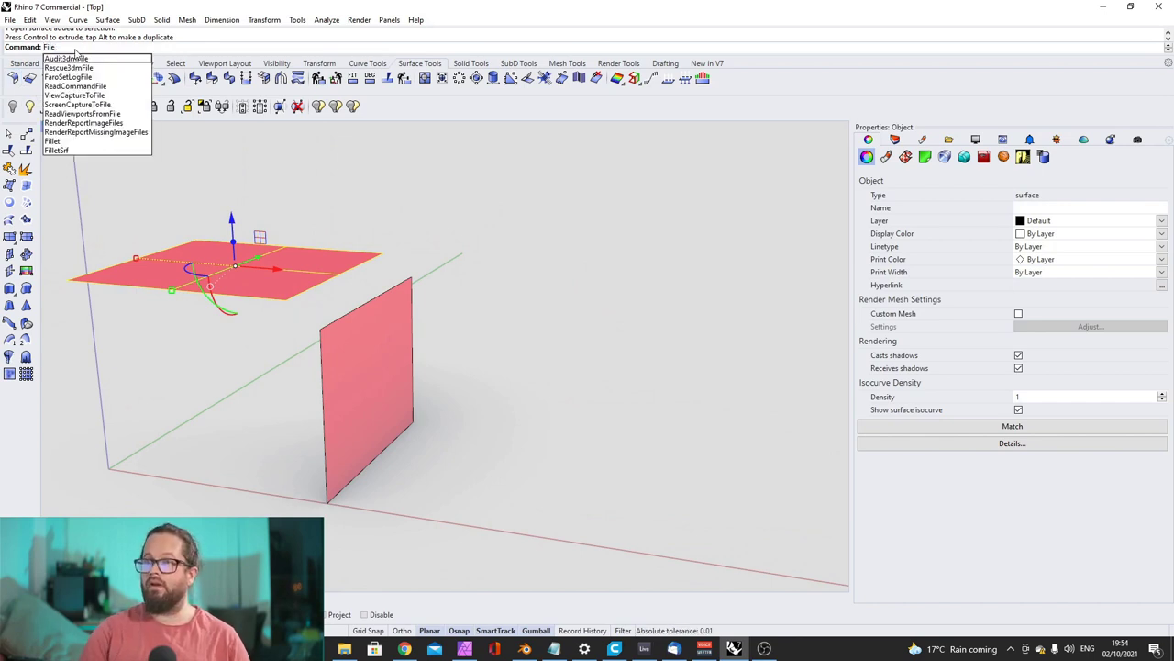
key("BackSpace")
type("let")
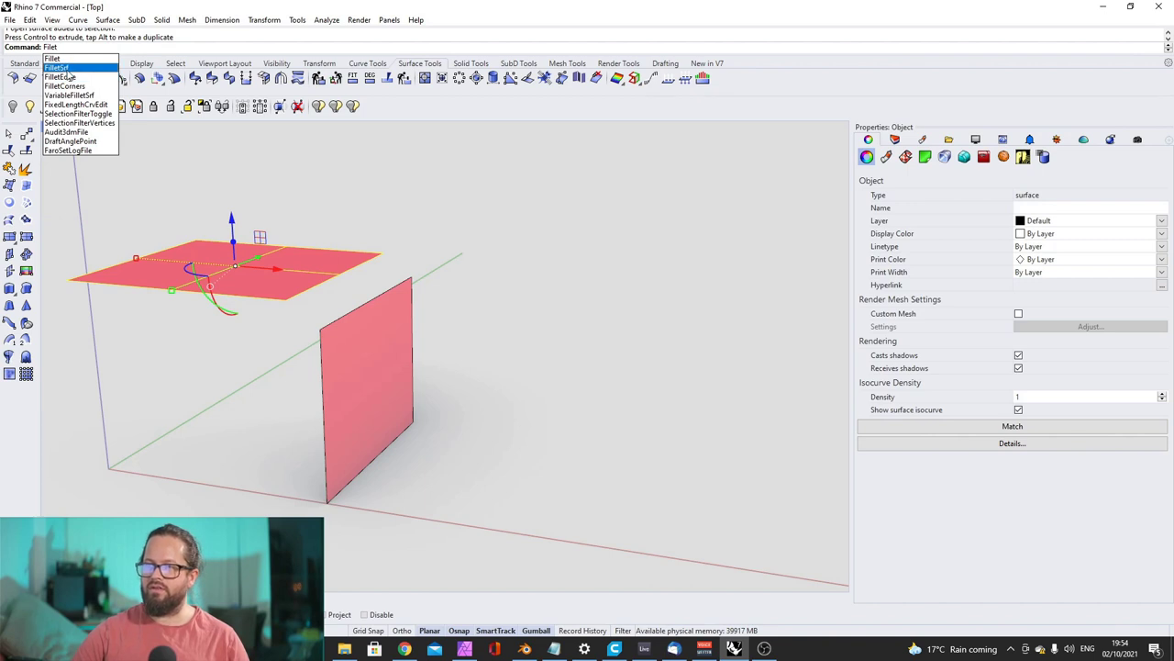
key("Escape")
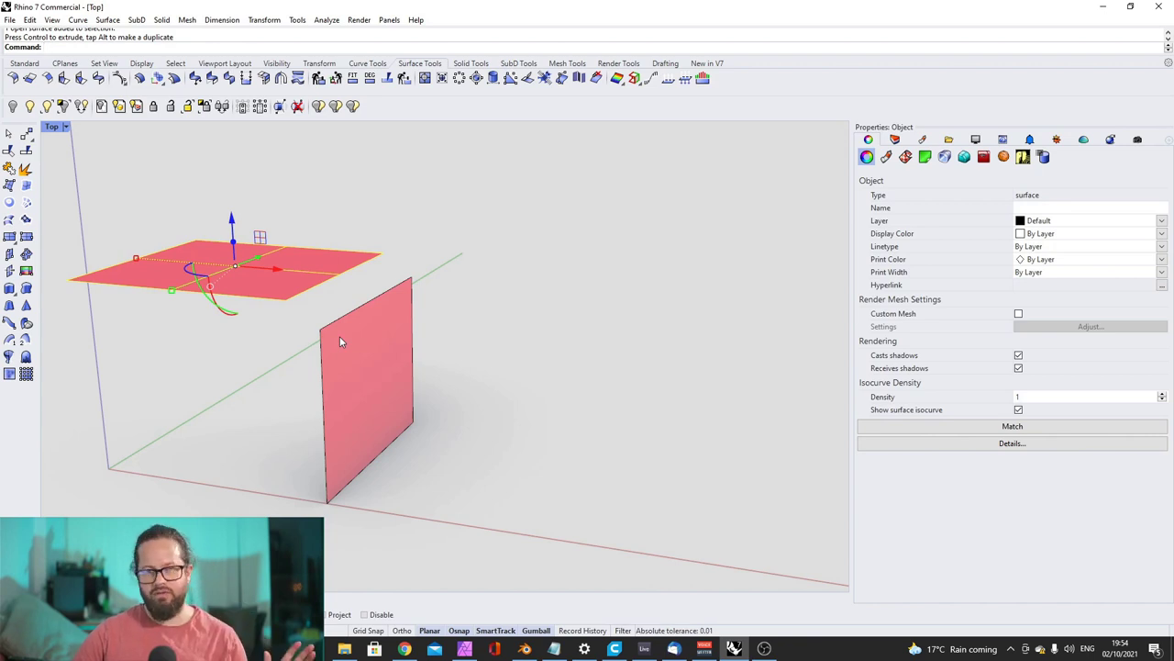
right_click_drag(339, 300, 179, 226)
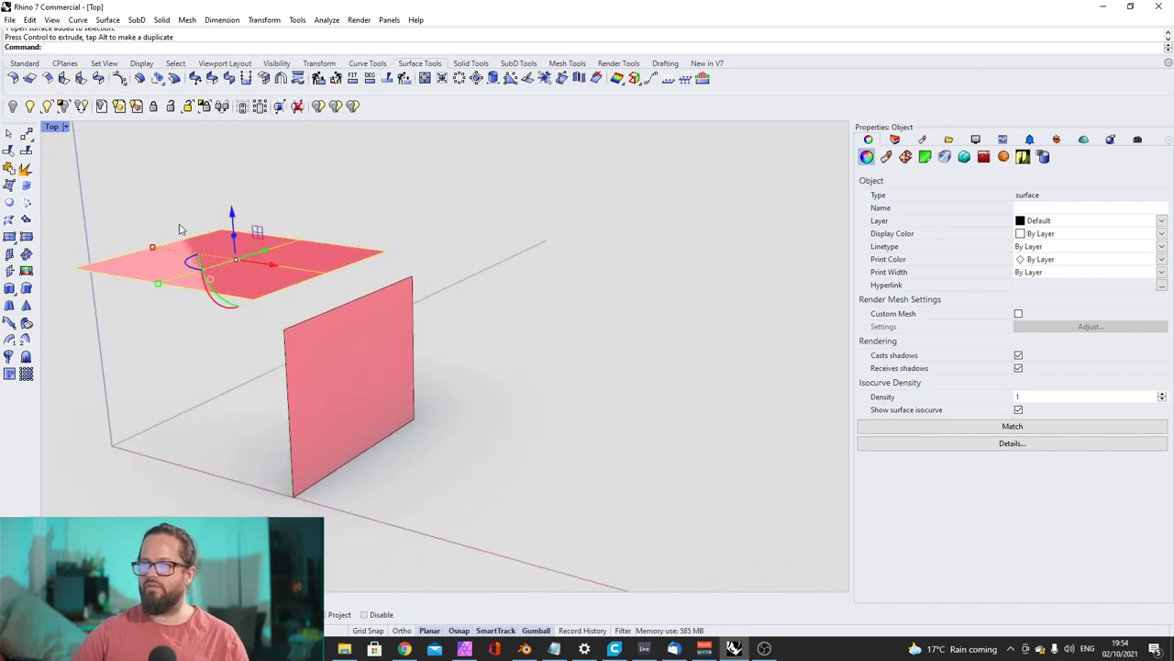
left_click(345, 267)
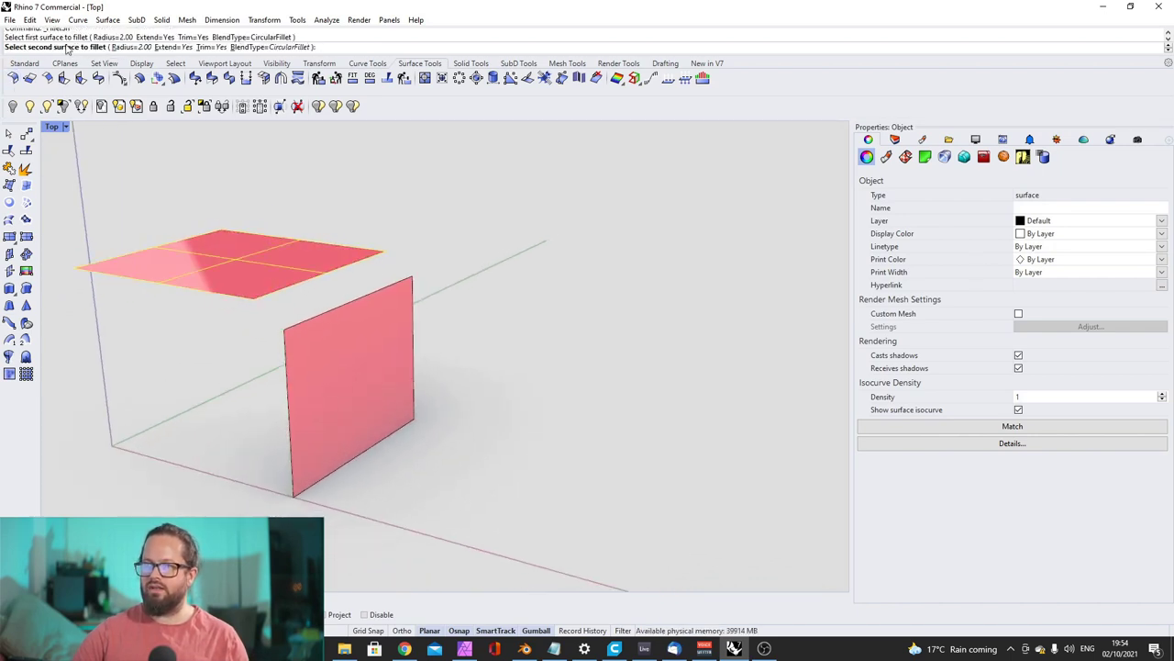
left_click(126, 47)
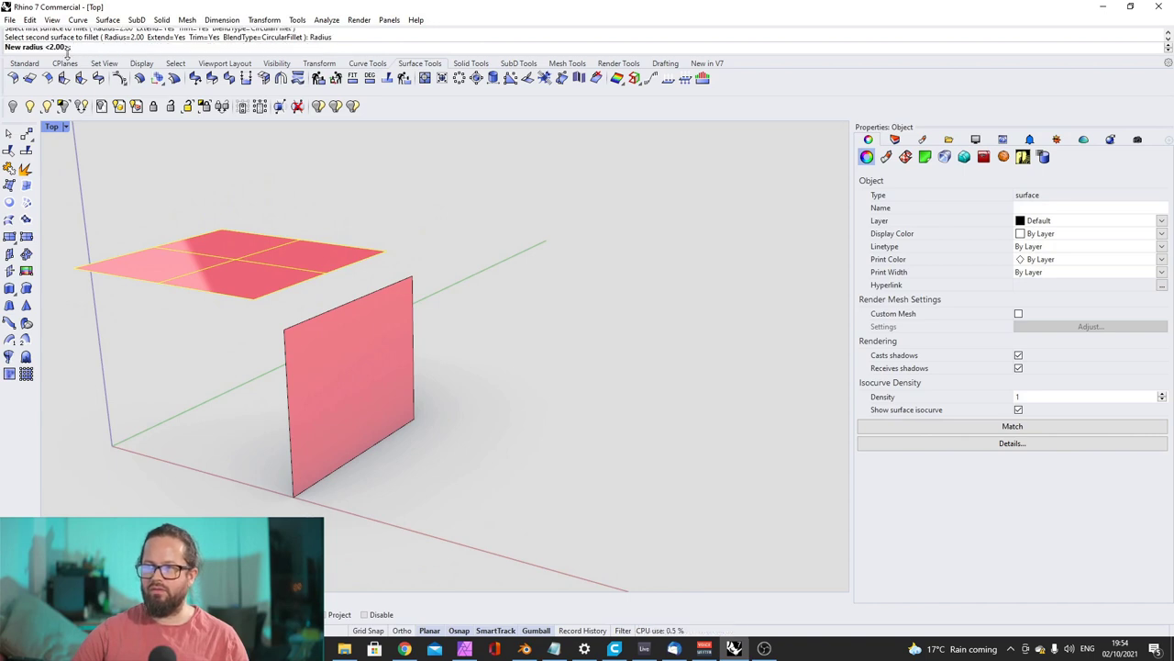
type("1")
key("Return")
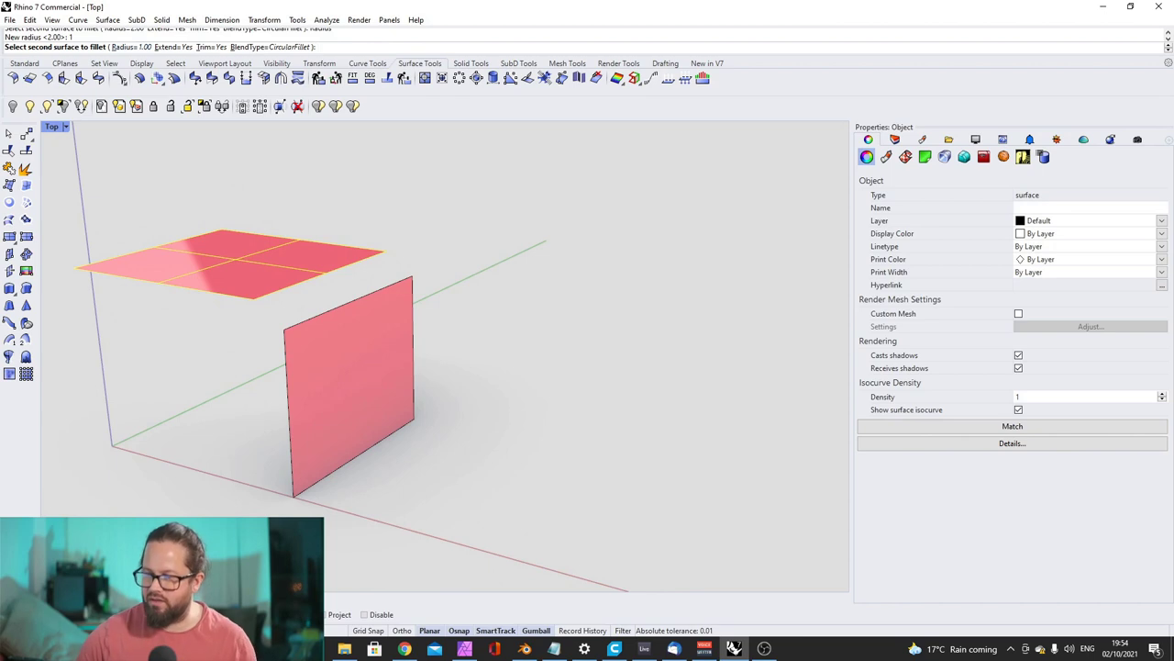
left_click(25, 62)
left_click(9, 150)
left_click(76, 268)
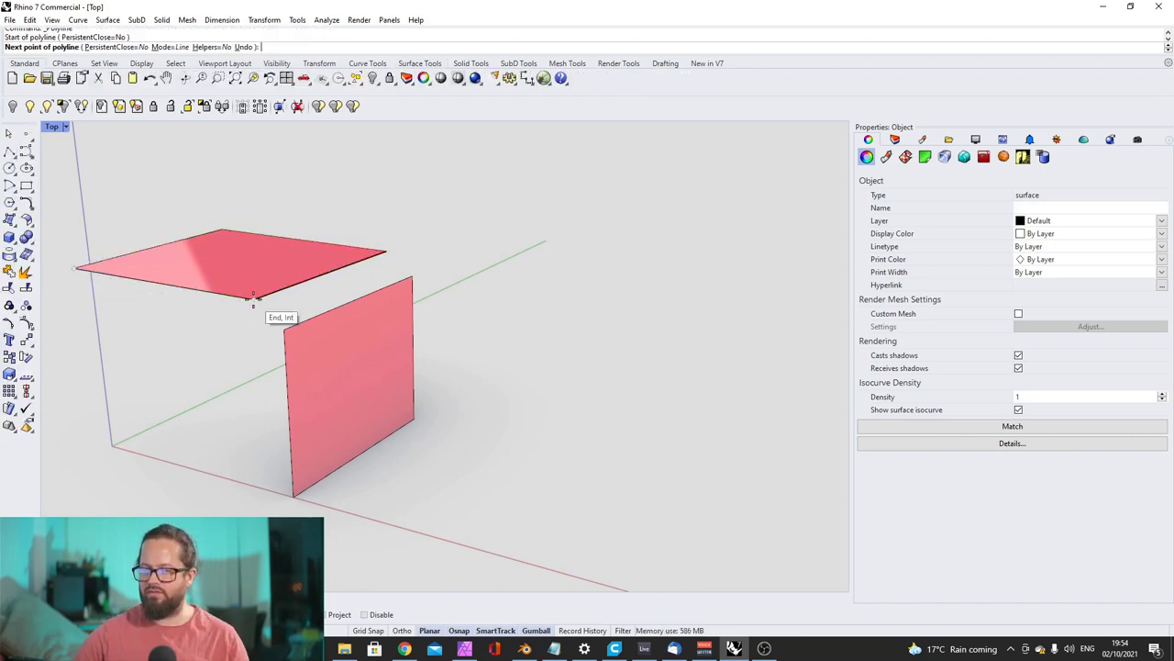
key("Escape")
scroll(340, 317, "down", 2)
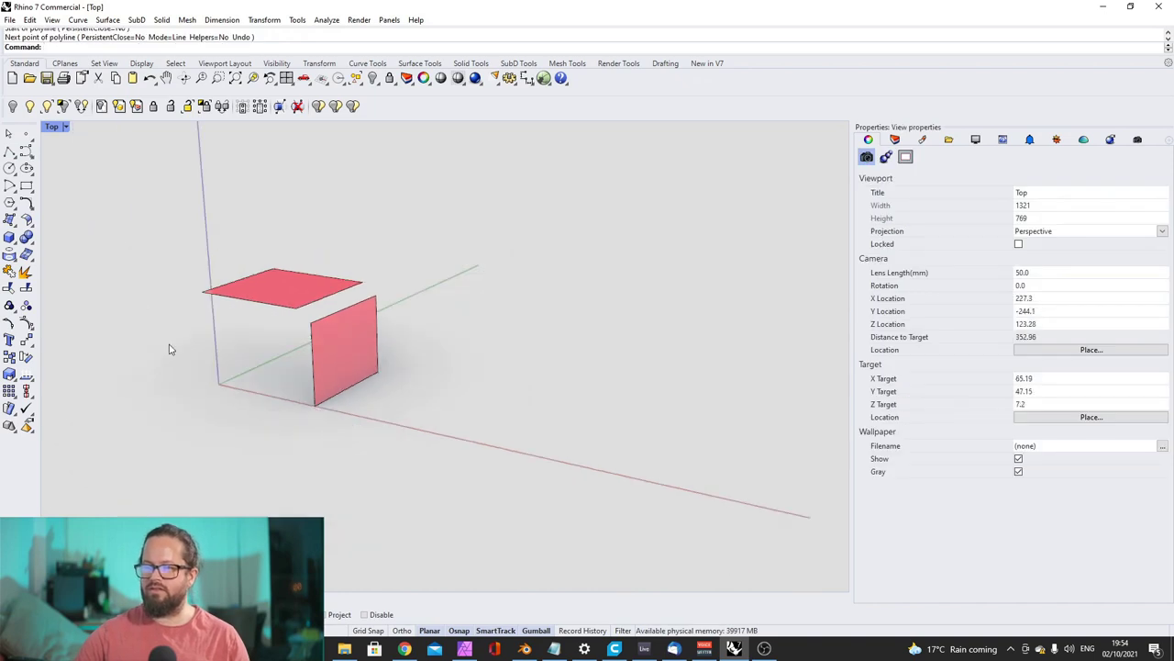
right_click_drag(171, 349, 220, 343)
scroll(258, 323, "up", 2)
left_click(325, 291)
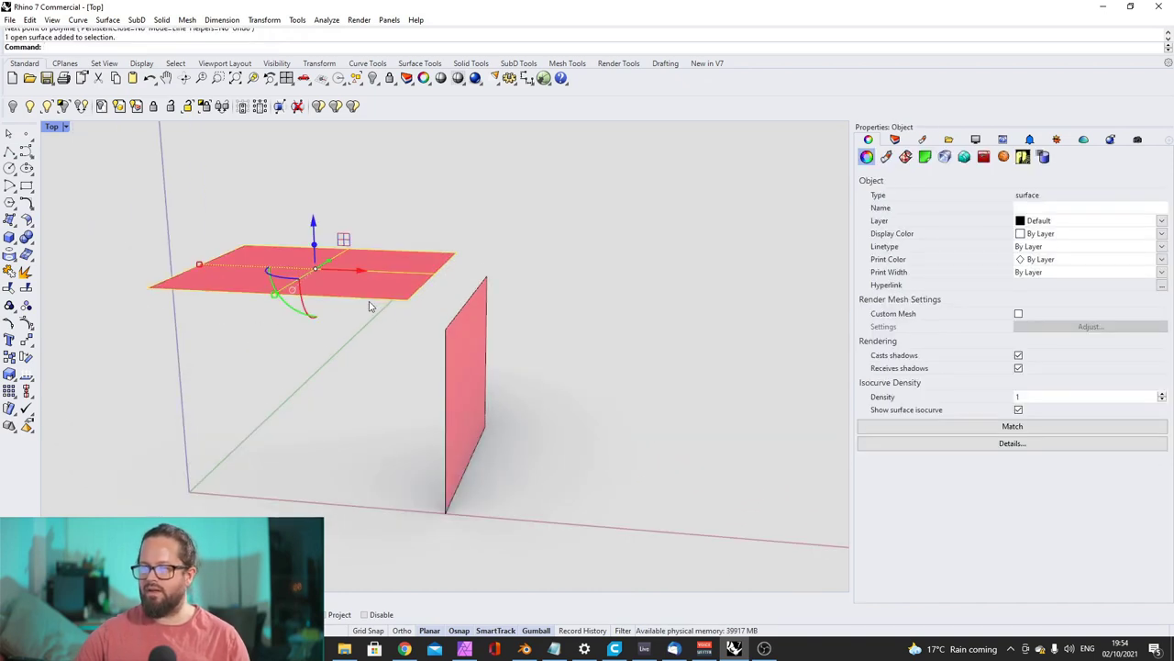
left_click(401, 336)
right_click_drag(400, 336, 307, 401)
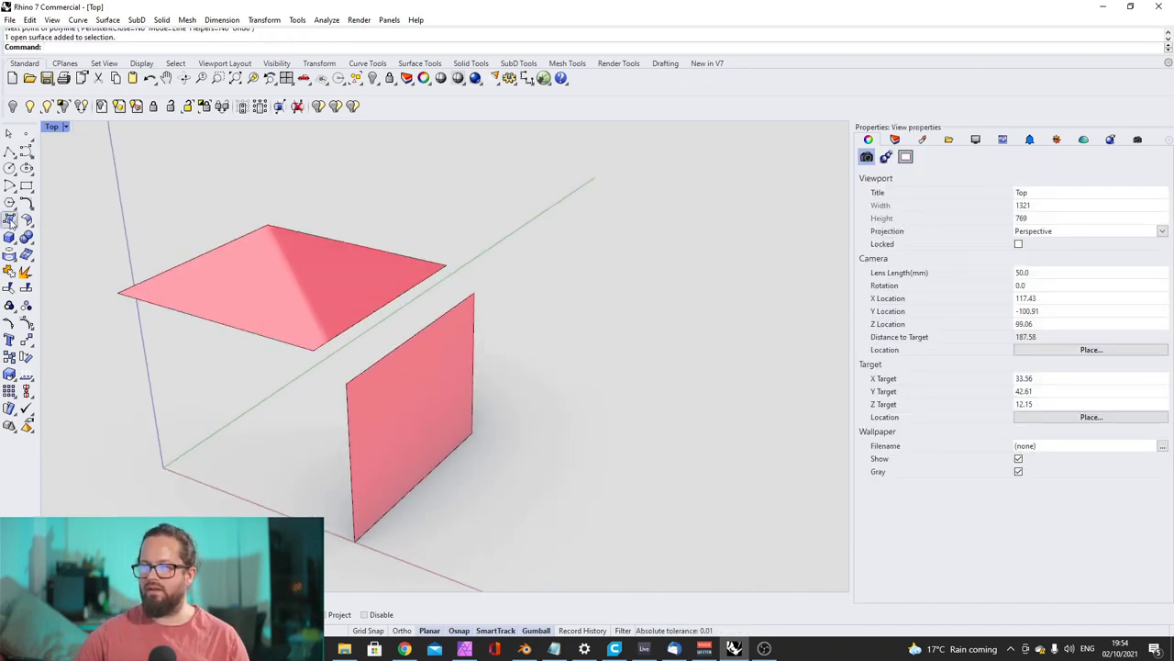
Start a surface fillet with FilletSrf and set its radius to 5
left_click(13, 78)
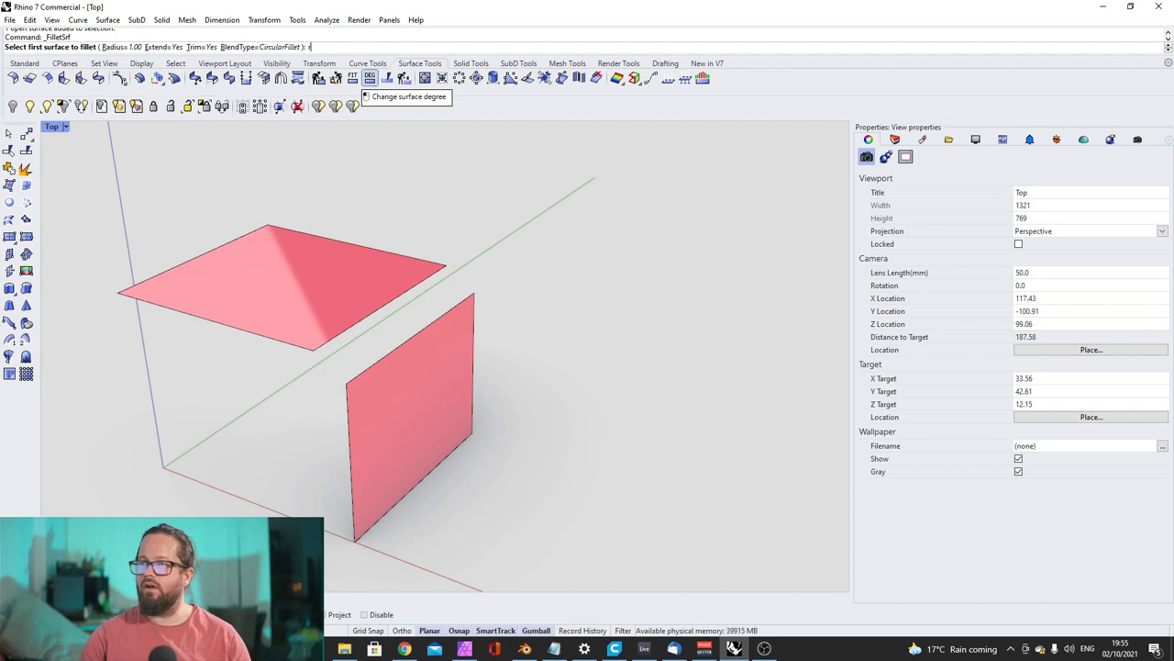
type("r")
key("Return")
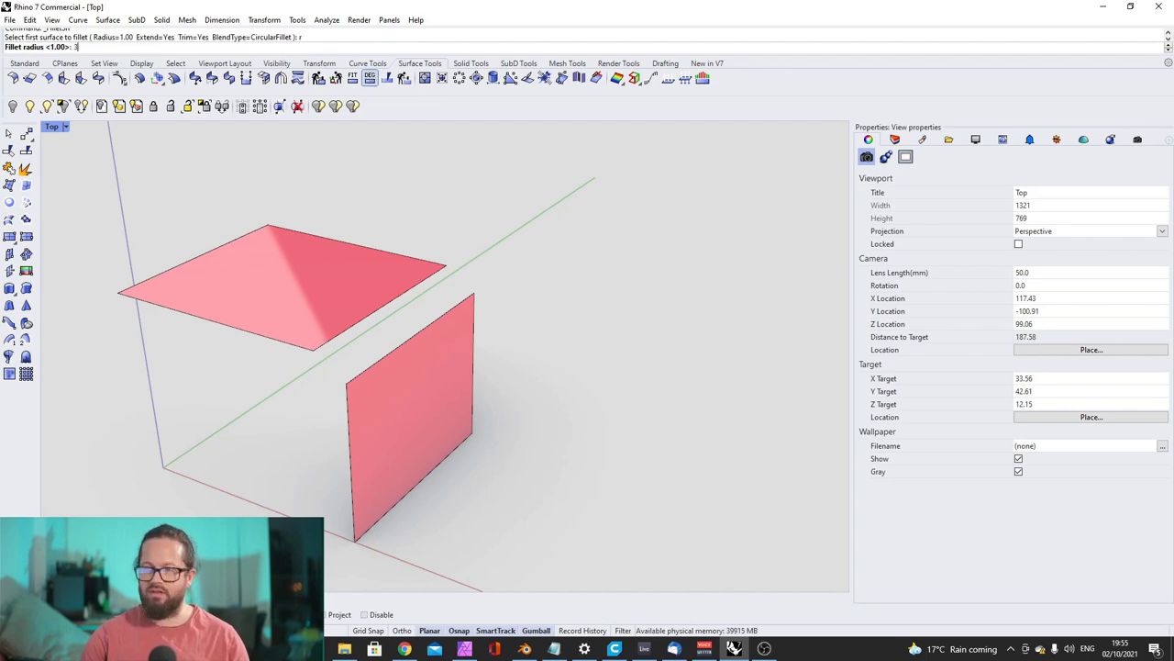
key("BackSpace")
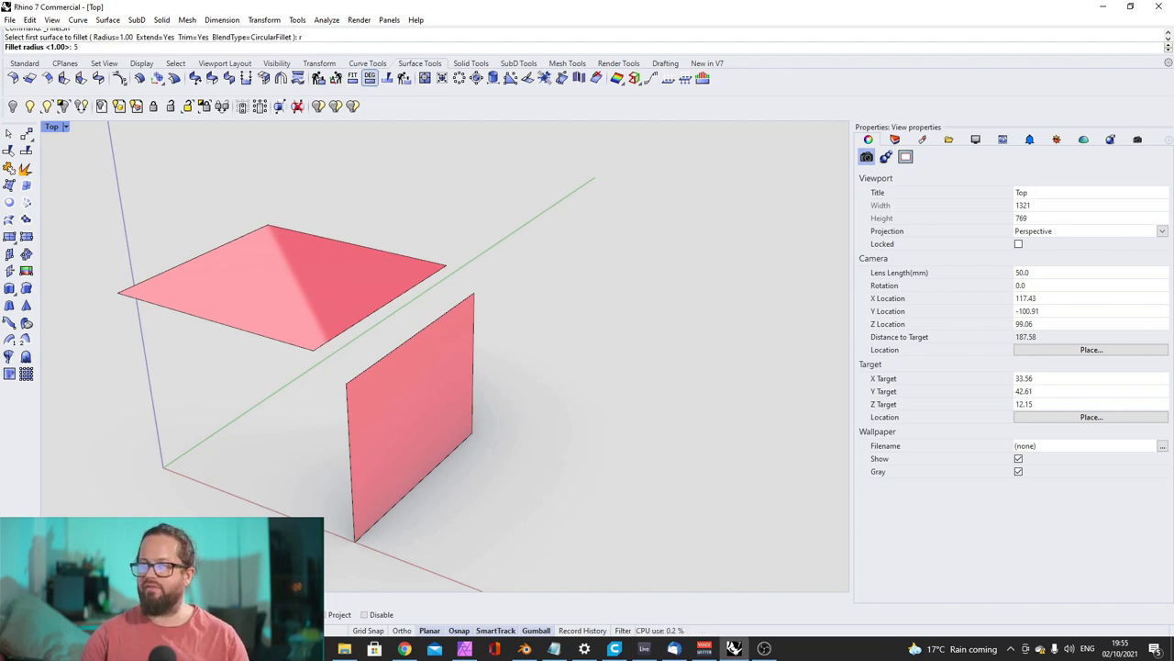
key("Return")
right_click_drag(367, 308, 352, 266)
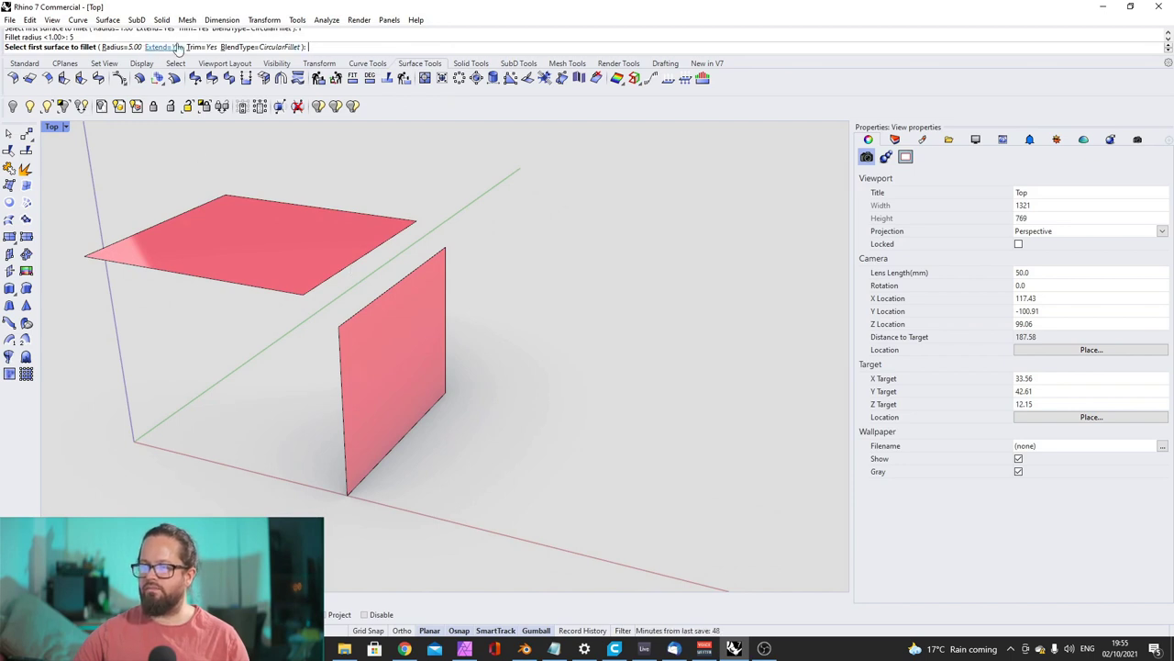
Try to fillet the horizontal plane with the vertical one using the CircularFillet blend type
left_click(262, 47)
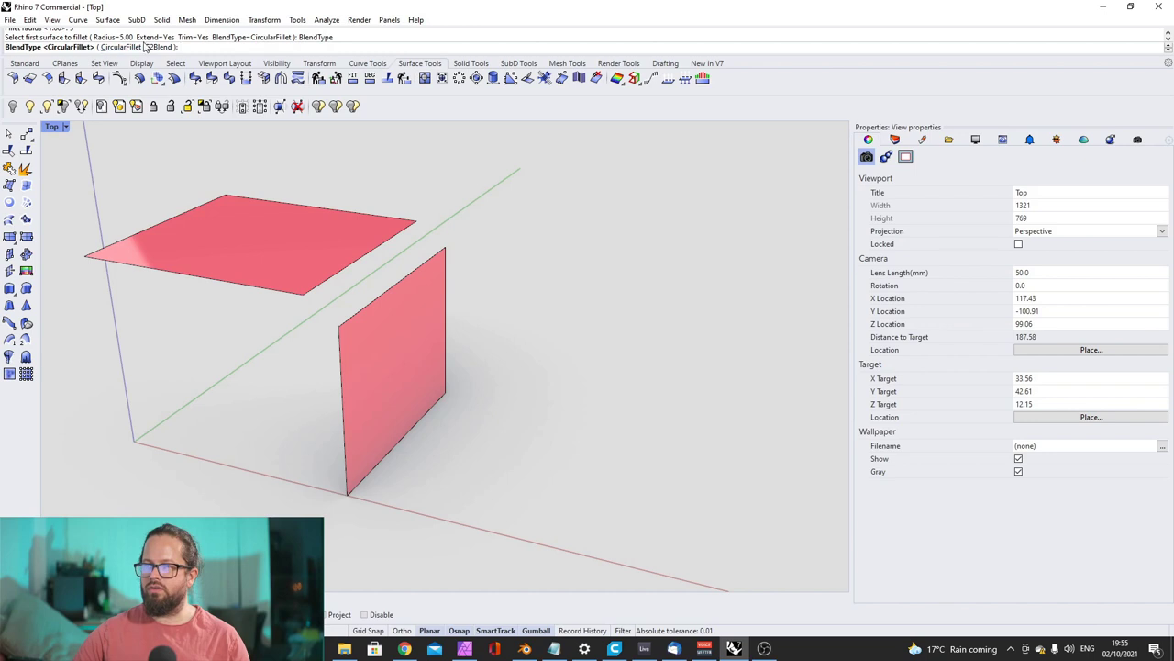
left_click(143, 46)
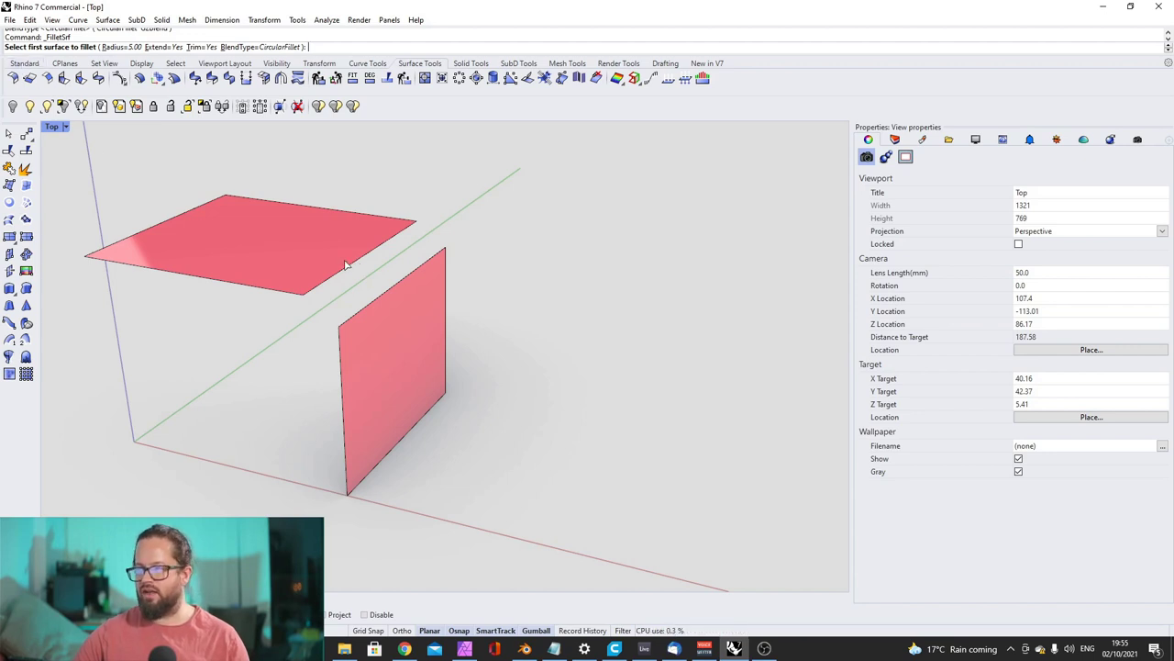
left_click(345, 264)
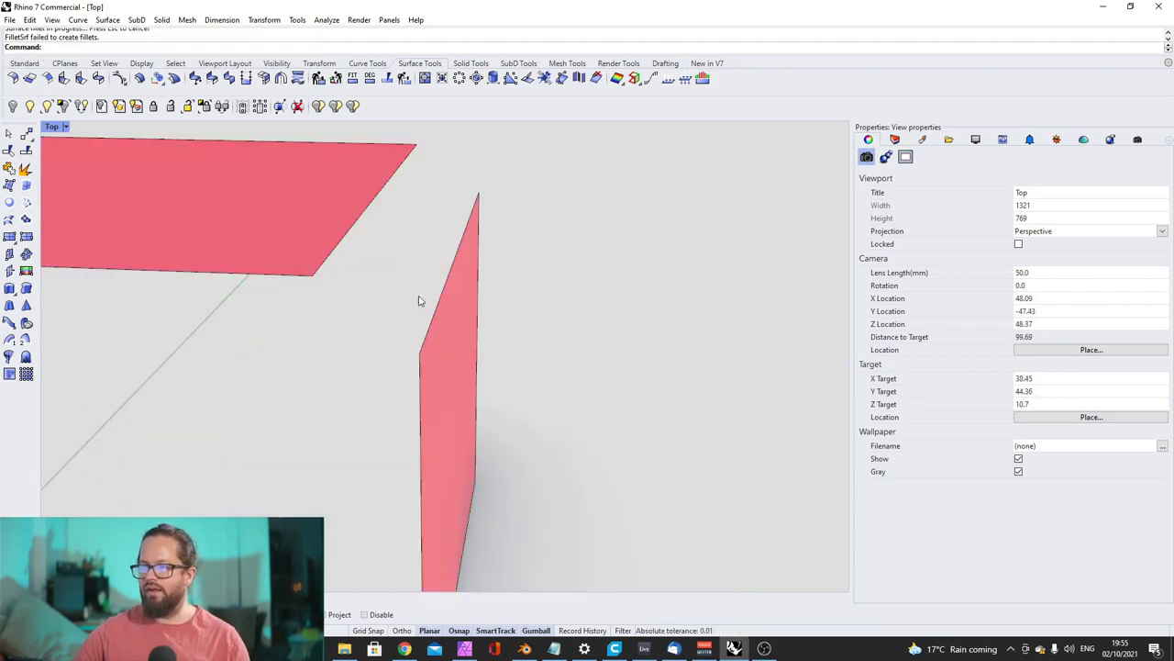
Bring the planes closer together by lowering the horizontal plane slightly and shifting the vertical plane inward along the X axis
right_click_drag(419, 302, 338, 309)
scroll(336, 303, "down", 7)
left_click(201, 220)
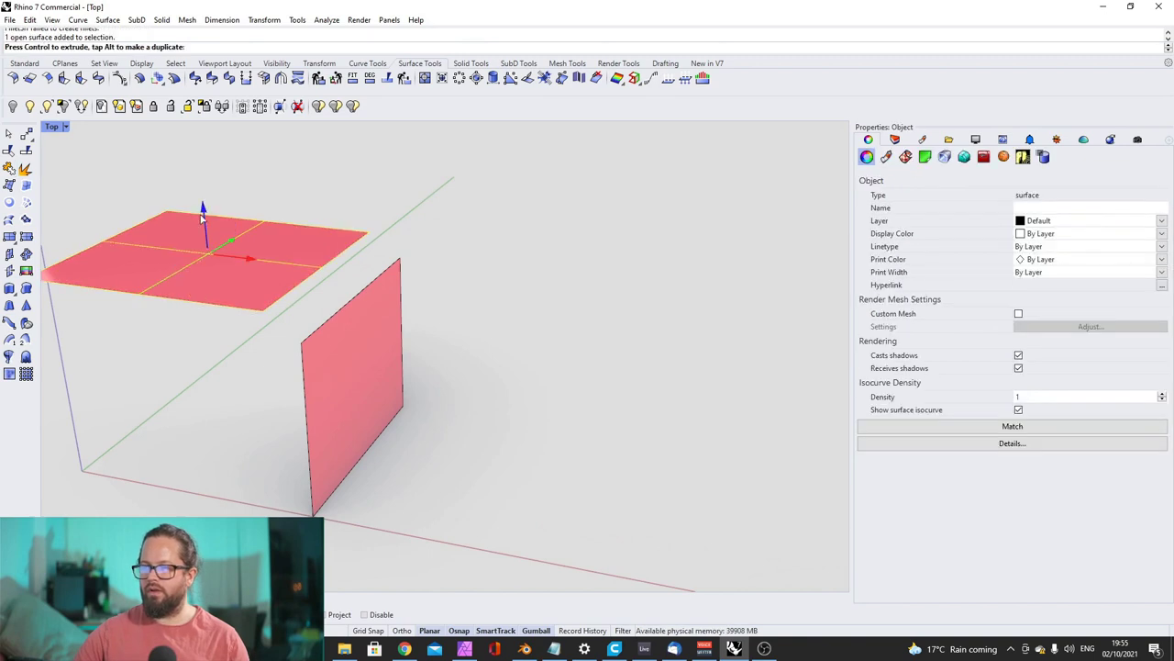
left_click(352, 349)
left_click_drag(358, 364, 341, 357)
right_click_drag(342, 358, 284, 336)
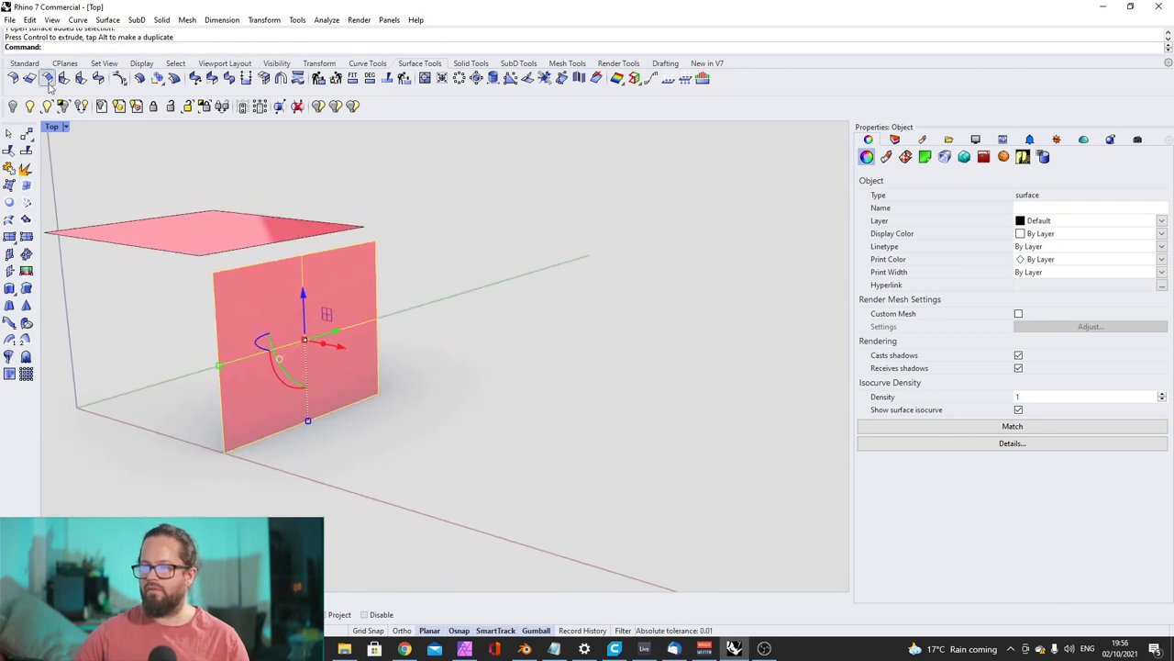
Fillet the horizontal plane with the vertical one across the gap at radius 5, and undo the fillet
left_click(12, 78)
left_click(295, 240)
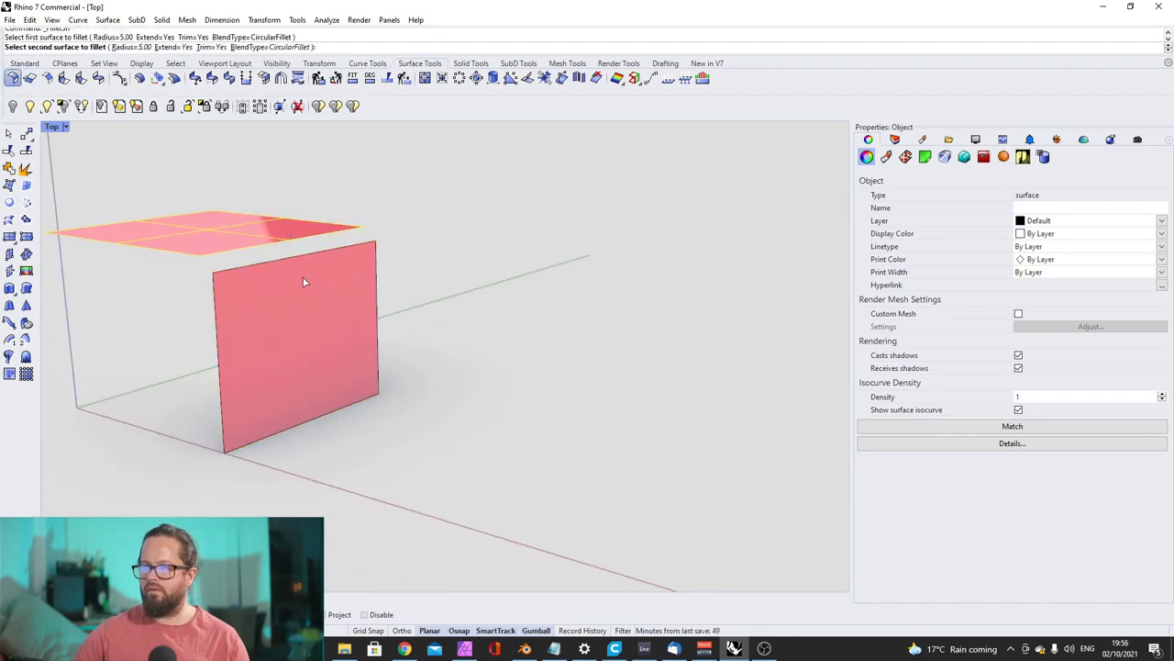
left_click(305, 282)
right_click_drag(269, 272, 379, 277)
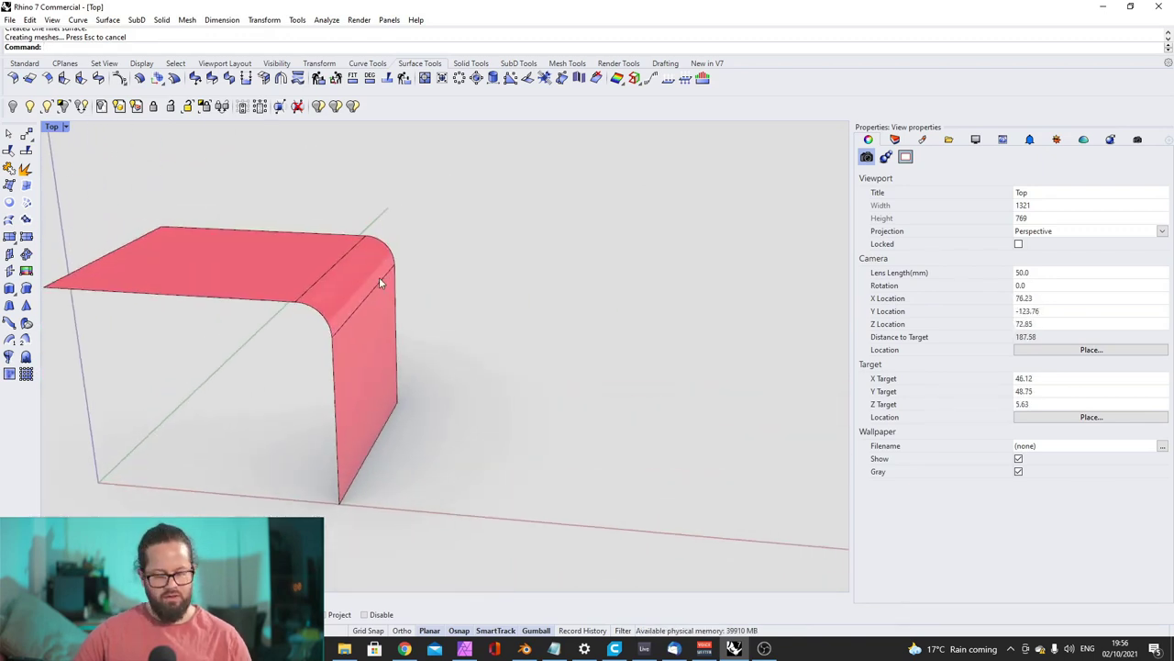
key("ctrl+z")
Move the vertical plane inward along the X axis and lower the horizontal plane so that the two planes intersect
left_click(376, 349)
left_click_drag(414, 375, 362, 367)
left_click(266, 241)
left_click_drag(222, 217, 221, 255)
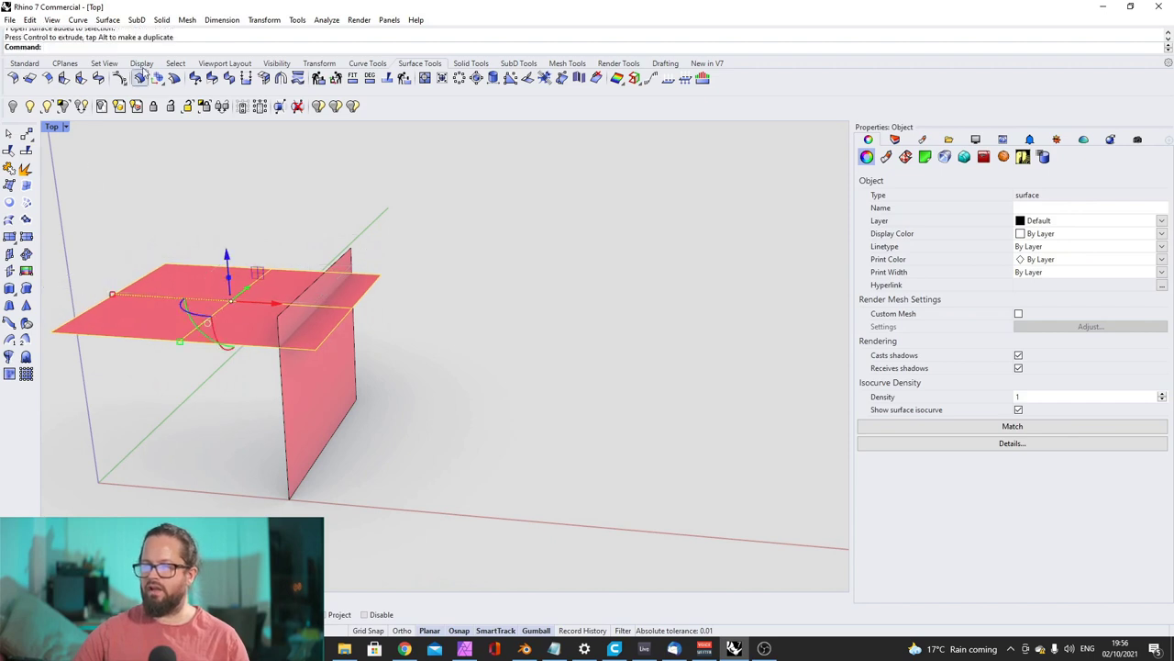
Fillet the two intersecting planes at radius 5, trimming the overlapping ends, and undo the fillet
left_click(13, 78)
left_click(296, 420)
left_click(211, 314)
right_click_drag(210, 314, 255, 349)
scroll(302, 343, "up", 8)
left_click(408, 263)
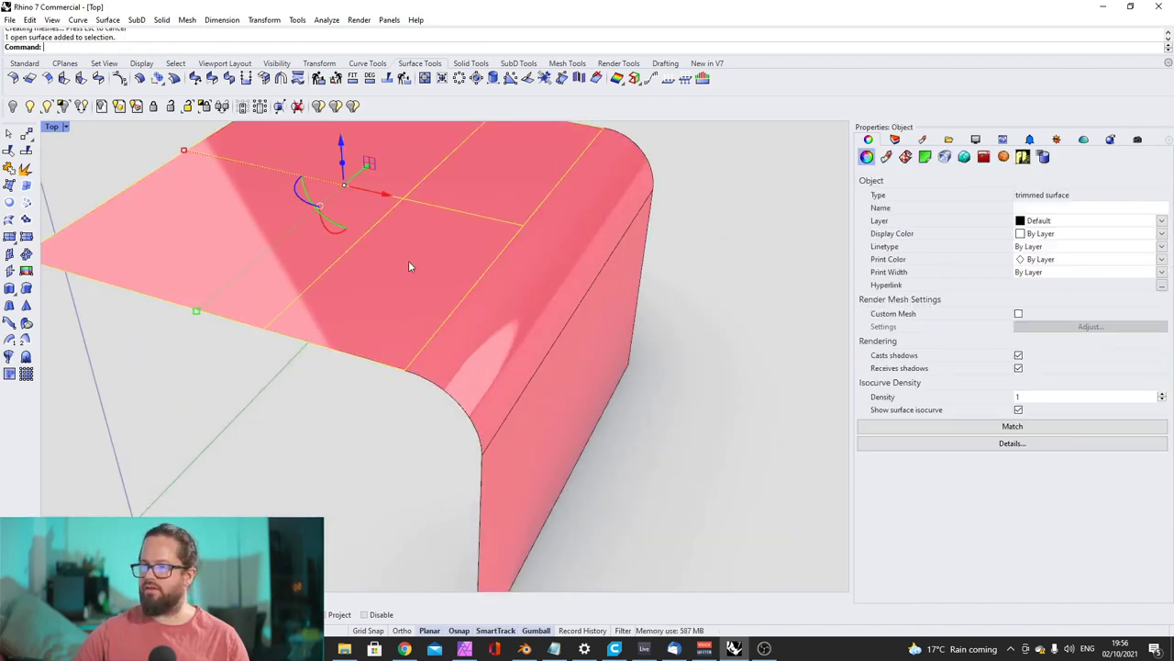
scroll(409, 260, "down", 8)
key("Escape")
right_click_drag(408, 236, 363, 284)
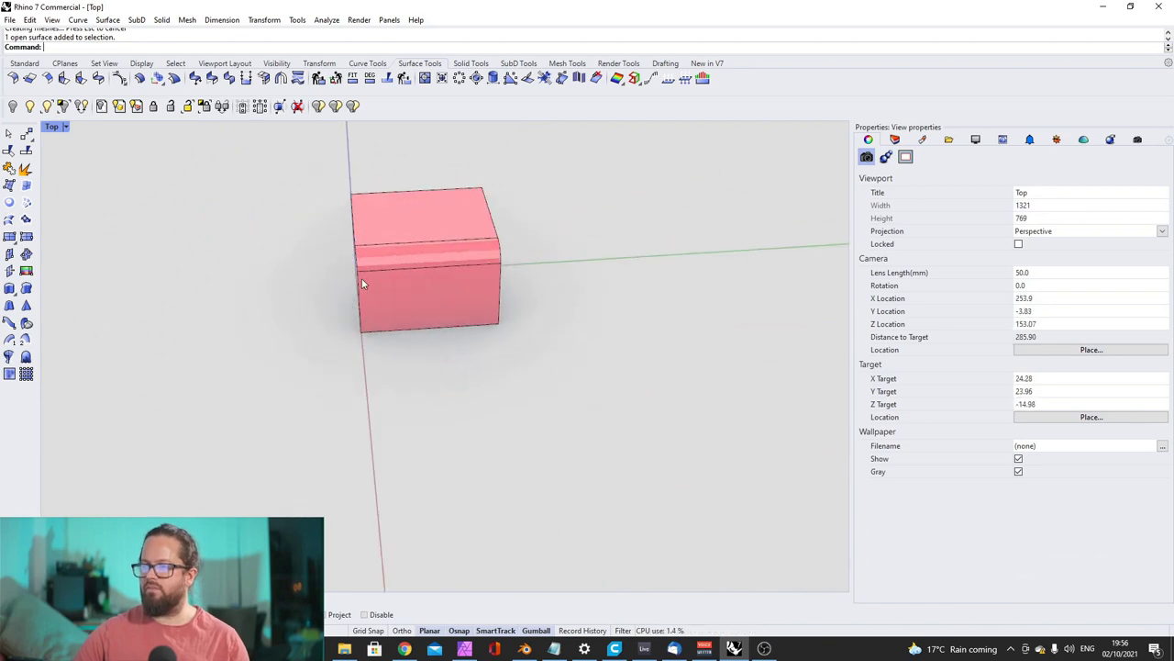
right_click_drag(417, 251, 517, 248)
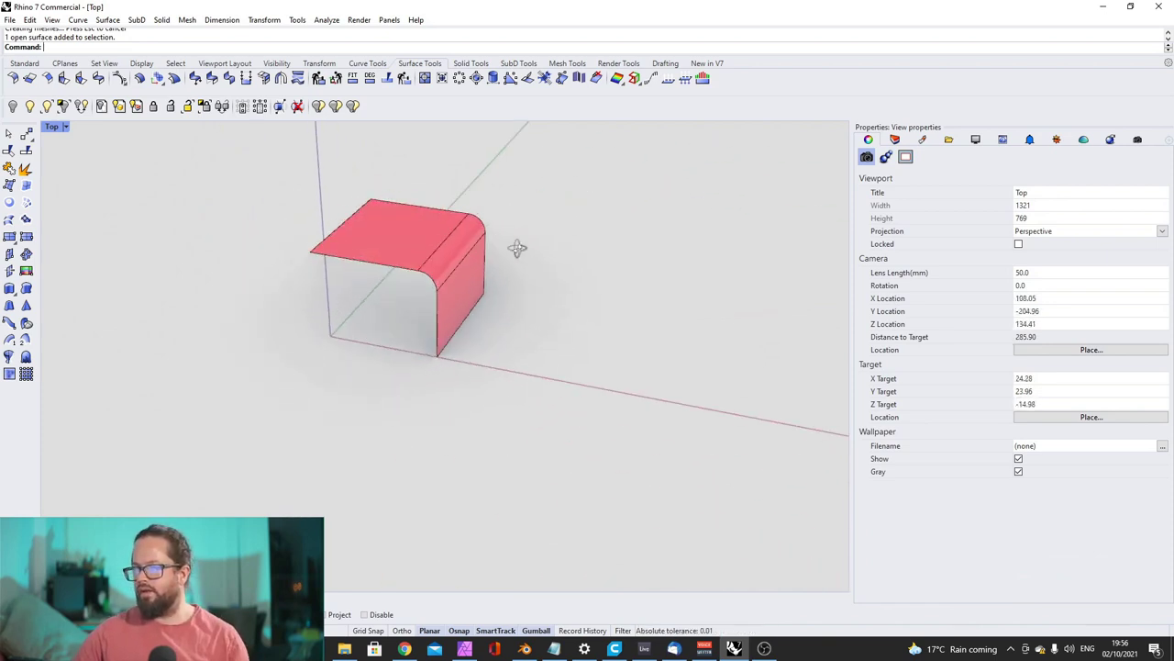
key("ctrl+z")
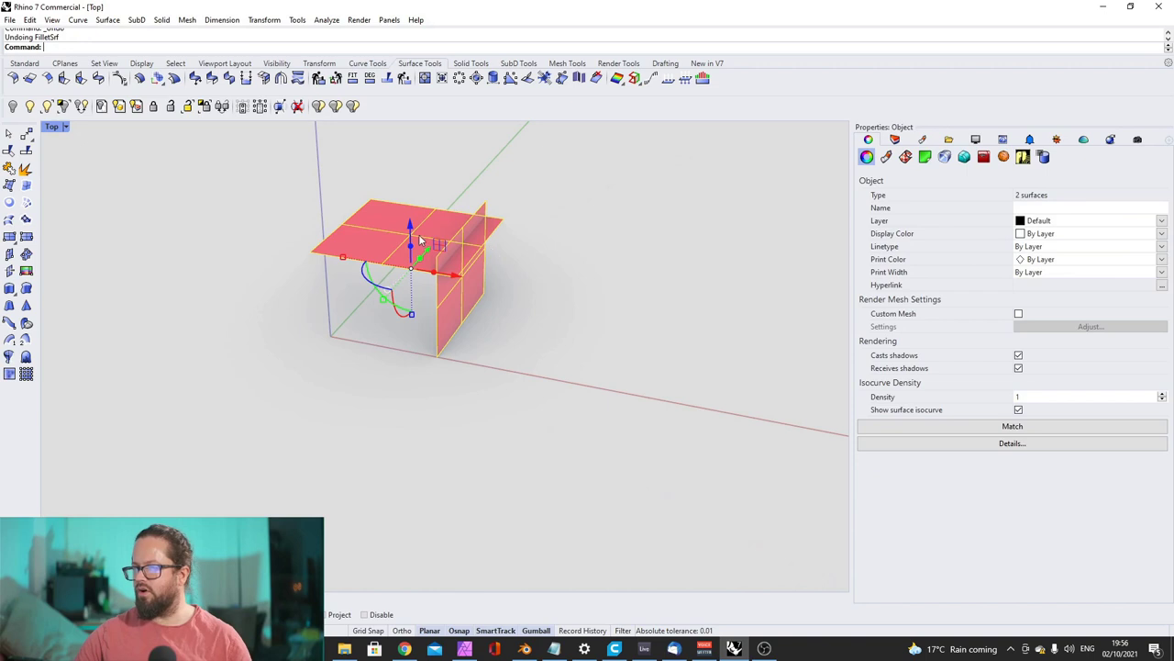
Fillet the intersecting planes with FilletSrf at radius 0, keeping the inner part of the horizontal plane and the lower part of the vertical one
scroll(419, 236, "up", 7)
key("Escape")
left_click(398, 220)
key("Escape")
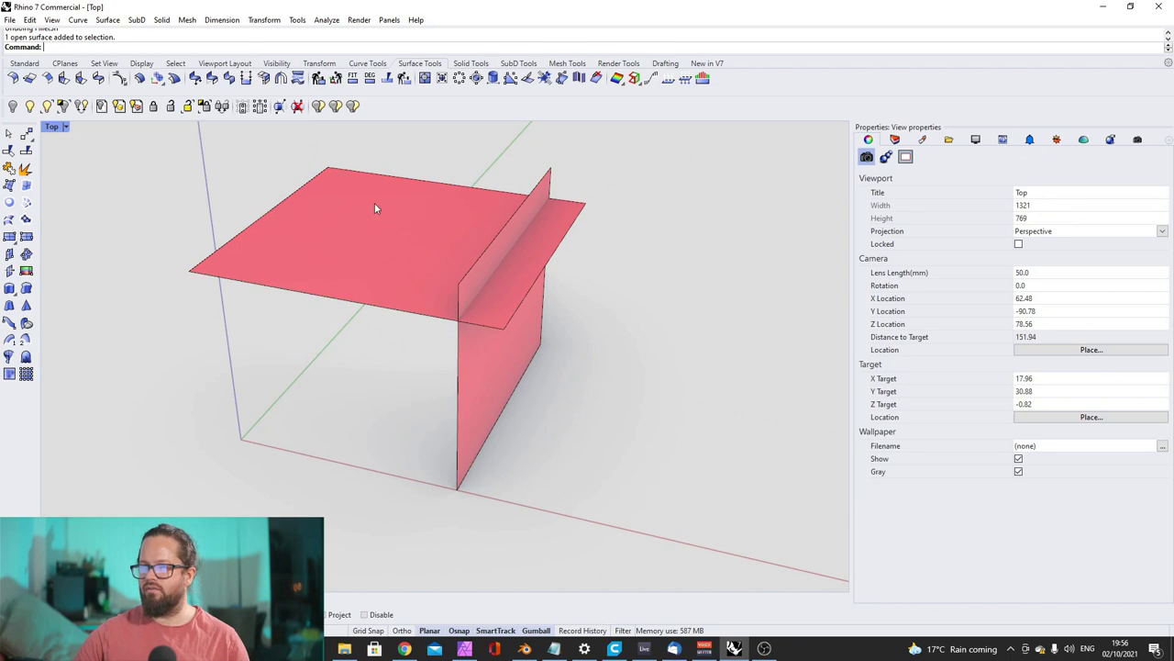
key("Return")
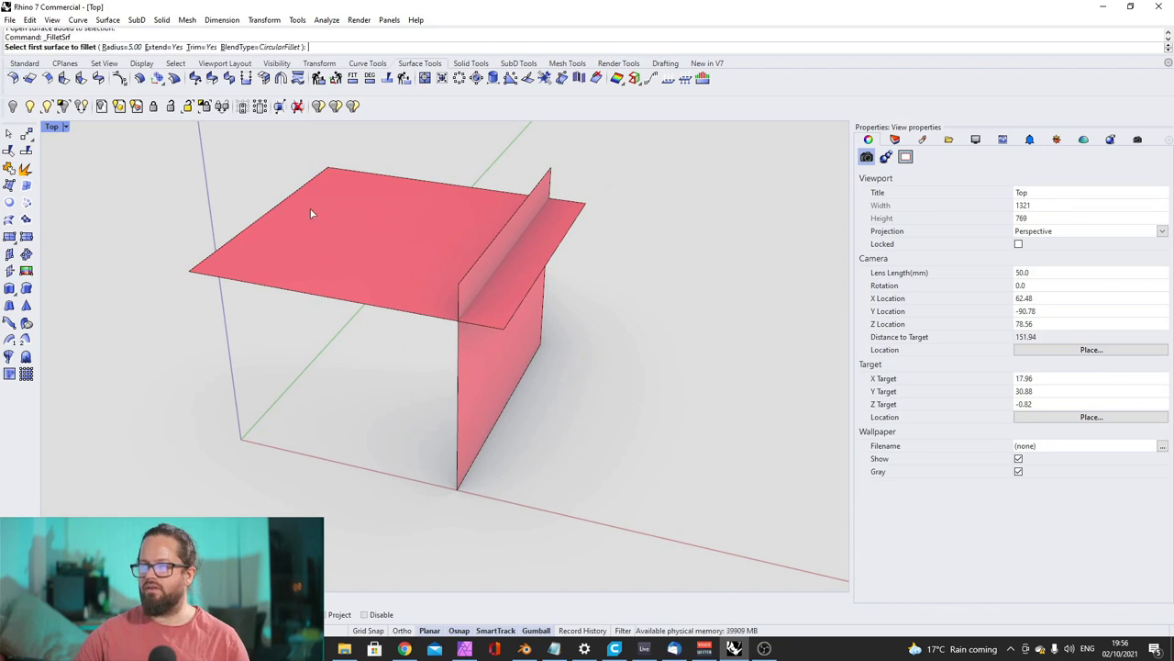
left_click(126, 47)
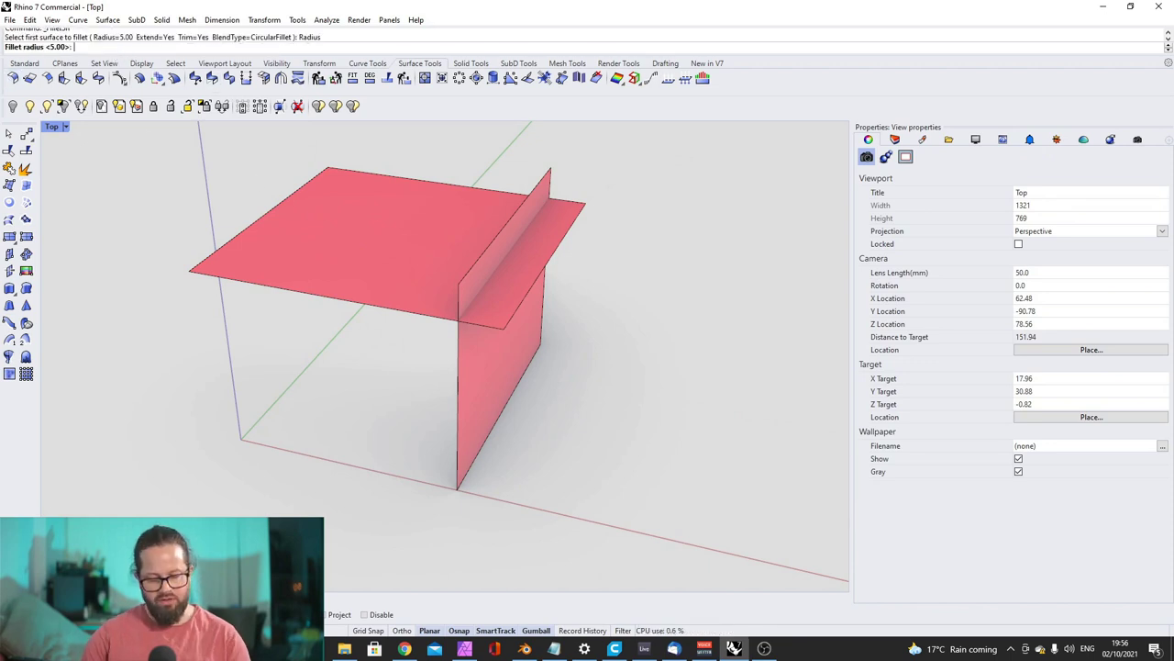
type("0")
key("Return")
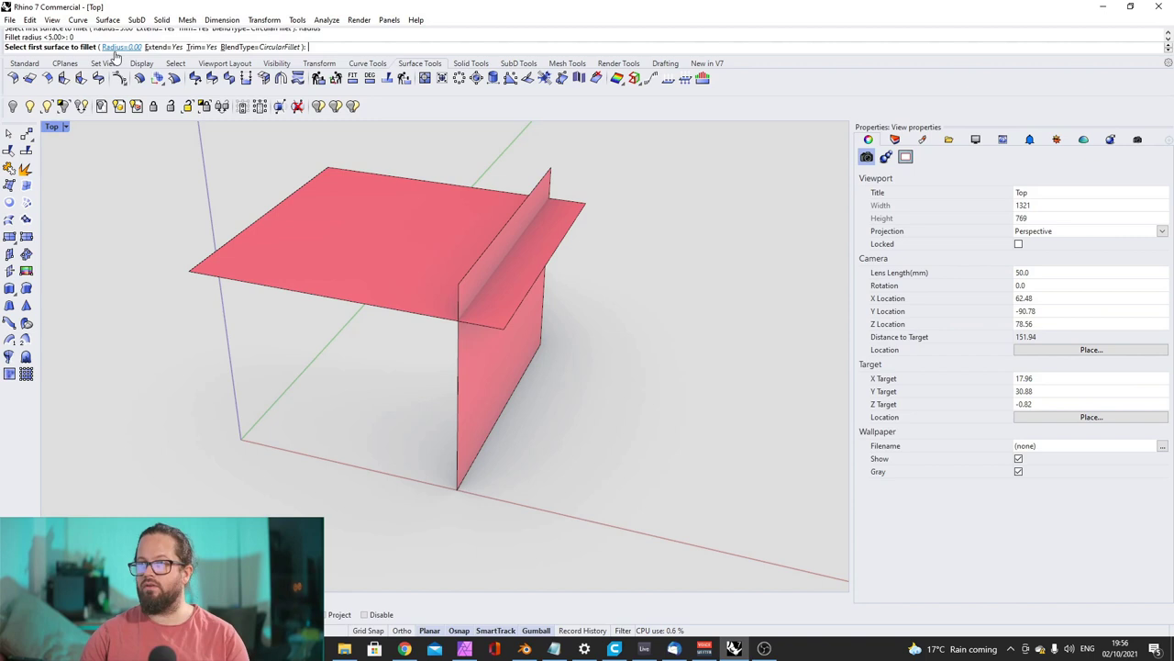
left_click(383, 240)
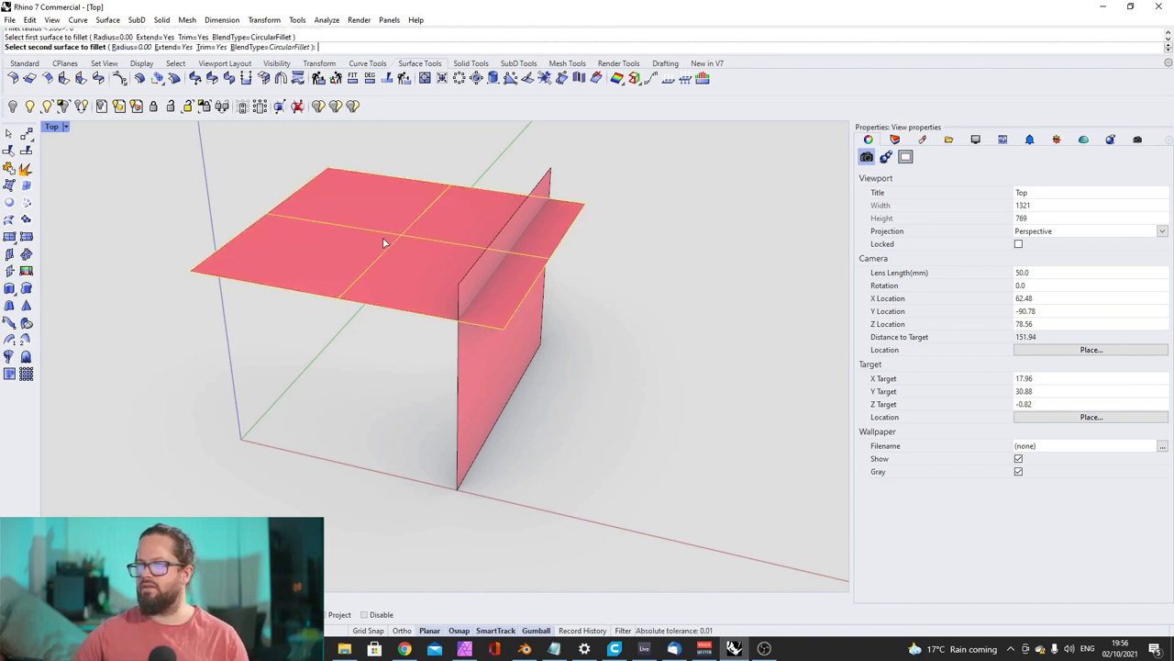
left_click(479, 376)
right_click_drag(479, 380, 563, 277)
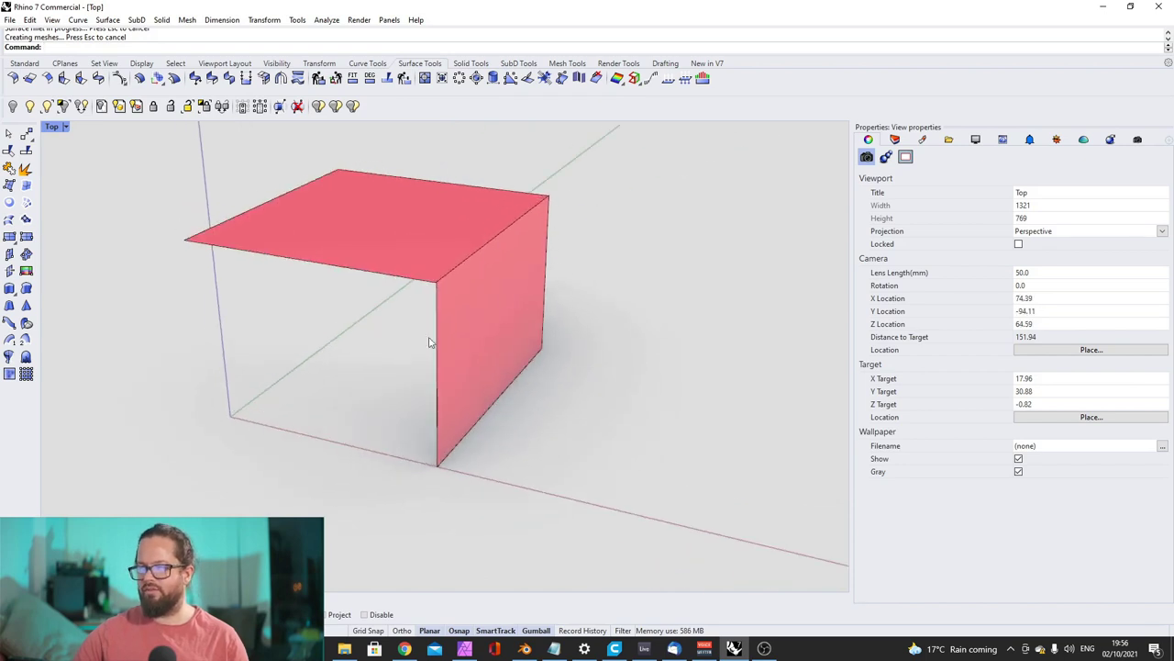
mouse_move(514, 295)
right_mouse_down()
mouse_move(330, 301)
mouse_move(380, 291)
mouse_move(521, 301)
right_mouse_up()
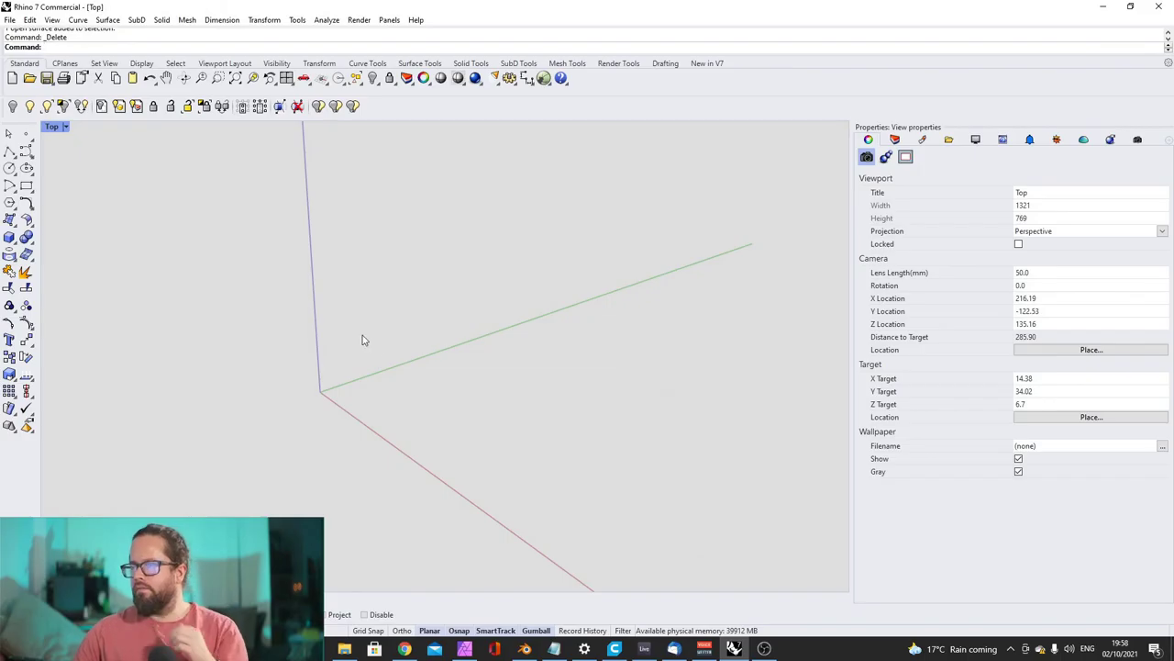
right_click_drag(361, 338, 436, 398)
scroll(436, 397, "up", 5)
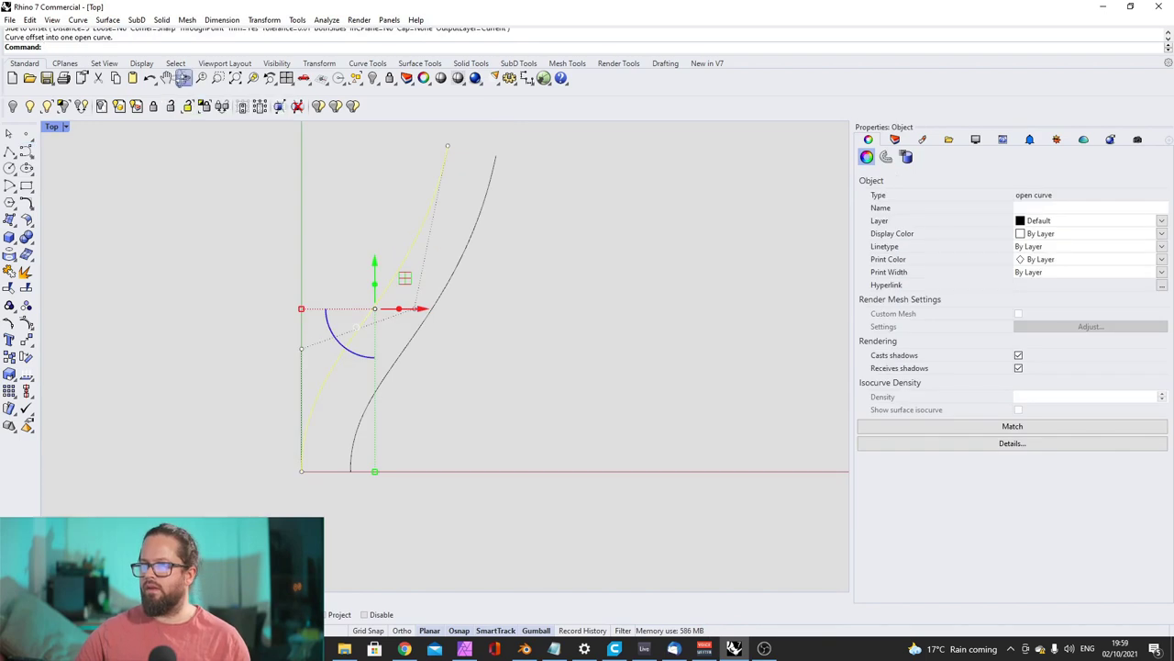
left_click(182, 78)
left_click_drag(438, 317, 419, 263)
scroll(307, 301, "down", 4)
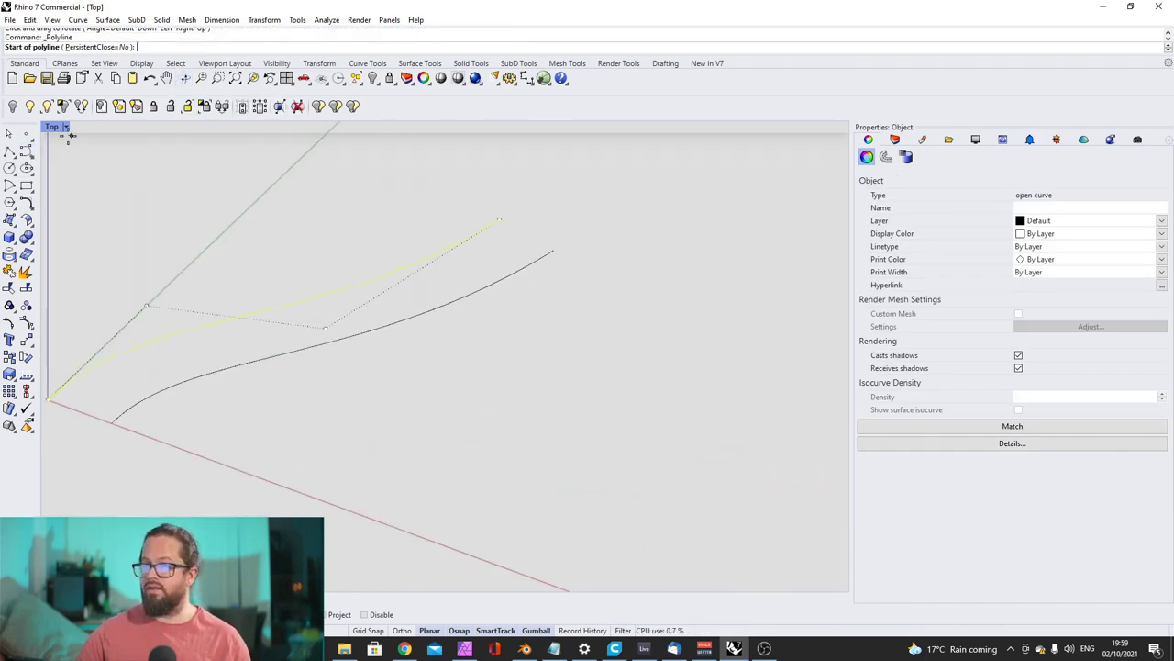
Switch to the Top view and connect the ends of the two curves on the X axis with a polyline
left_click(57, 128)
mouse_move(121, 431)
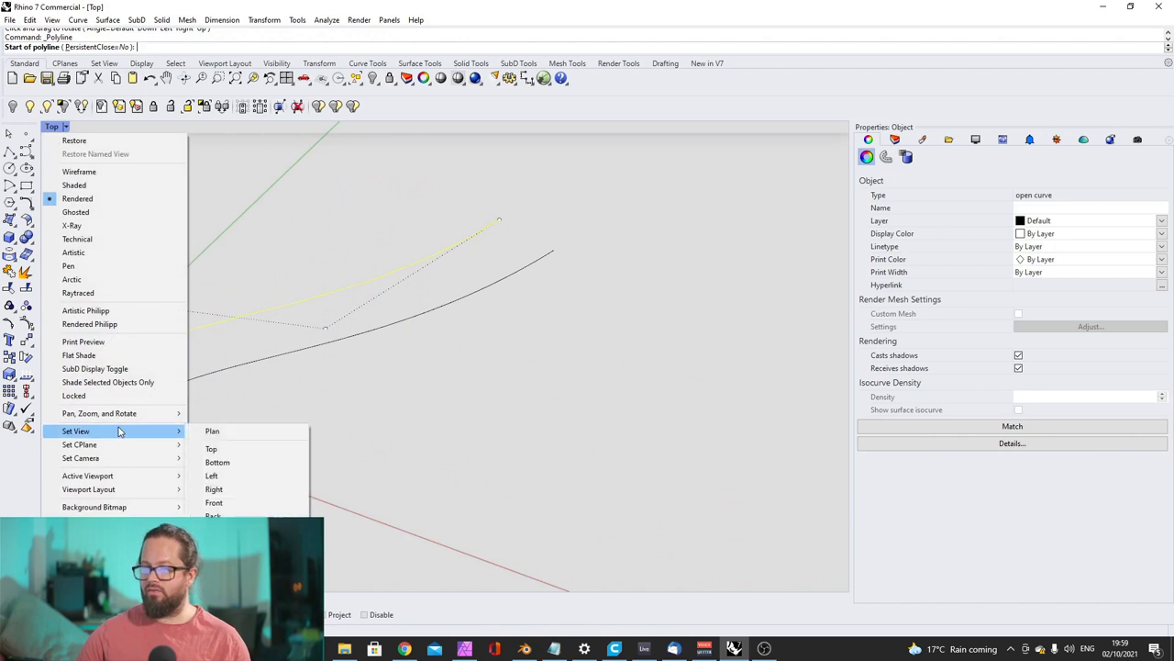
left_click(211, 447)
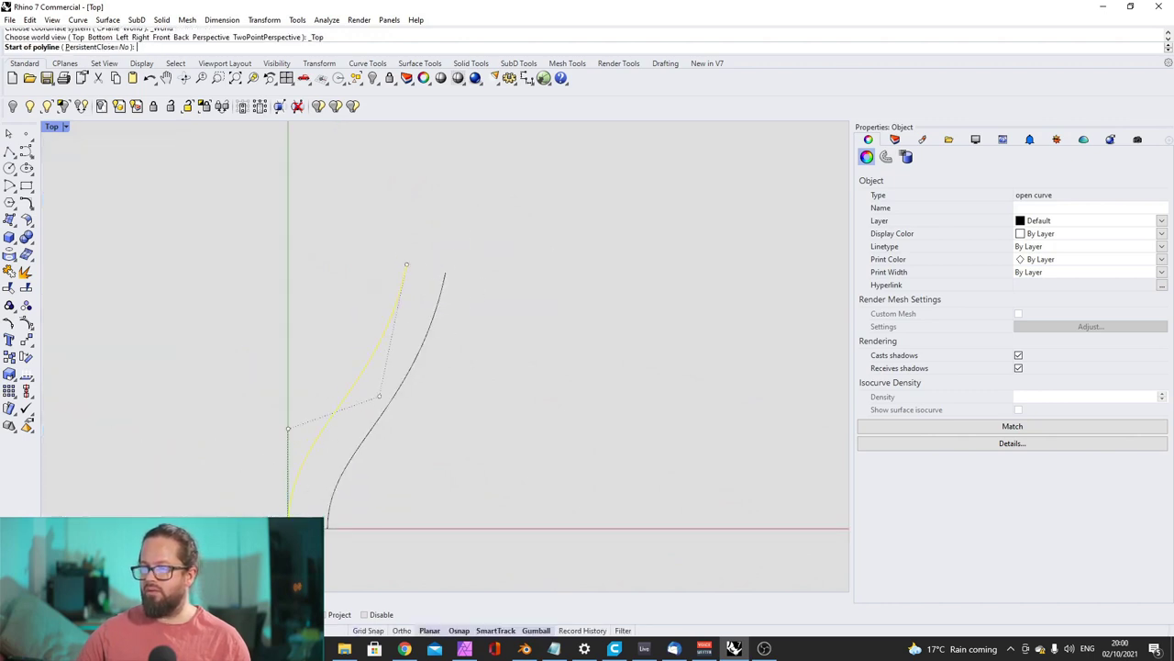
left_click(320, 408)
left_click(376, 409)
key("Return")
Join the two curves and the lines between their ends into one closed curve
scroll(358, 376, "down", 4)
right_click_drag(360, 373, 346, 357)
left_click(185, 79)
left_click_drag(422, 383, 443, 338)
scroll(452, 299, "up", 8)
scroll(377, 276, "down", 8)
left_click(367, 337)
left_click(462, 283)
scroll(399, 309, "up", 2)
left_click(394, 311)
scroll(395, 311, "down", 5)
Extrude the closed curve upward as a solid with a distance of 4
left_click(399, 351)
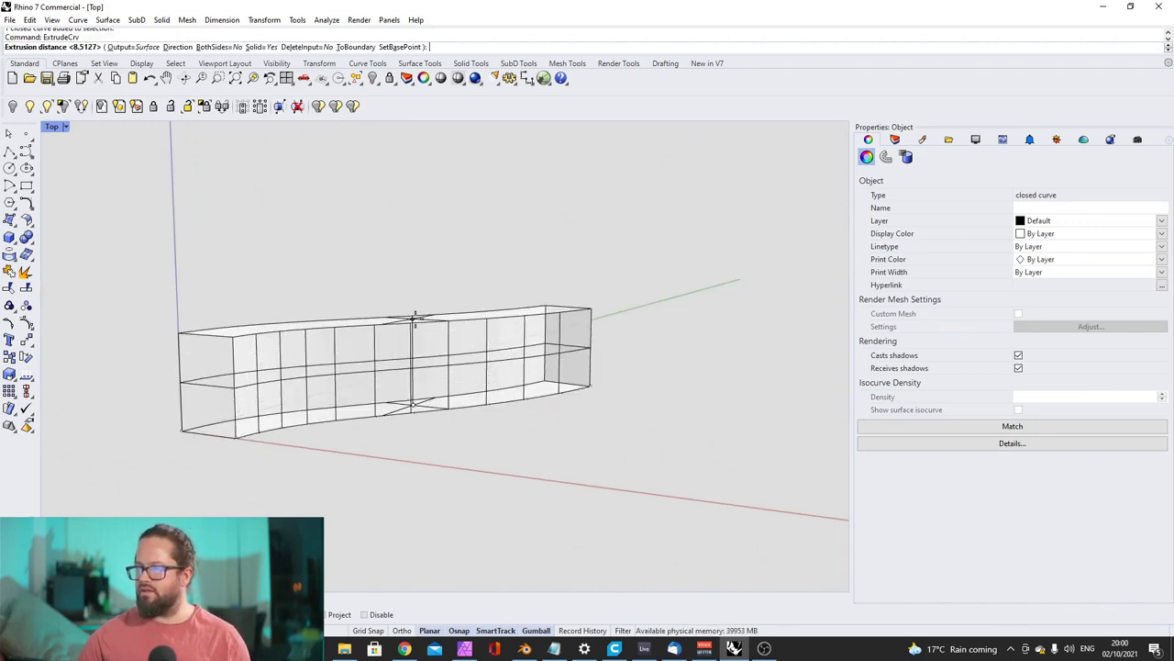
right_click_drag(395, 367, 417, 340)
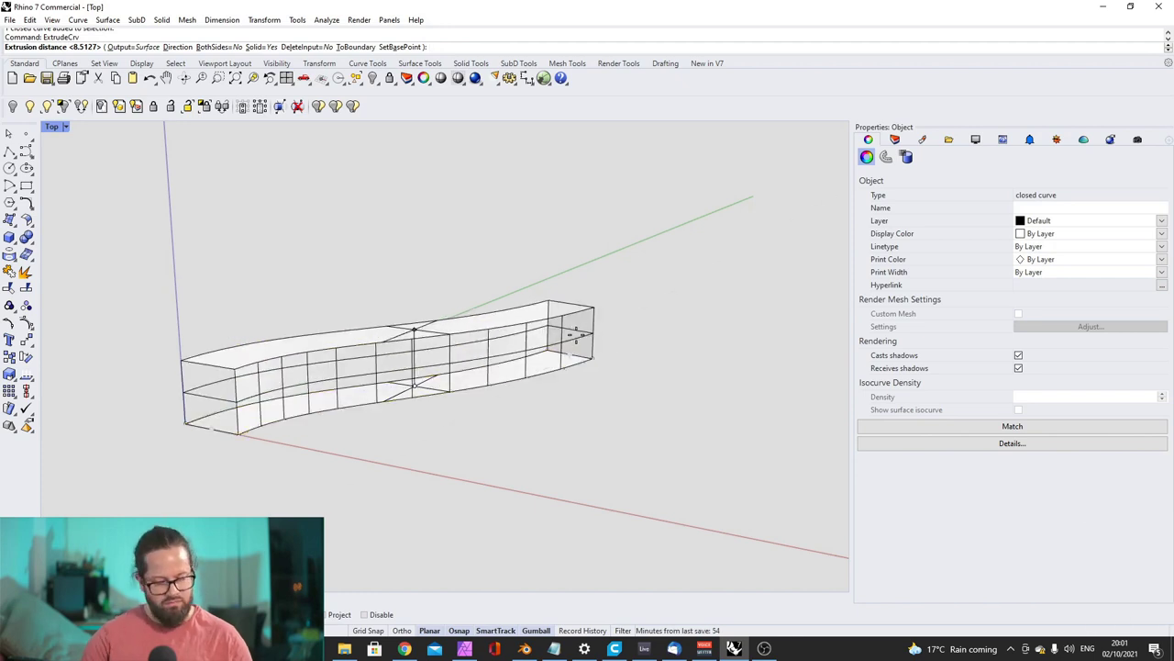
type("3")
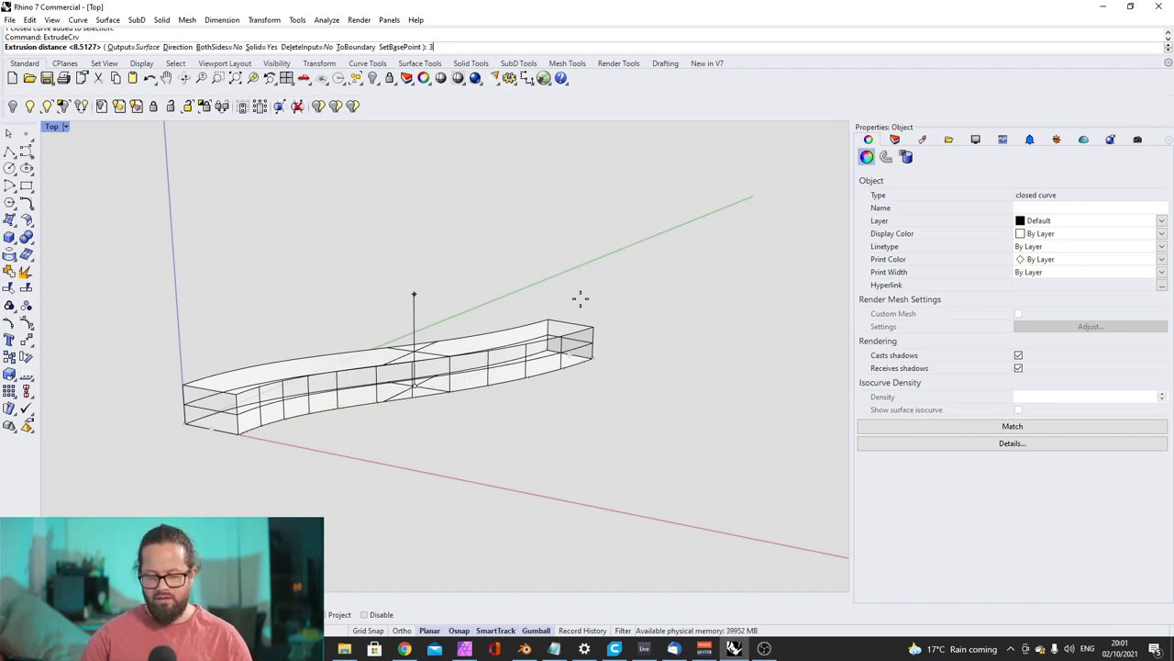
key("BackSpace")
type("4")
key("Return")
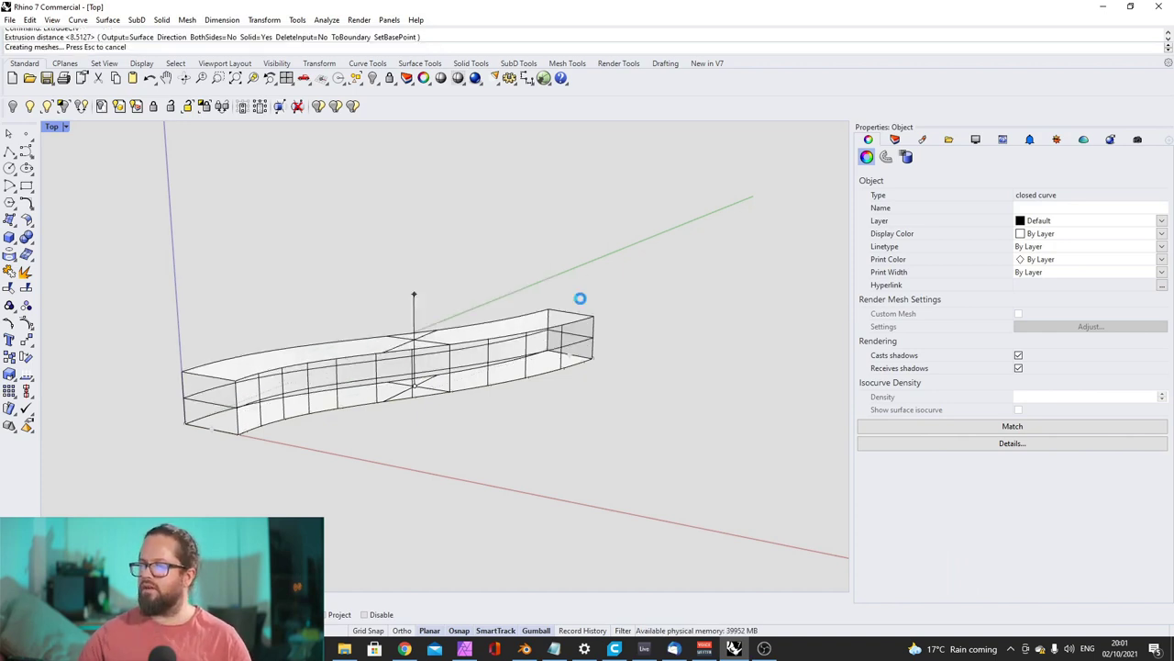
Examine the extruded S-shaped solid from several angles
right_click_drag(349, 390, 551, 385)
left_click(383, 407)
scroll(329, 338, "up", 10)
scroll(541, 385, "down", 6)
right_click_drag(382, 437, 420, 405)
right_click_drag(529, 323, 507, 381)
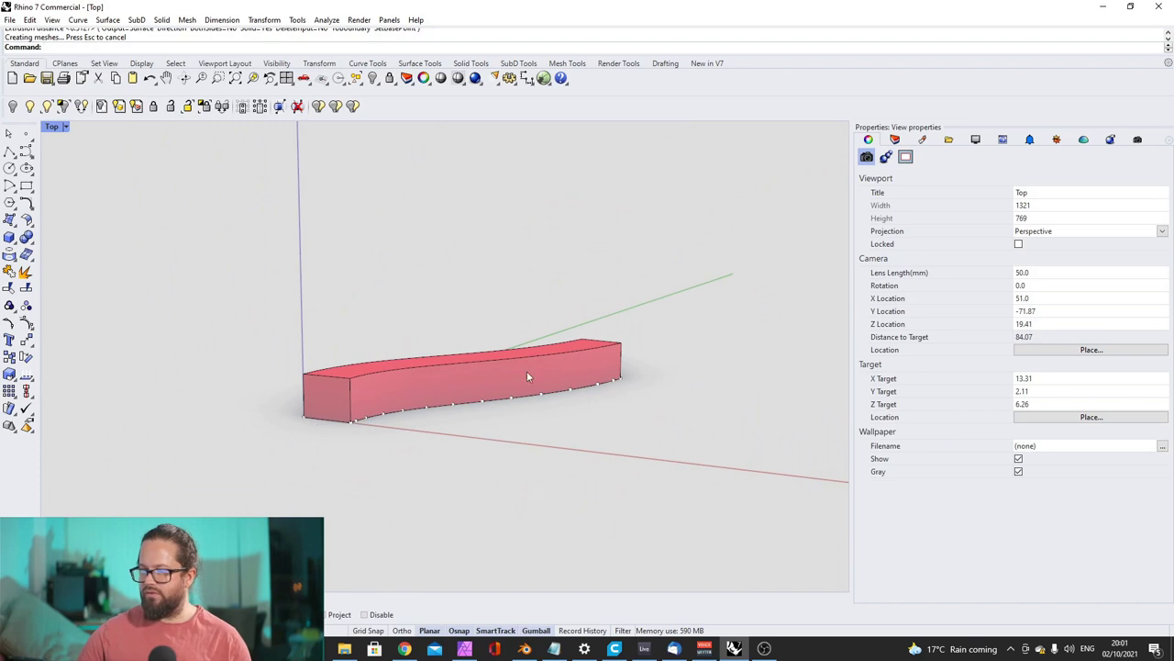
right_click_drag(398, 365, 501, 375)
right_click_drag(412, 433, 357, 442)
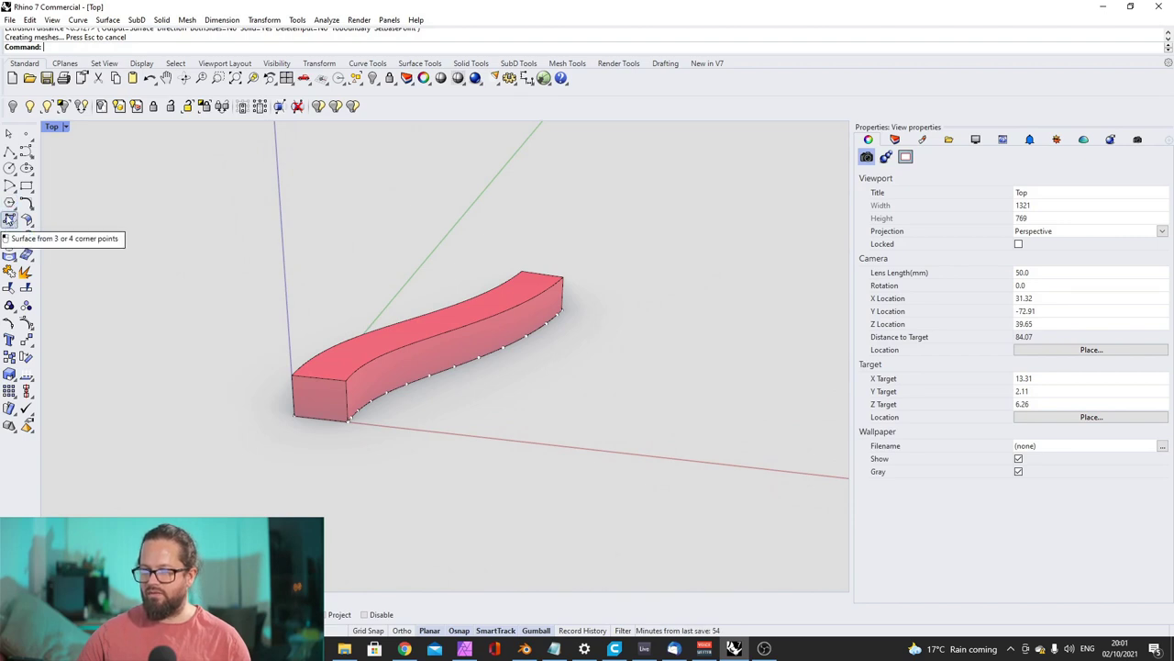
Create a four-corner surface from the two bottom corners at the solid's near end to the two top corners at its far end
left_click(9, 220)
scroll(362, 427, "up", 2)
left_click(367, 431)
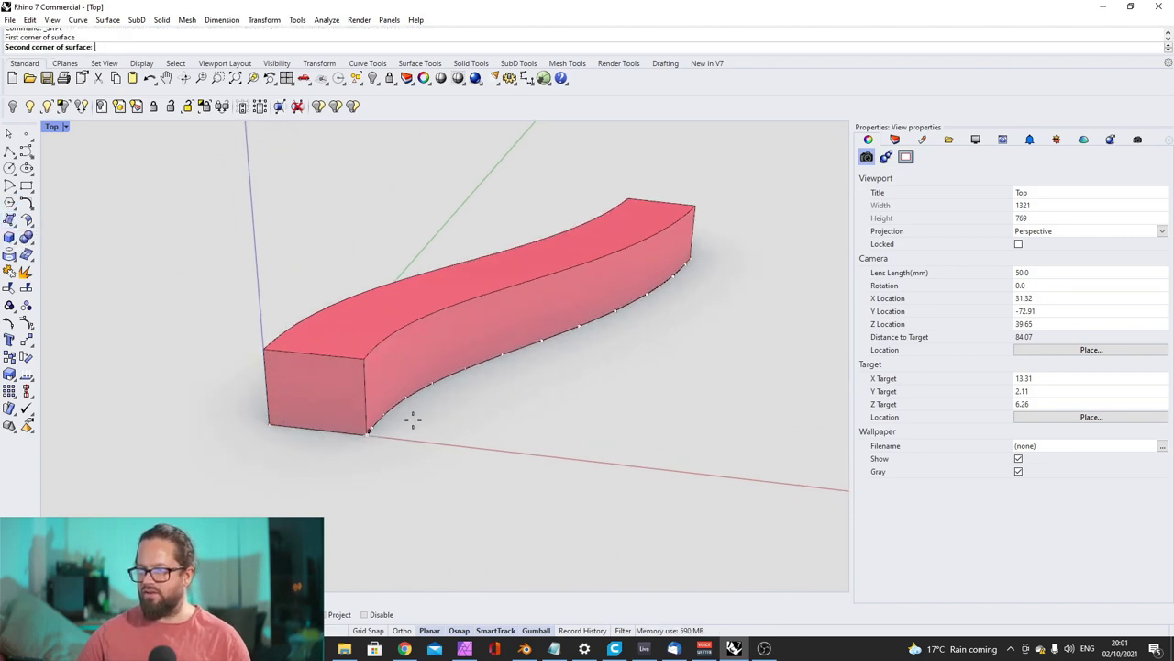
left_click(694, 209)
left_click(628, 199)
left_click(270, 425)
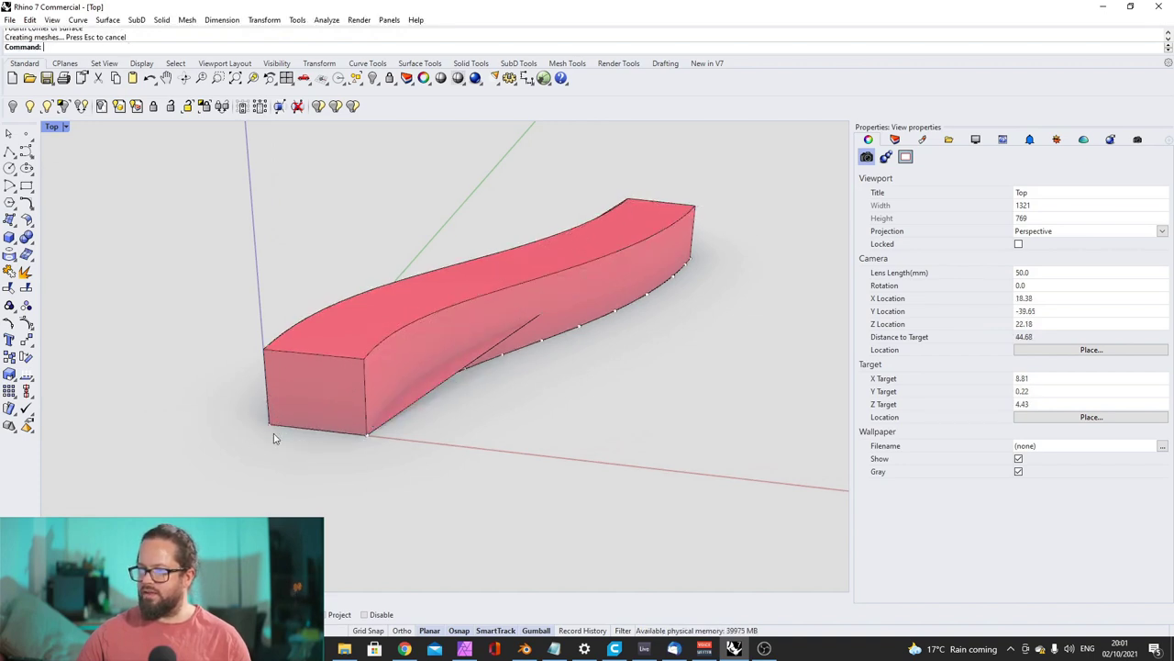
Extend both long side edges of the sloped four-corner surface well beyond the S-shaped solid, with Type=Smooth and Merge=Yes
mouse_move(670, 340)
right_mouse_down()
mouse_move(779, 337)
mouse_move(658, 337)
right_mouse_up()
scroll(476, 378, "up", 5)
left_click(525, 328)
right_click_drag(526, 329, 590, 318)
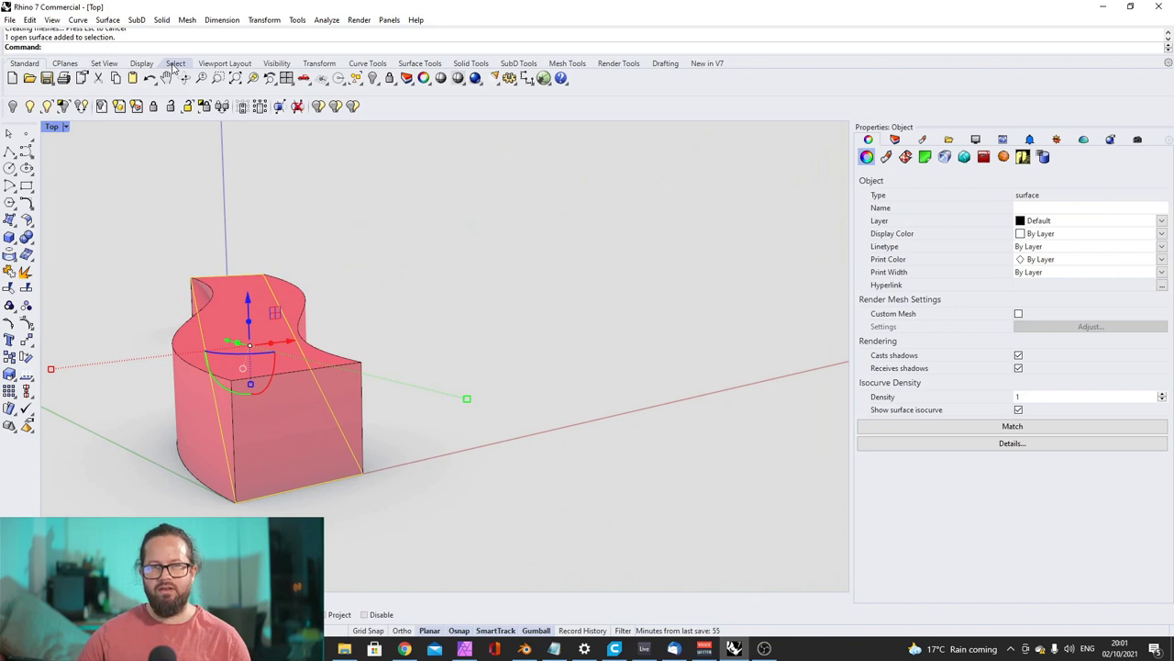
left_click(418, 63)
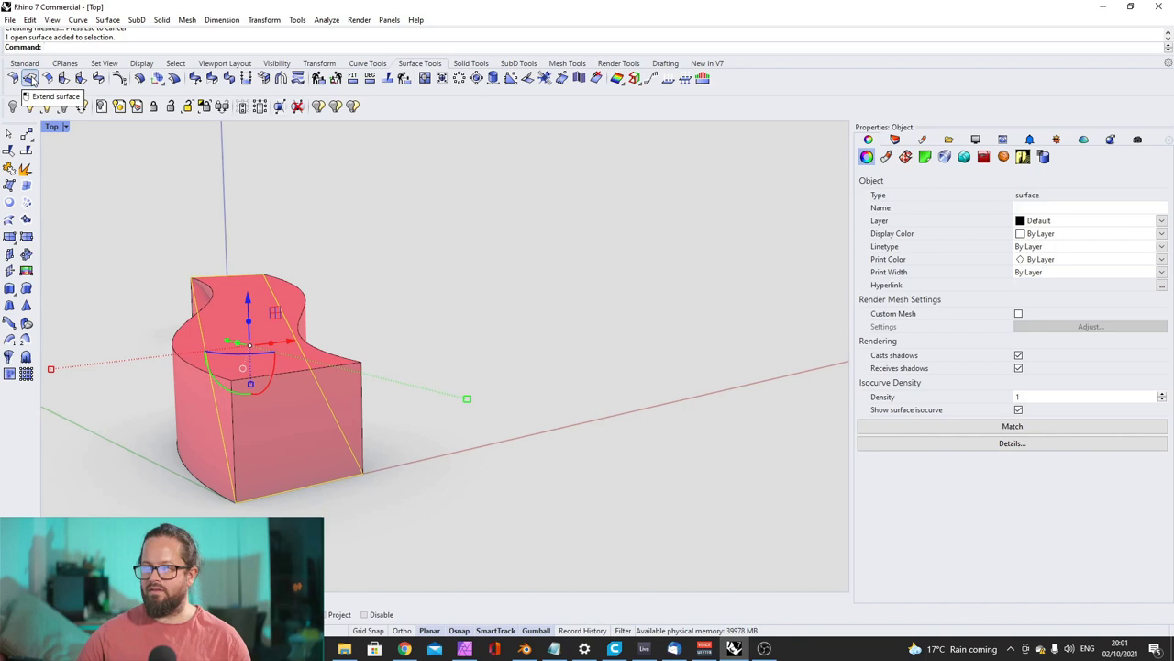
left_click(31, 79)
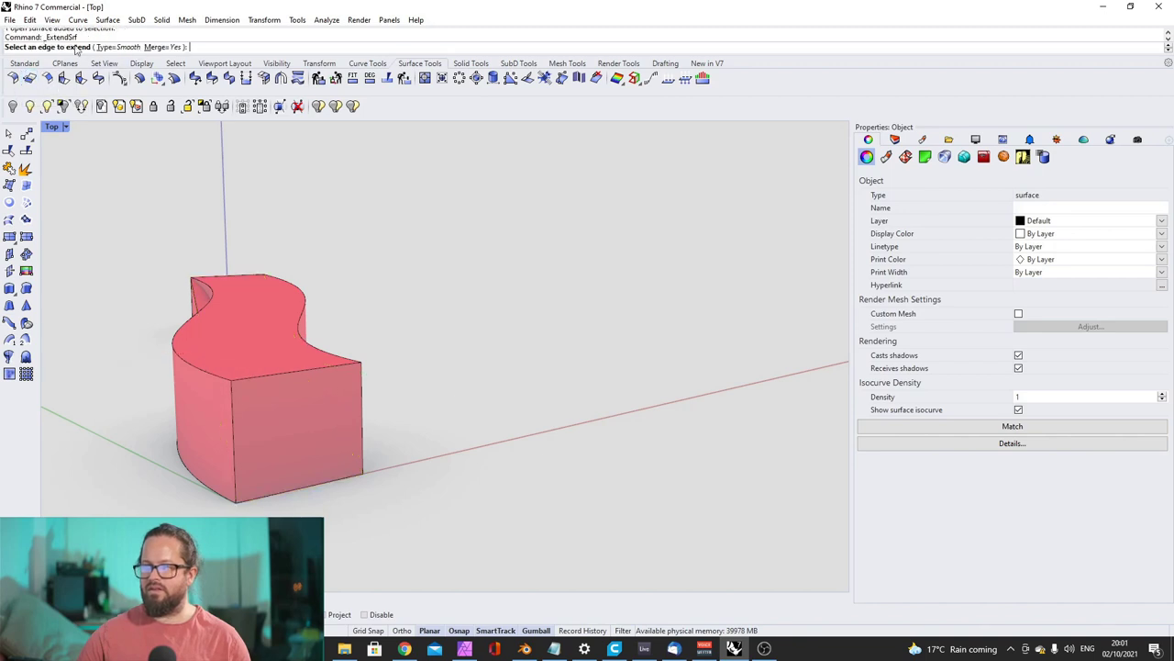
left_click(196, 304)
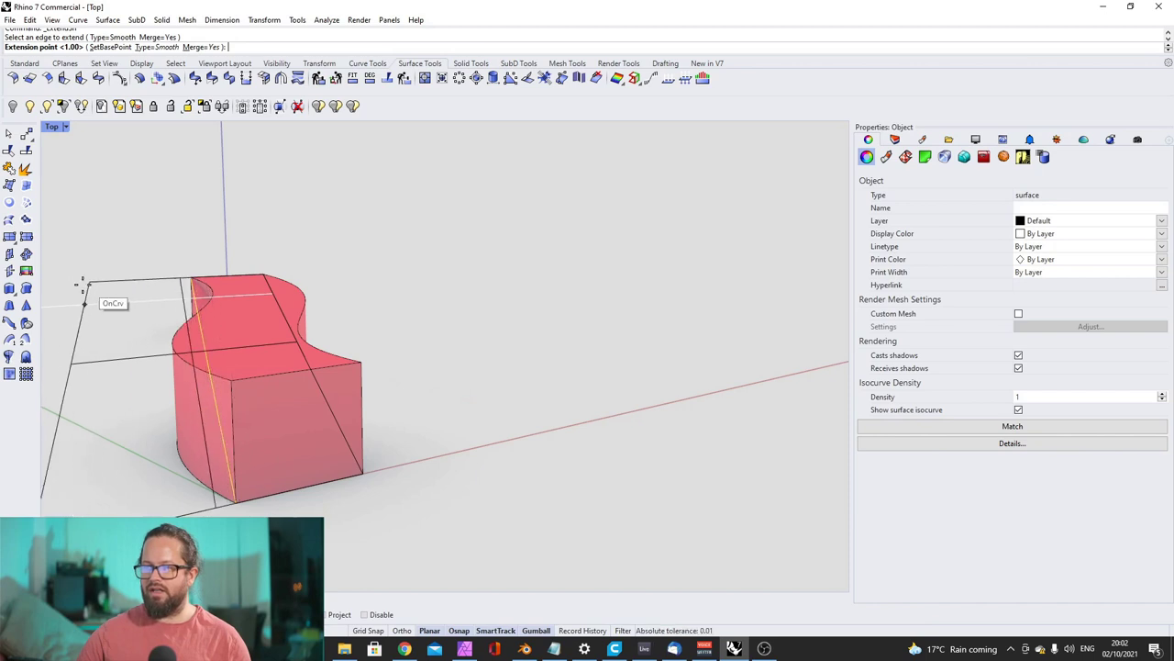
left_click(111, 281)
right_click_drag(291, 333, 509, 316)
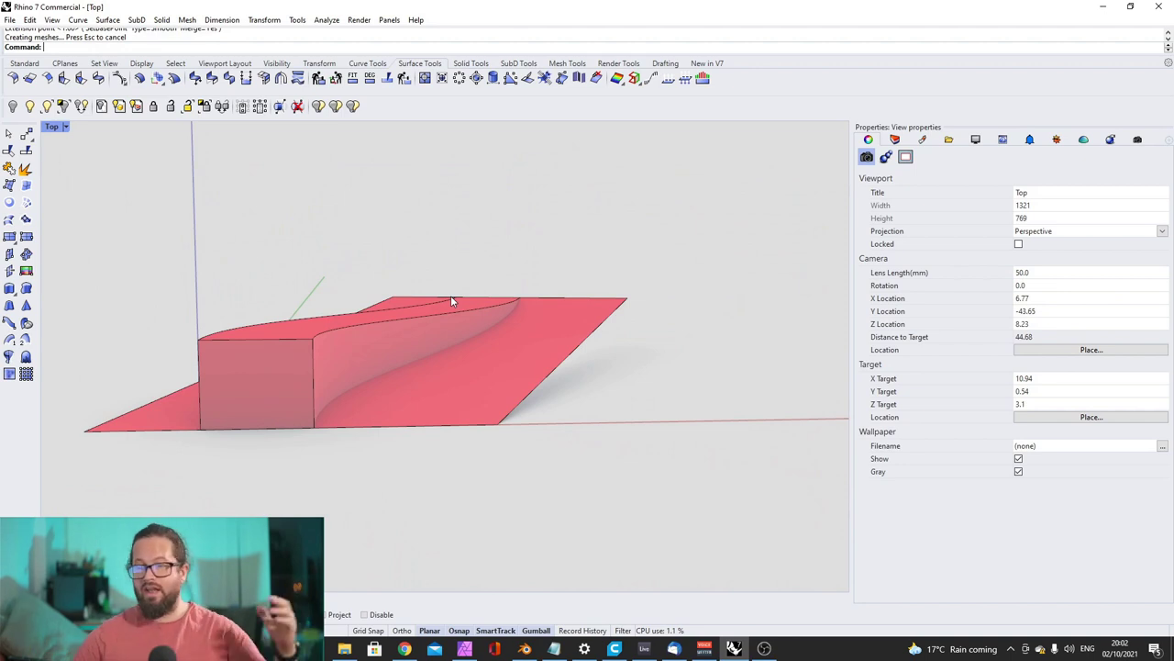
Extend the far and near end edges of the sloped surface past the ends of the solid, with Type=Smooth and Merge=Yes
right_click_drag(459, 308, 580, 293)
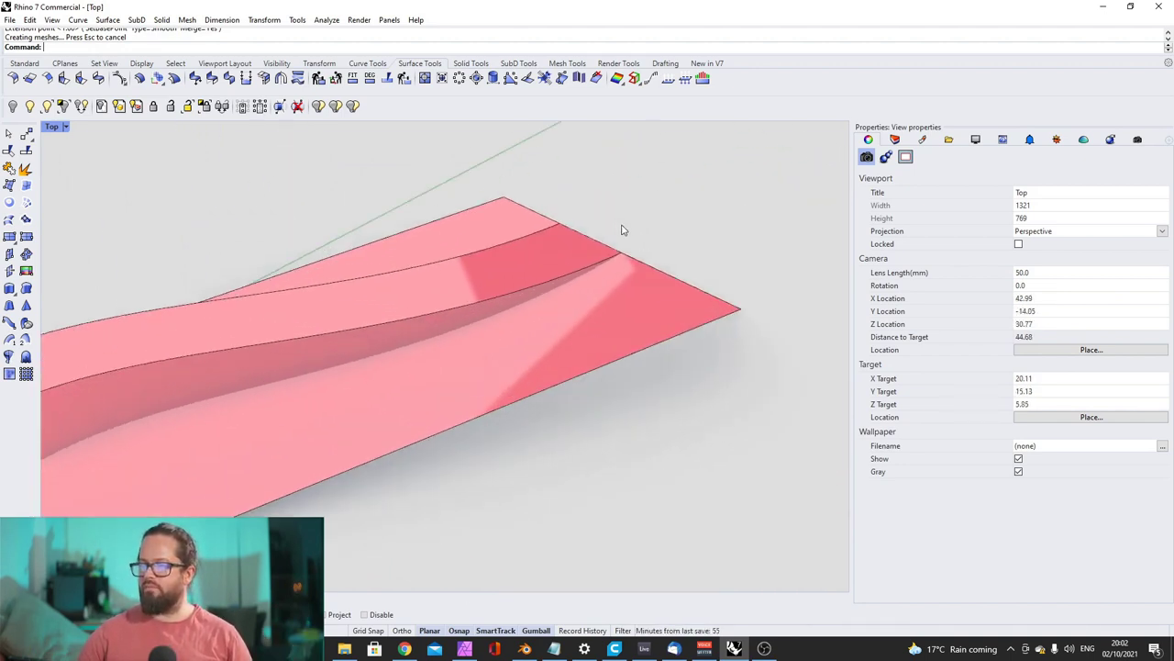
scroll(543, 251, "down", 5)
scroll(207, 388, "up", 5)
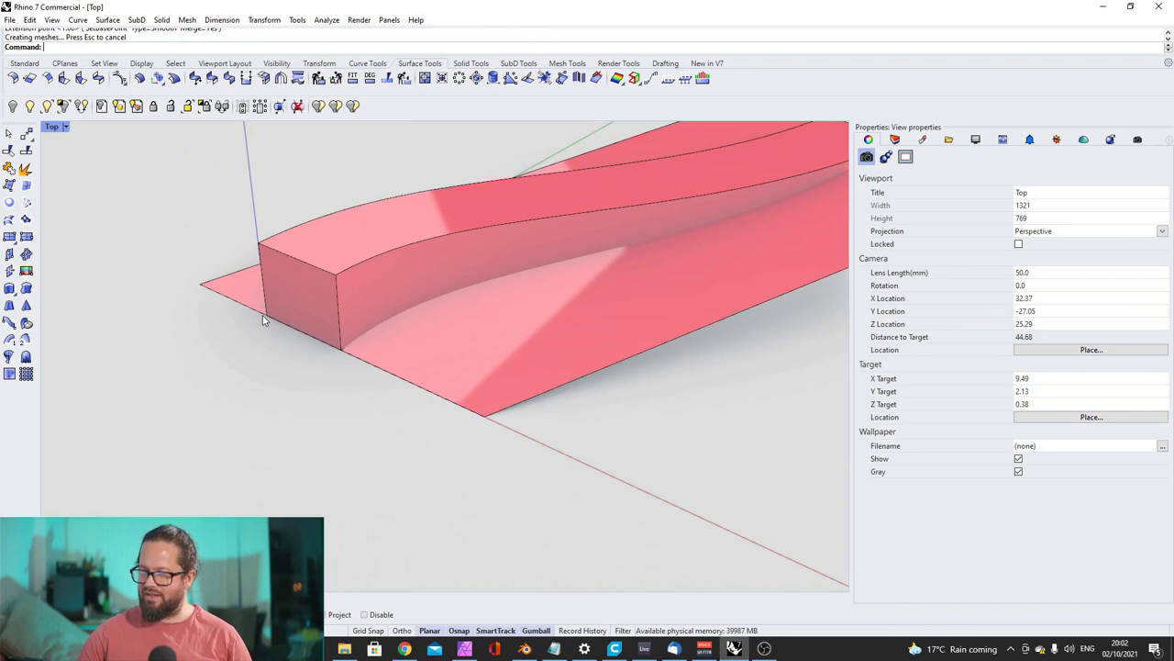
scroll(363, 349, "down", 3)
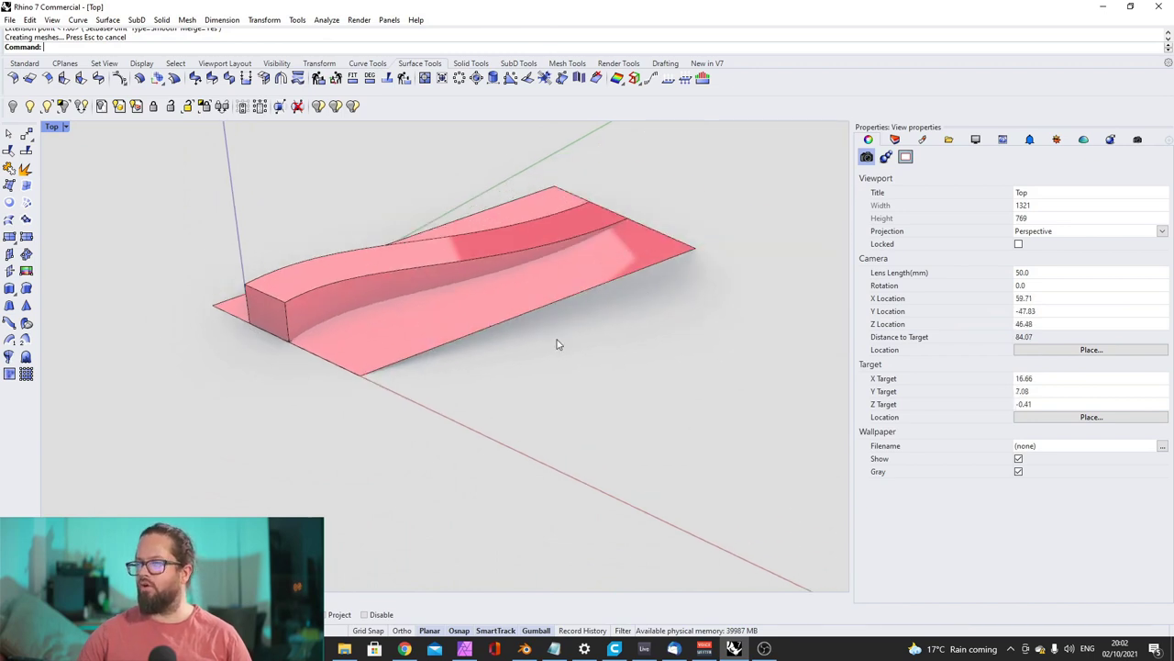
scroll(632, 218, "up", 3)
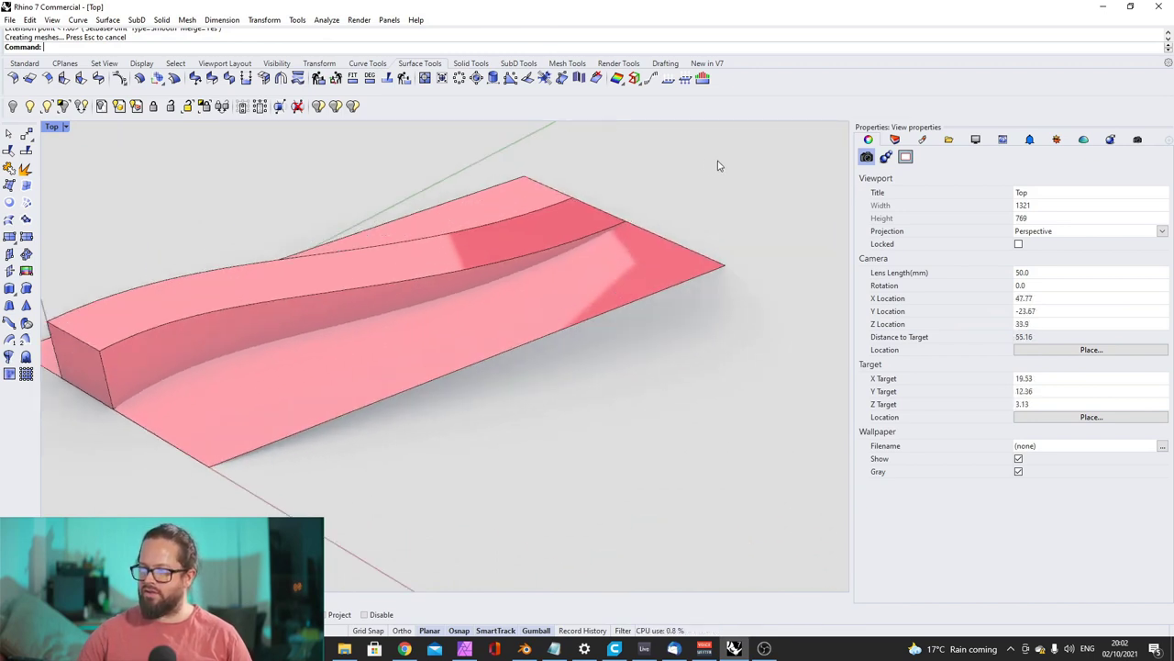
scroll(421, 361, "down", 5)
scroll(580, 278, "up", 3)
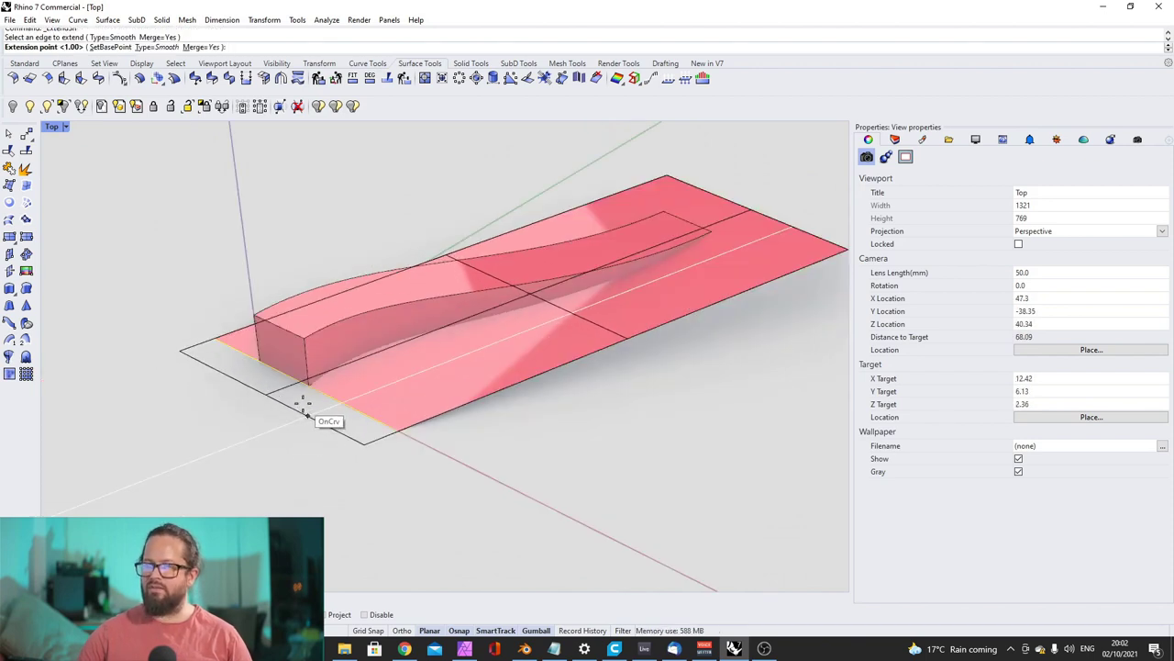
left_click(304, 407)
scroll(312, 399, "down", 4)
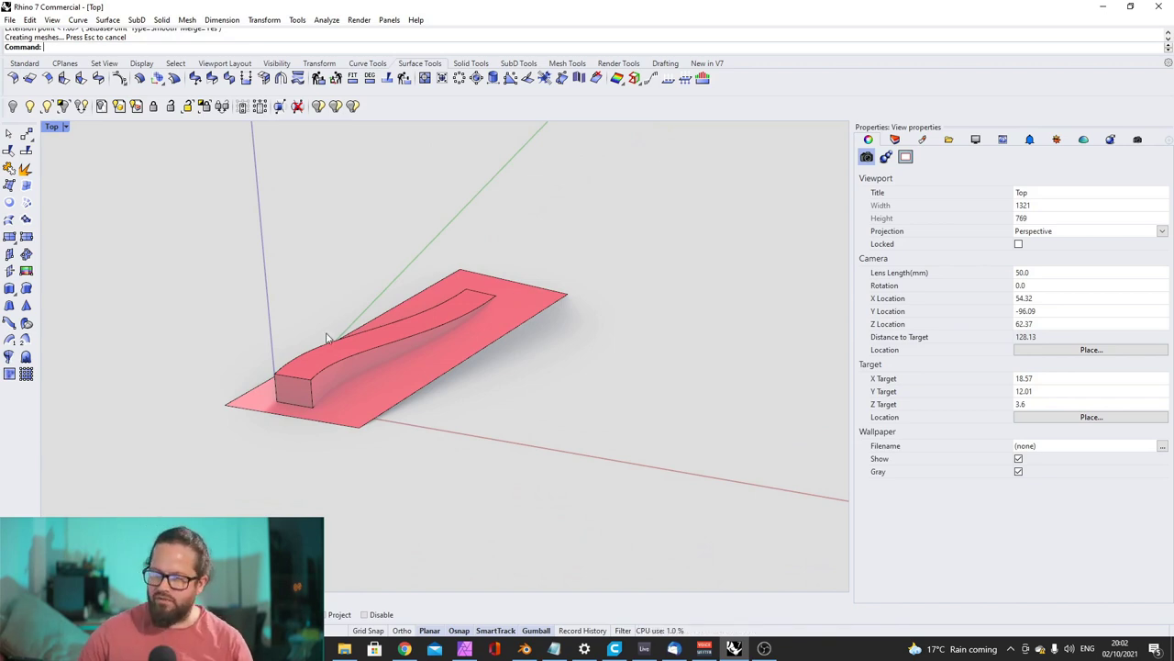
scroll(359, 344, "up", 5)
scroll(380, 348, "down", 4)
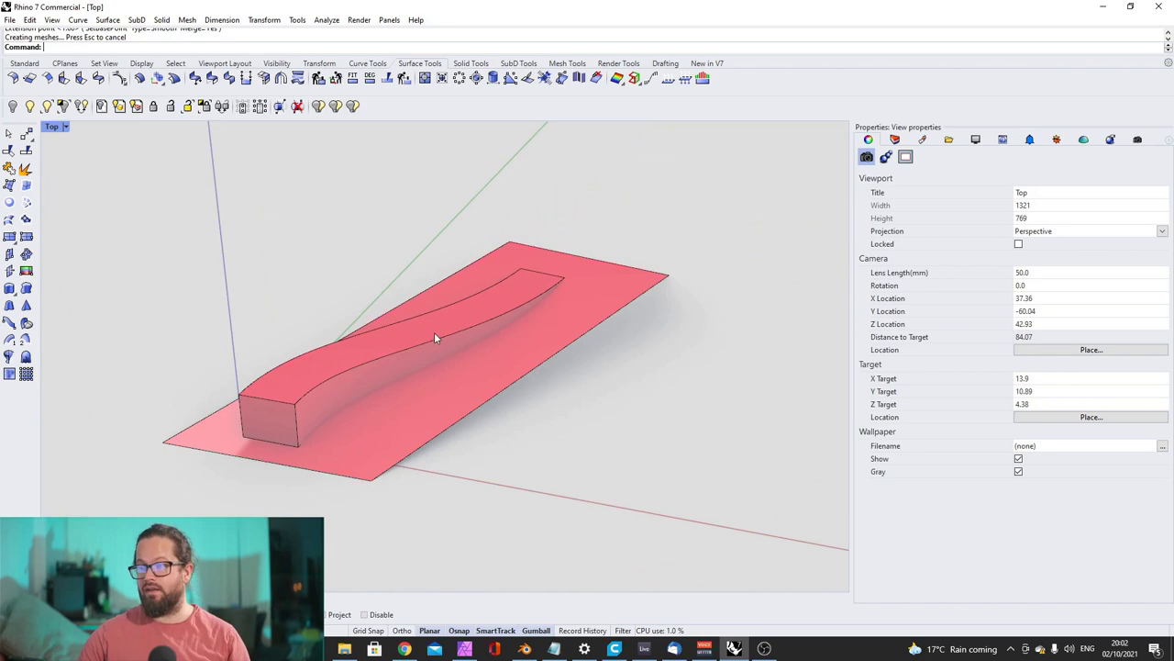
Try to trim away the sloped surface outside the S-shaped solid, using the solid as the cutting object
left_click(435, 337)
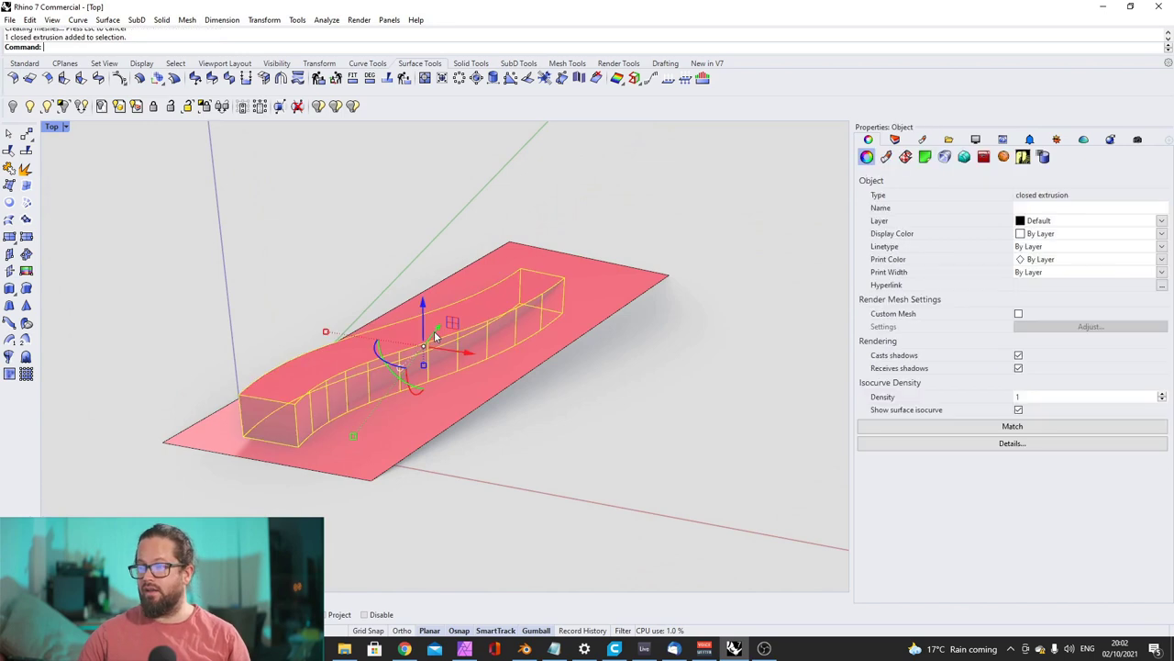
left_click(8, 149)
left_click(400, 423)
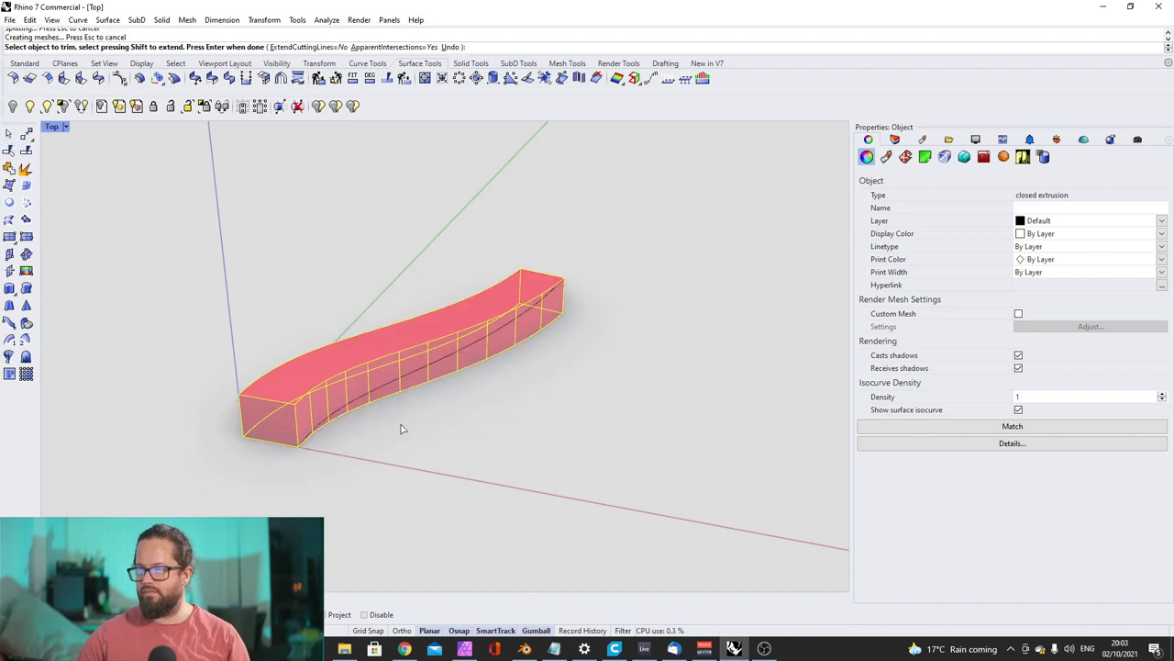
key("ctrl+z")
key("Escape")
key("Escape")
Split the S-shaped solid with the sloped surface and delete the part above the surface
left_click(295, 370)
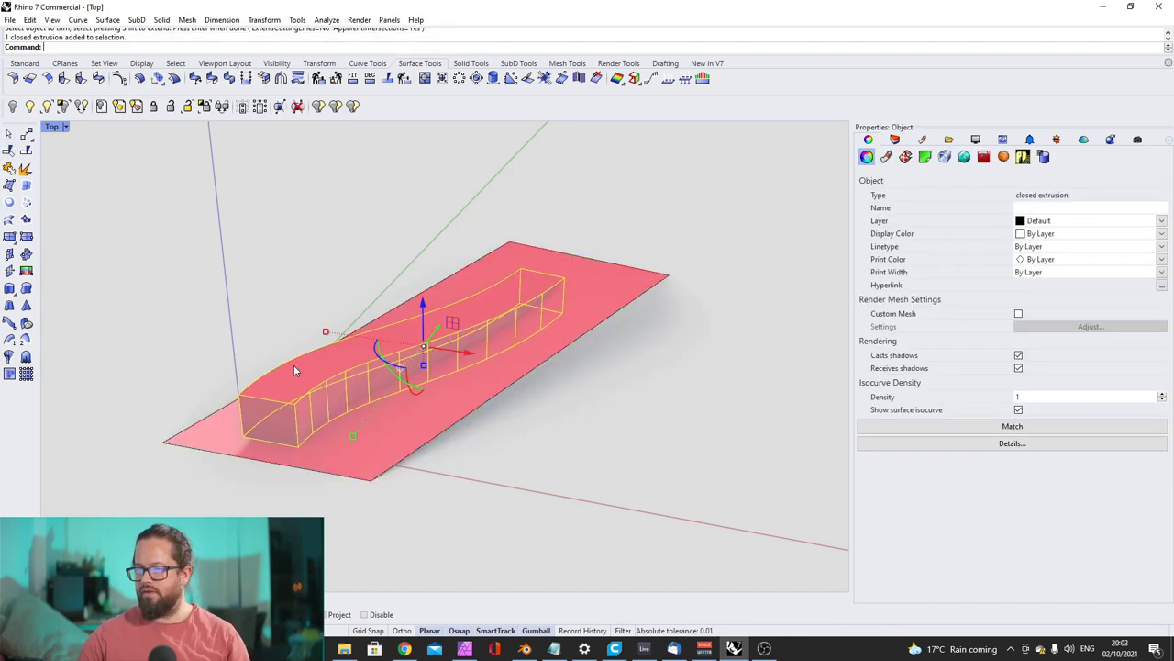
left_click(26, 151)
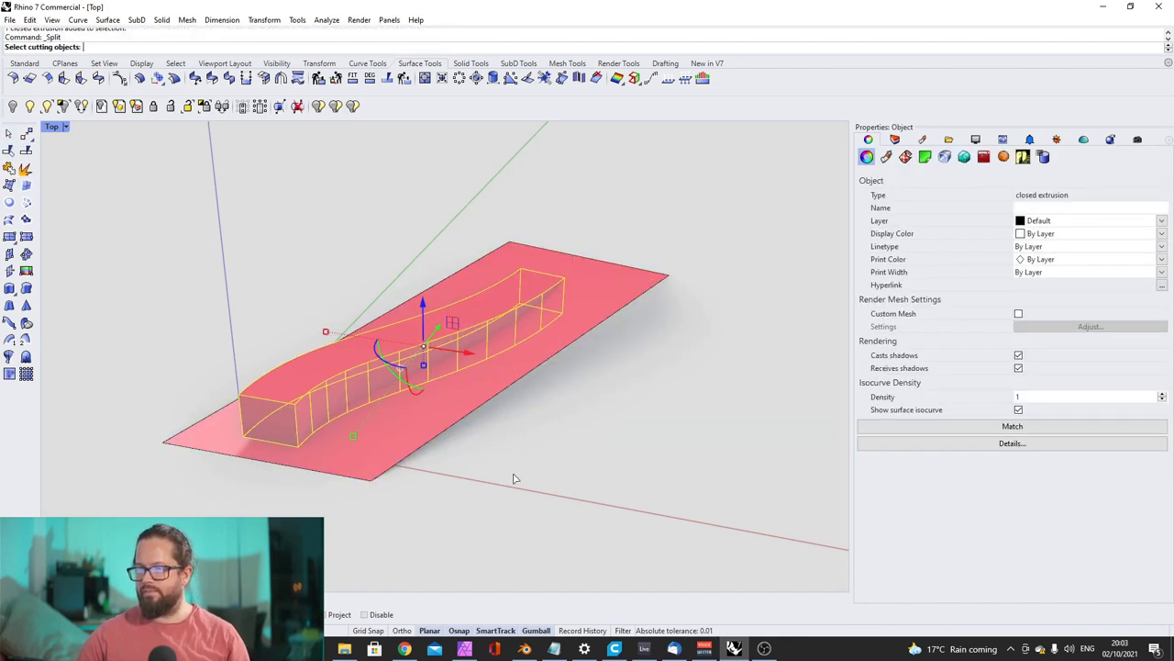
left_click(445, 417)
key("Return")
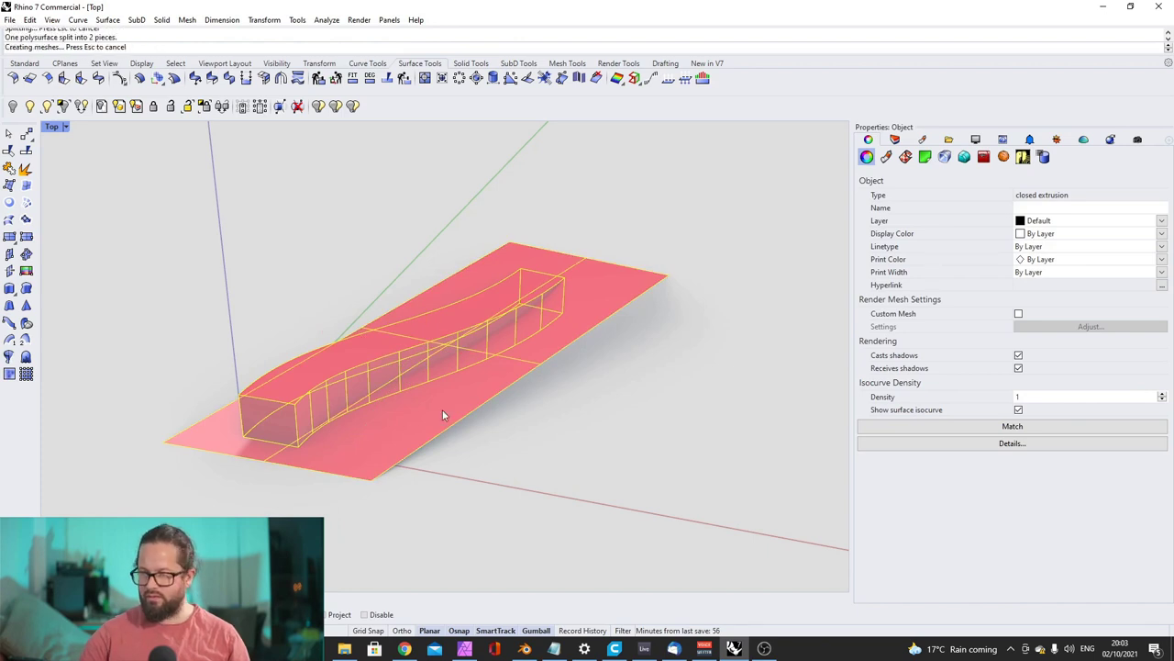
key("Escape")
left_click(305, 377)
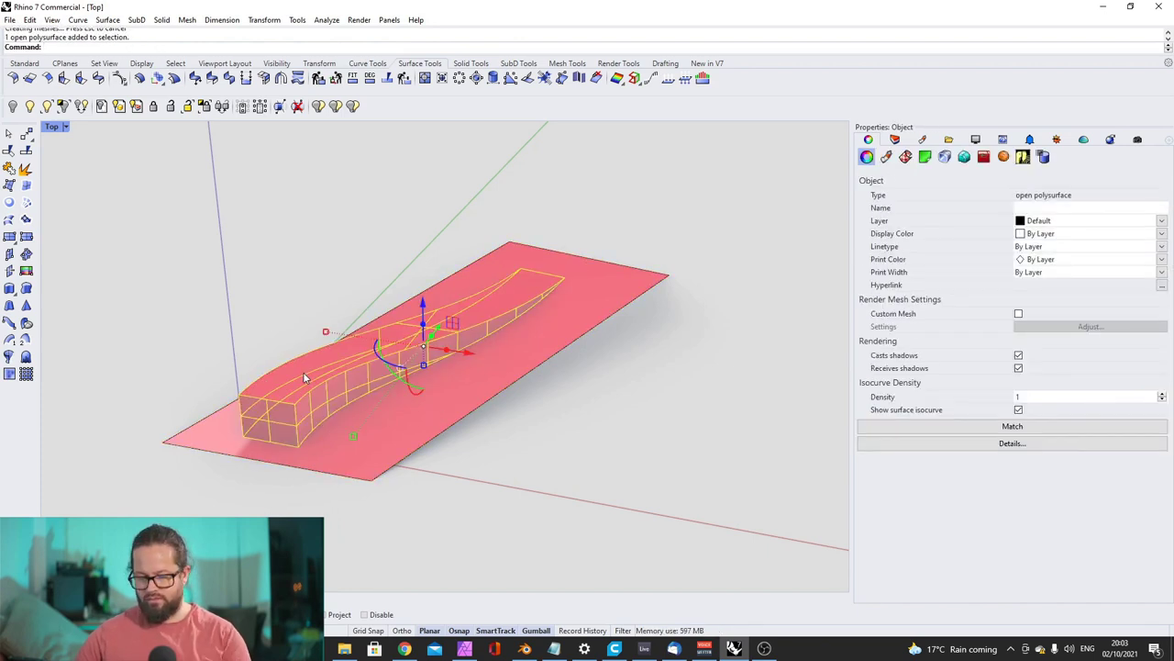
key("Delete")
Split the sloped surface with the remaining lower part of the solid and delete the surface outside its outline
right_click_drag(383, 388, 429, 364)
scroll(643, 338, "up", 6)
right_click_drag(532, 364, 522, 314)
left_click(642, 386)
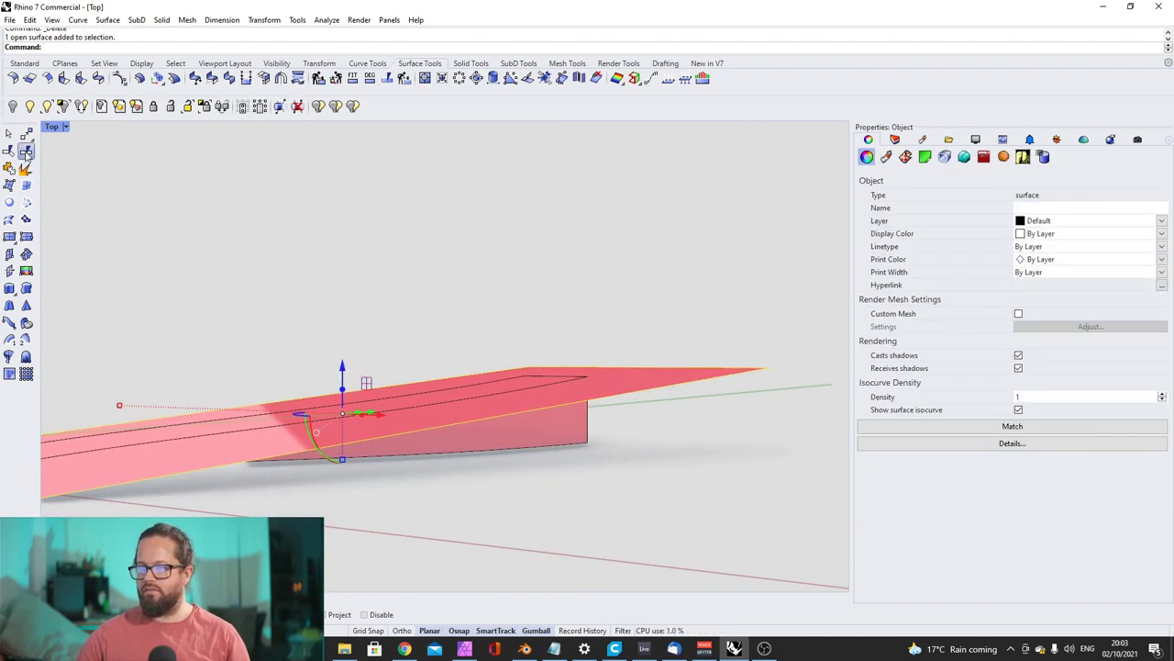
left_click(25, 183)
left_click(562, 422)
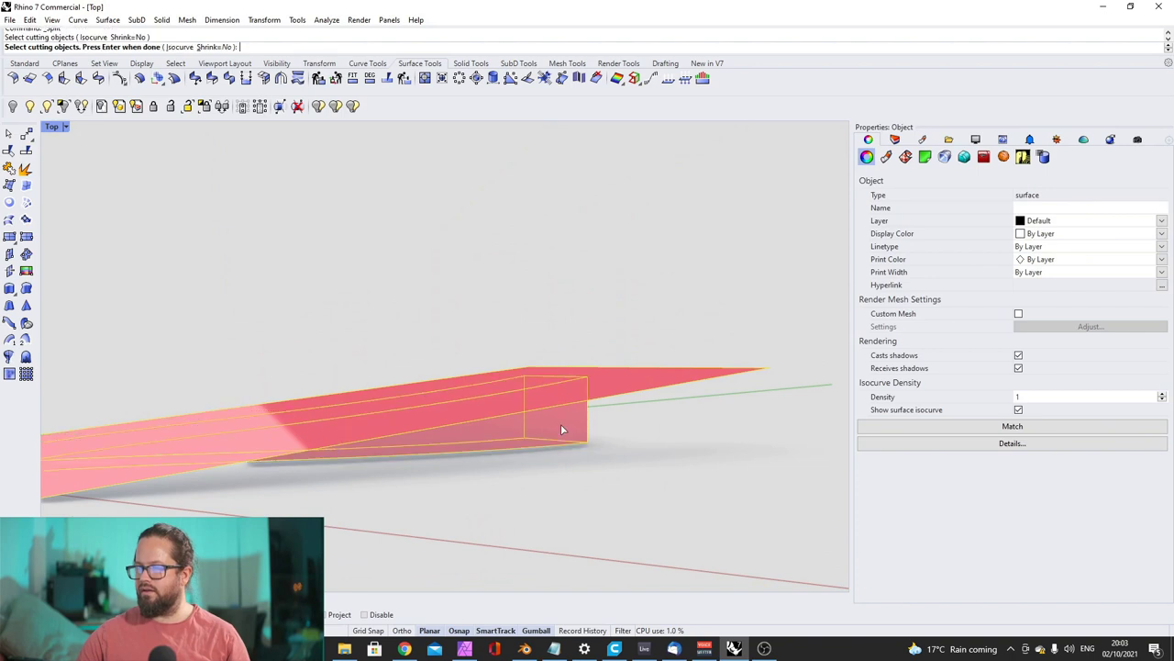
key("Return")
left_click(618, 391)
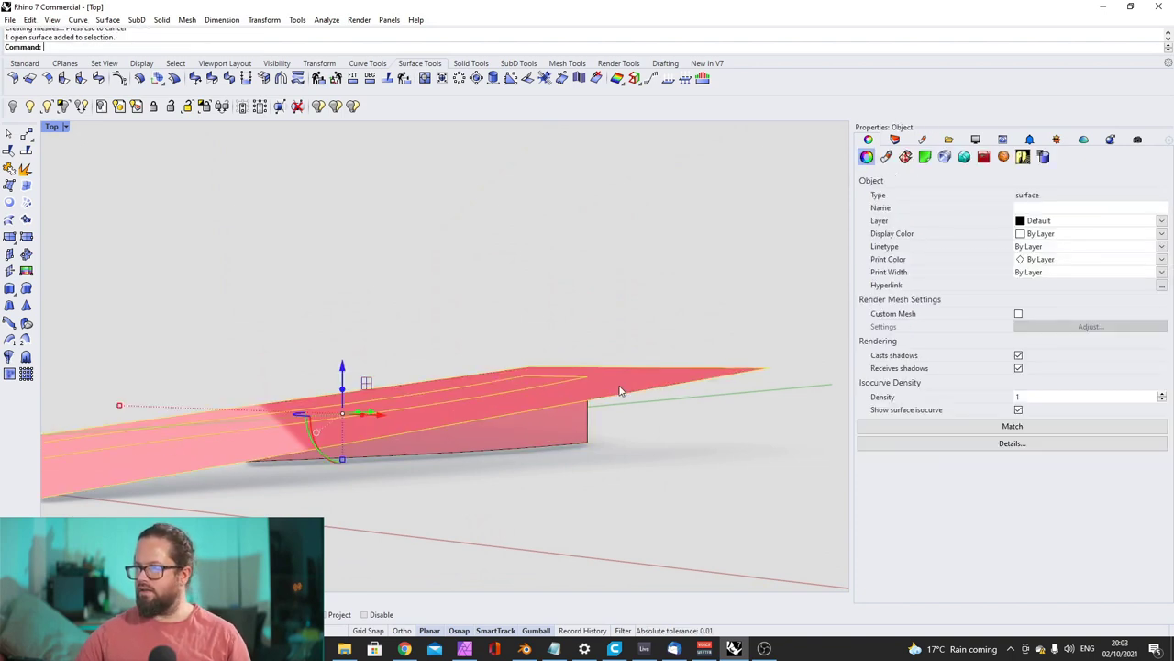
key("Delete")
right_click_drag(608, 380, 530, 395)
left_click(453, 329)
key("Escape")
left_click(525, 388)
key("Return")
left_click(477, 360)
key("Return")
right_click_drag(477, 359, 361, 406)
Reposition the vertical plane so it crosses the horizontal plane just inside its outer edge and sticks out above it
left_click(529, 453)
scroll(529, 453, "down", 5)
scroll(320, 480, "up", 4)
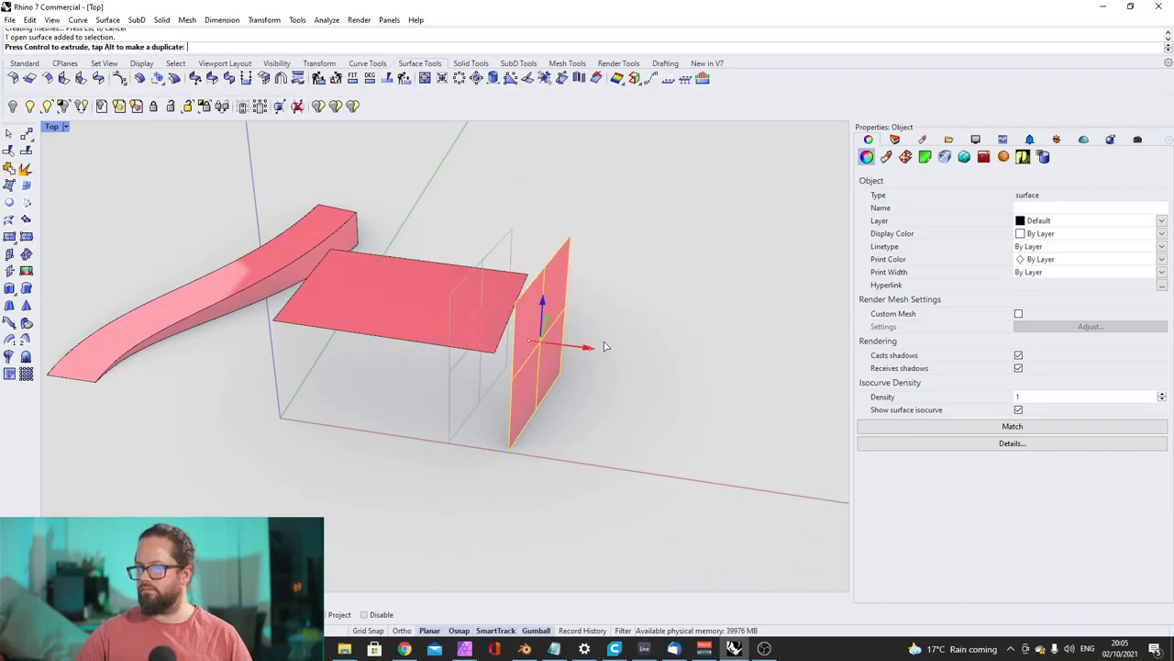
left_click_drag(605, 346, 557, 341)
left_click_drag(493, 309, 505, 332)
right_click_drag(504, 333, 519, 310)
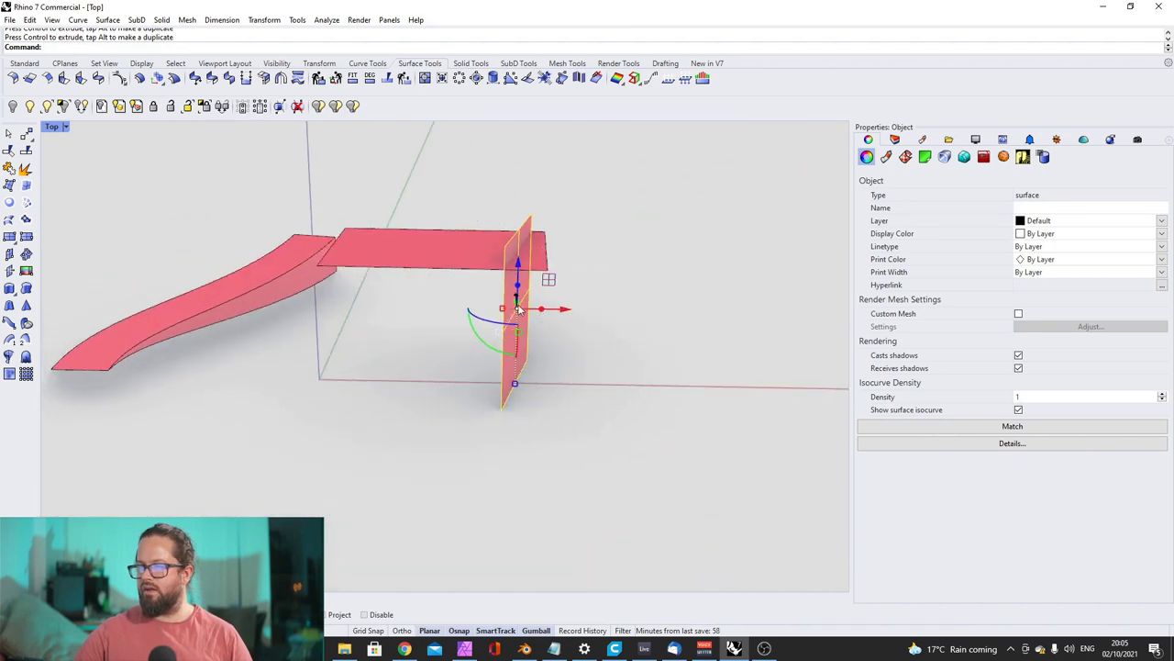
scroll(519, 299, "up", 6)
right_click_drag(451, 334, 435, 344)
scroll(437, 334, "down", 5)
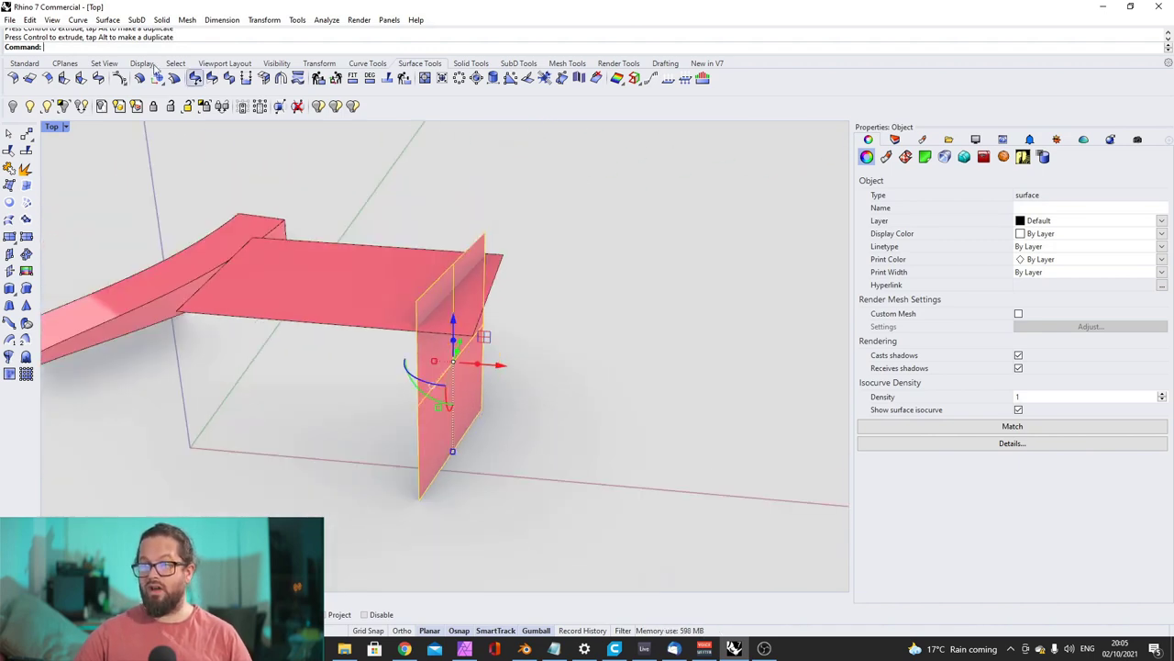
Chamfer the horizontal and vertical planes with ChamferSrf, using distances 1.00,1.00, Extend=Yes and Trim=Yes
left_click(47, 79)
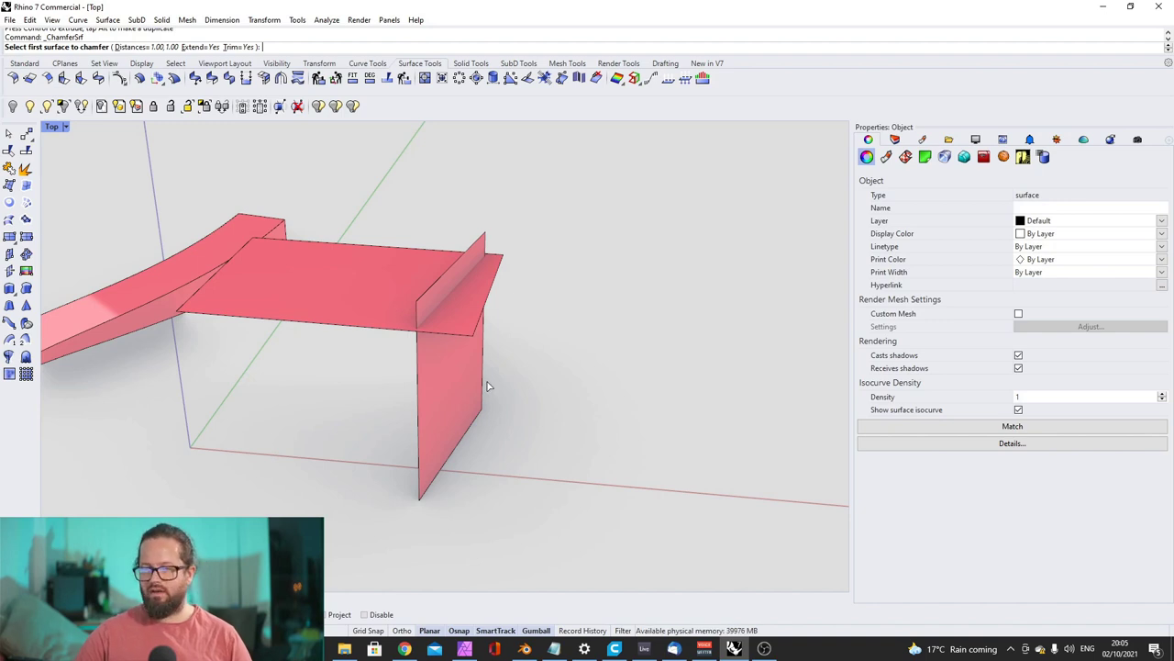
left_click(403, 294)
left_click(428, 359)
right_click_drag(434, 367, 475, 256)
scroll(501, 220, "up", 4)
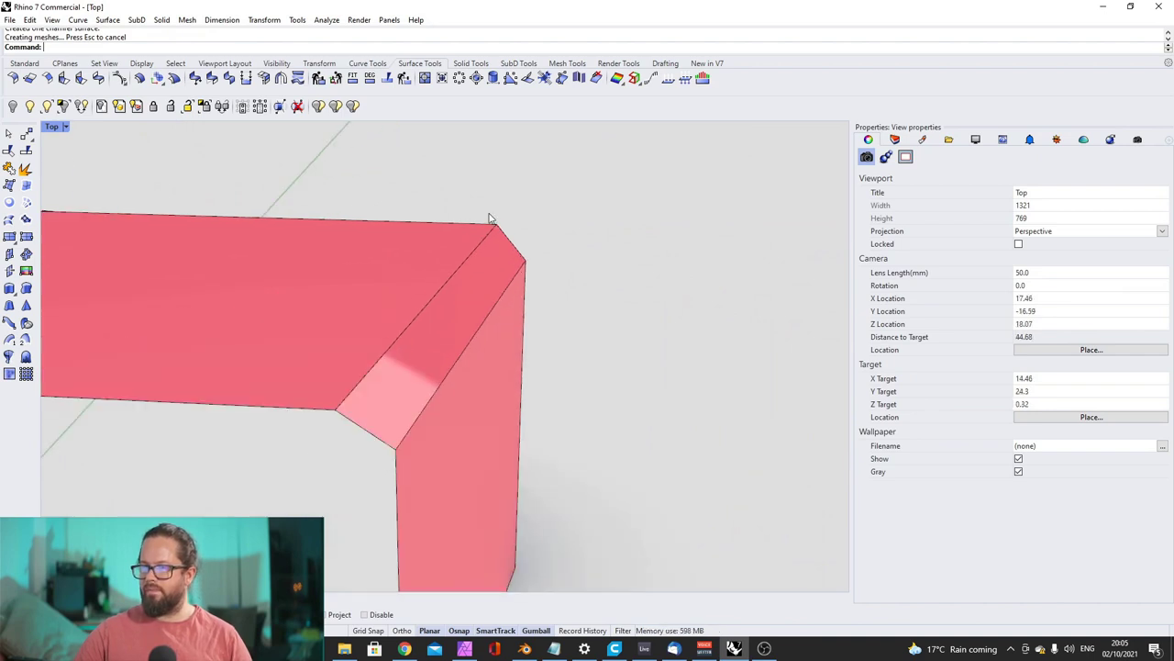
Try to draw a polyline along the chamfer's near edge, from the horizontal plane's corner to the vertical plane's corner
left_click(9, 152)
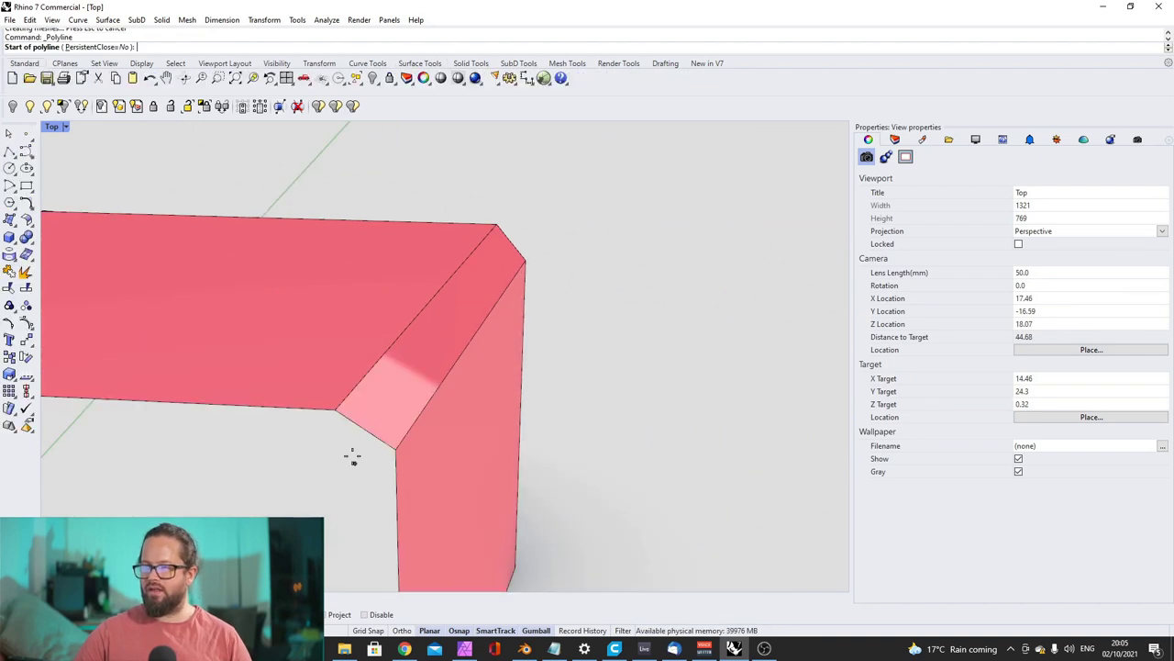
left_click(335, 410)
left_click(395, 448)
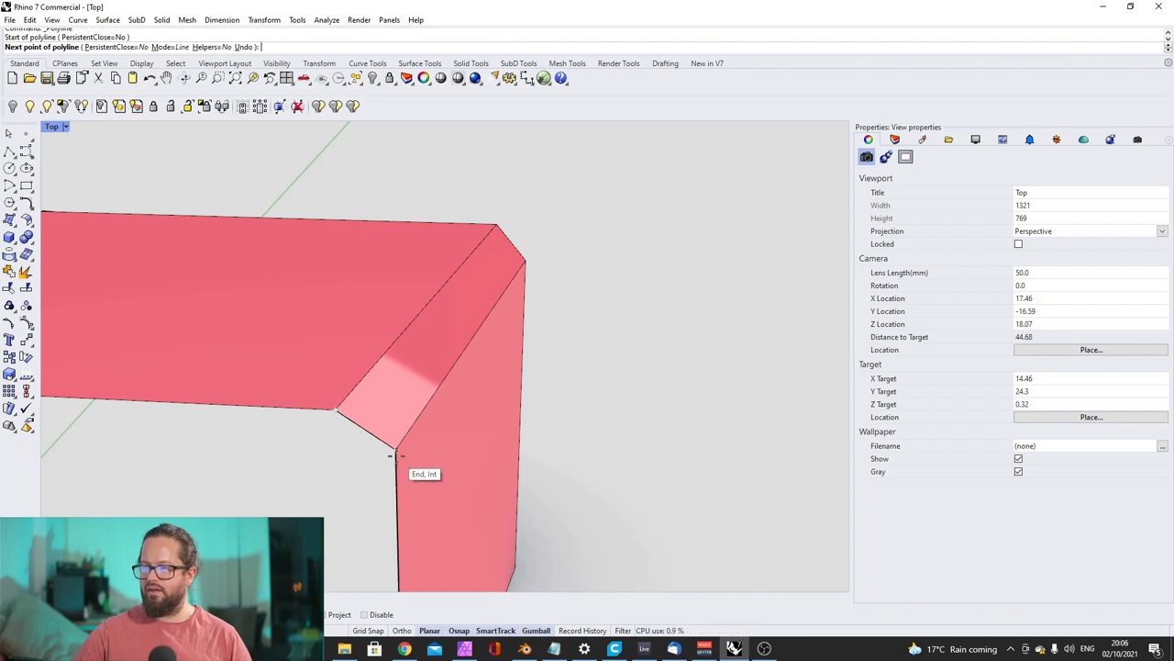
key("Return")
right_click_drag(396, 456, 530, 248)
left_click(13, 156)
left_click(159, 263)
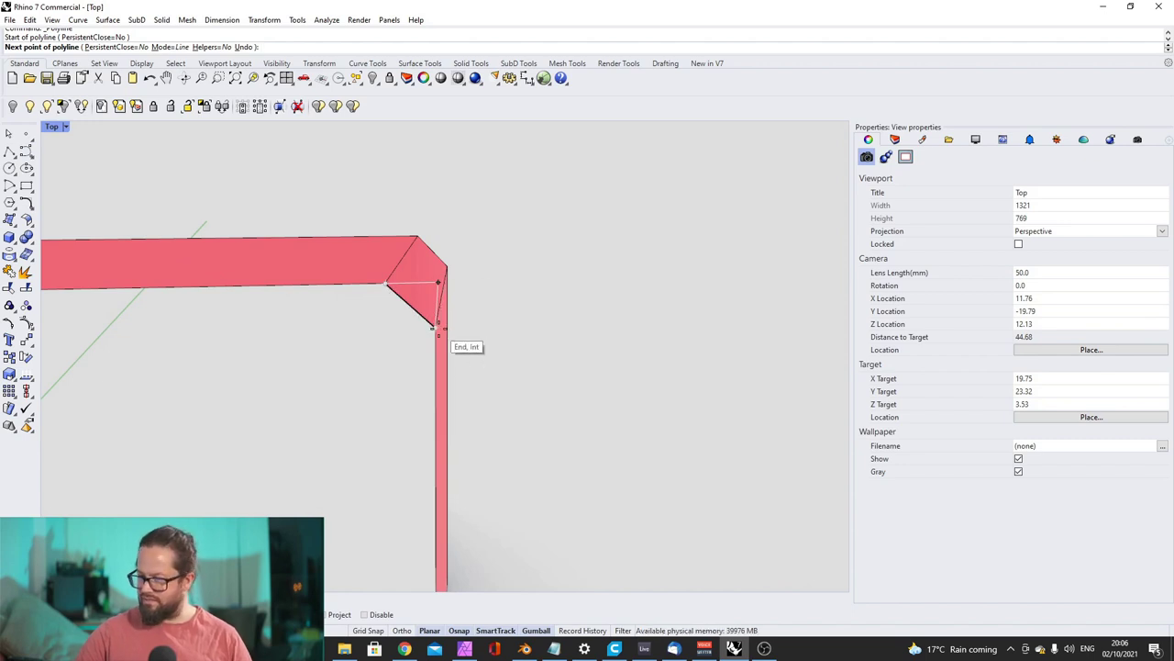
left_click(435, 327)
right_click_drag(456, 283, 406, 308)
scroll(281, 332, "up", 8)
scroll(321, 305, "down", 11)
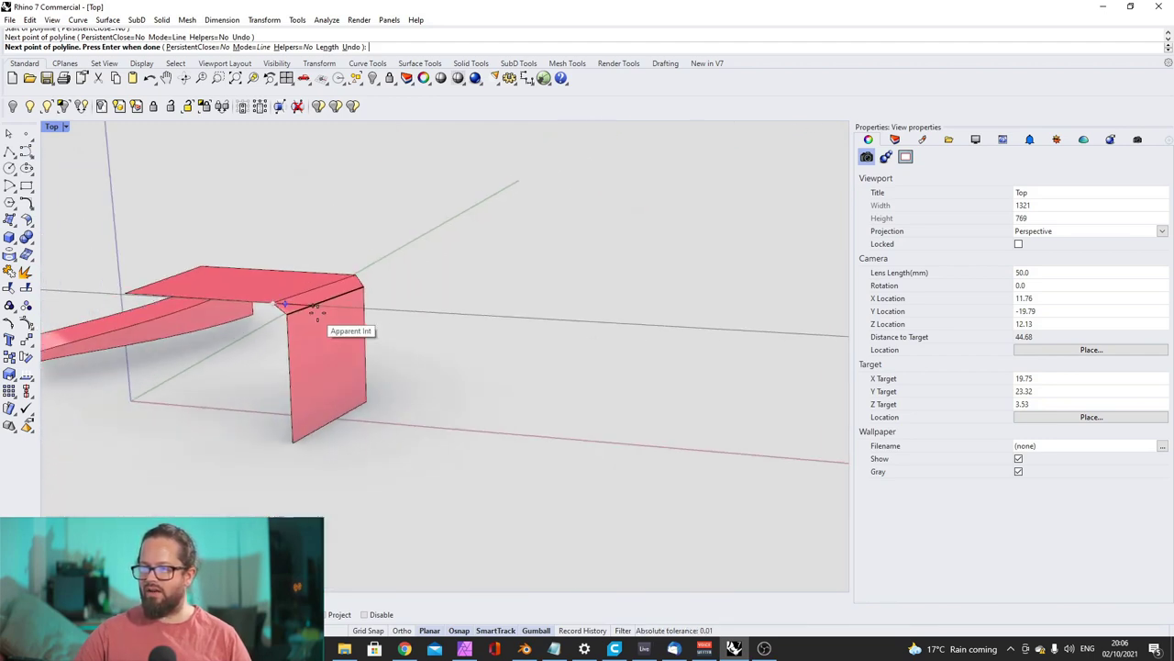
key("Escape")
Look over the chamfered corner and delete the chamfer surface between the two planes
scroll(296, 315, "up", 7)
scroll(428, 292, "down", 3)
mouse_move(428, 292)
right_mouse_down()
mouse_move(454, 302)
mouse_move(444, 282)
right_mouse_up()
right_click_drag(462, 200, 494, 246)
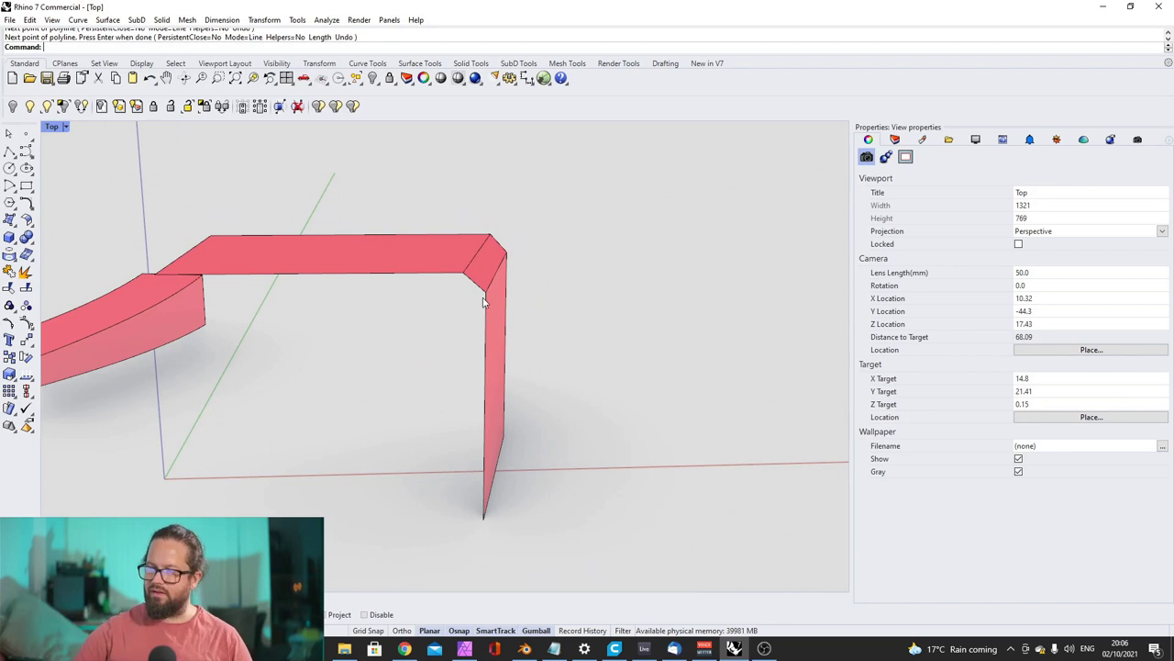
right_click_drag(491, 293, 295, 357)
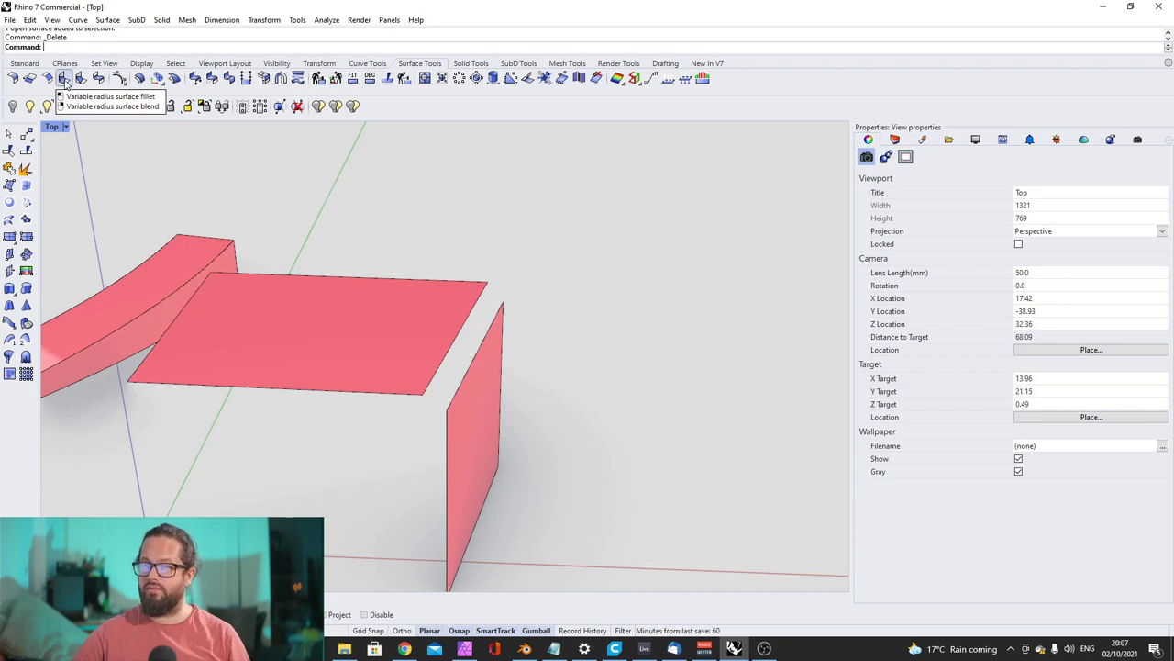
Try a variable radius surface fillet with radius 1 between the separated vertical and horizontal planes
left_click(65, 80)
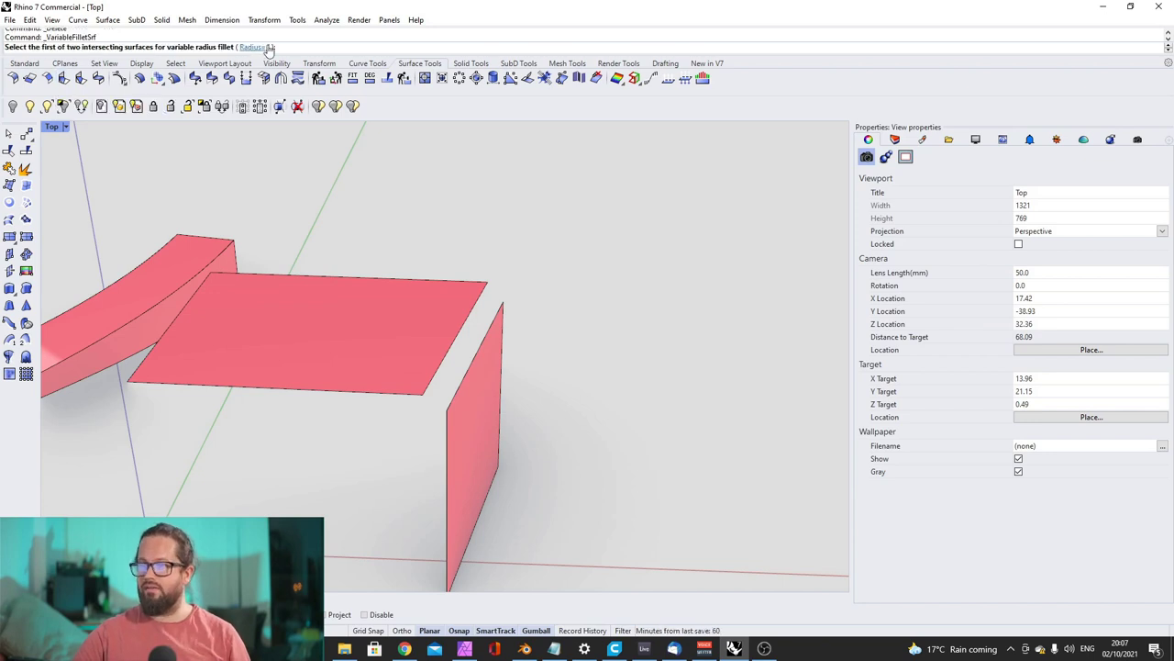
left_click(488, 335)
left_click(462, 319)
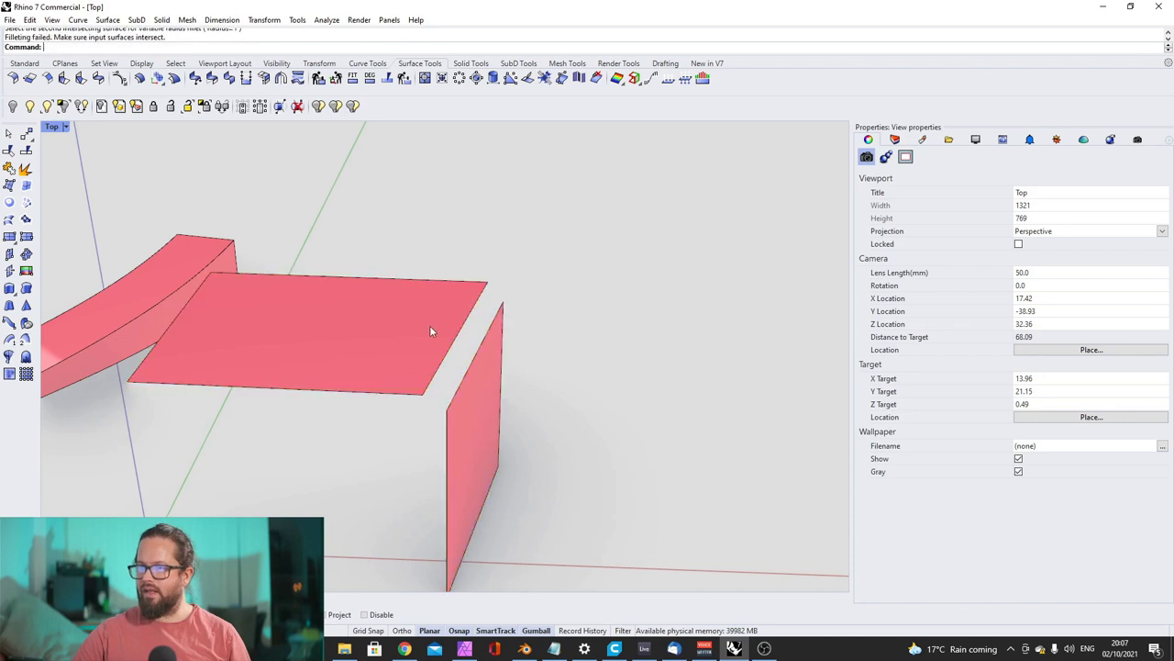
Move the vertical plane inward and the horizontal plane down so that the two planes intersect
left_click(490, 368)
left_click_drag(522, 443, 495, 443)
left_click(396, 321)
left_click_drag(321, 283, 325, 324)
Create a variable radius surface fillet between the two intersecting planes, with a radius of about 3.15 at the far end and 1 at the near end
left_click(64, 78)
right_click_drag(495, 379, 459, 314)
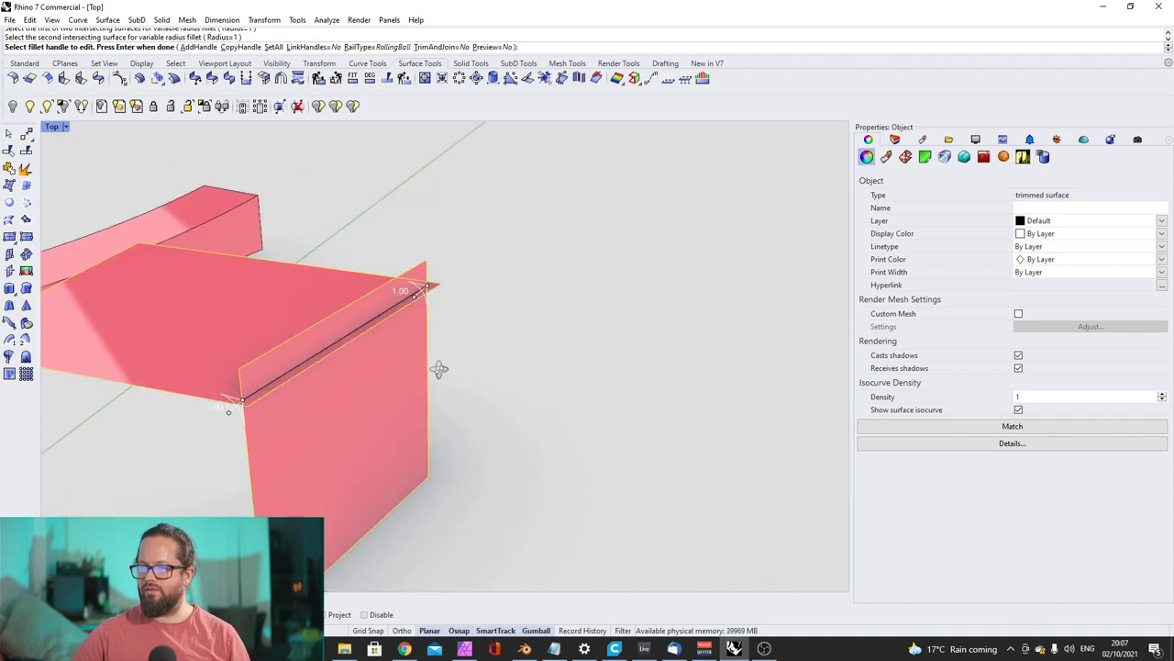
scroll(462, 291, "up", 7)
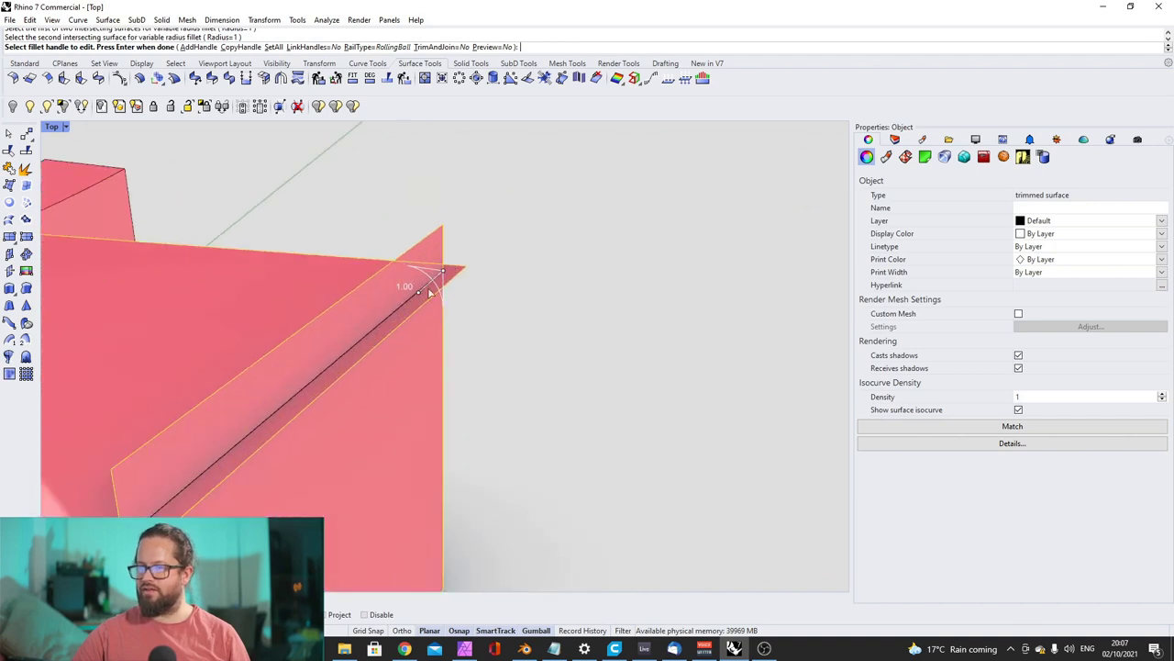
left_click(416, 295)
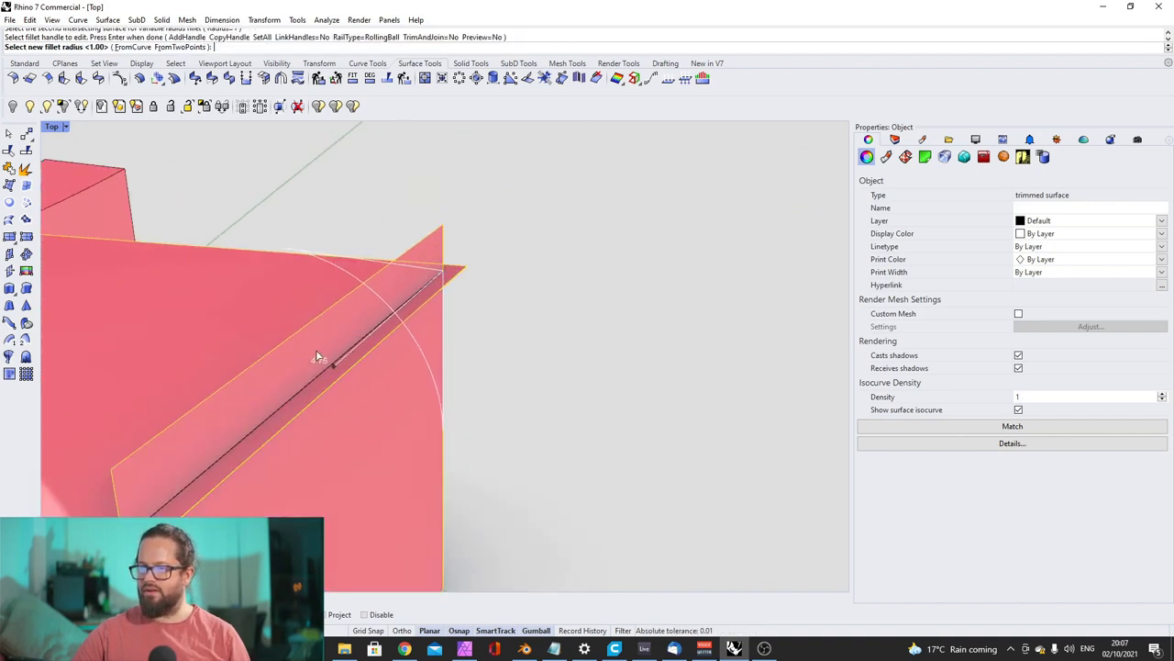
left_click(367, 336)
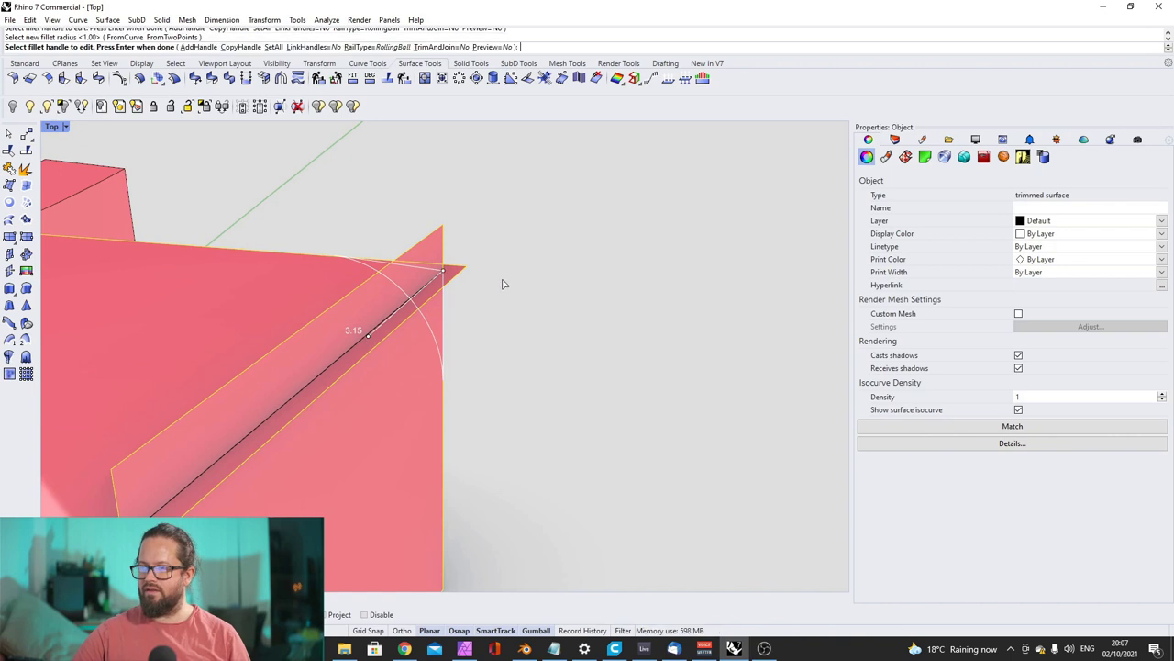
scroll(501, 281, "down", 7)
scroll(335, 407, "up", 2)
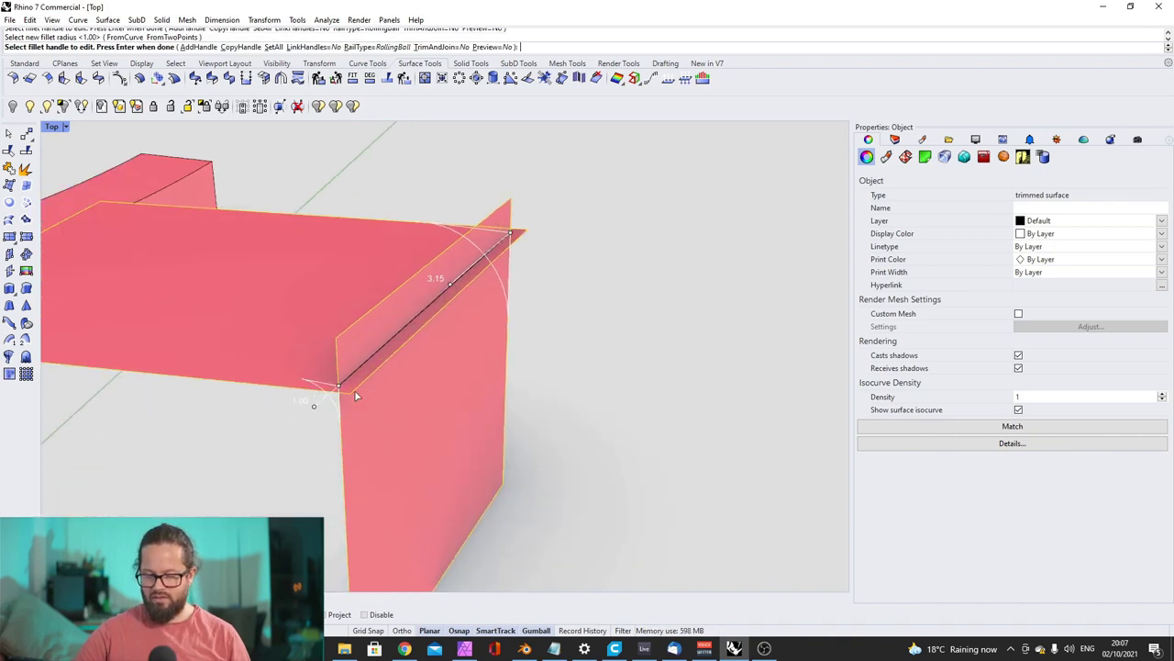
key("Return")
right_click_drag(462, 372, 506, 310)
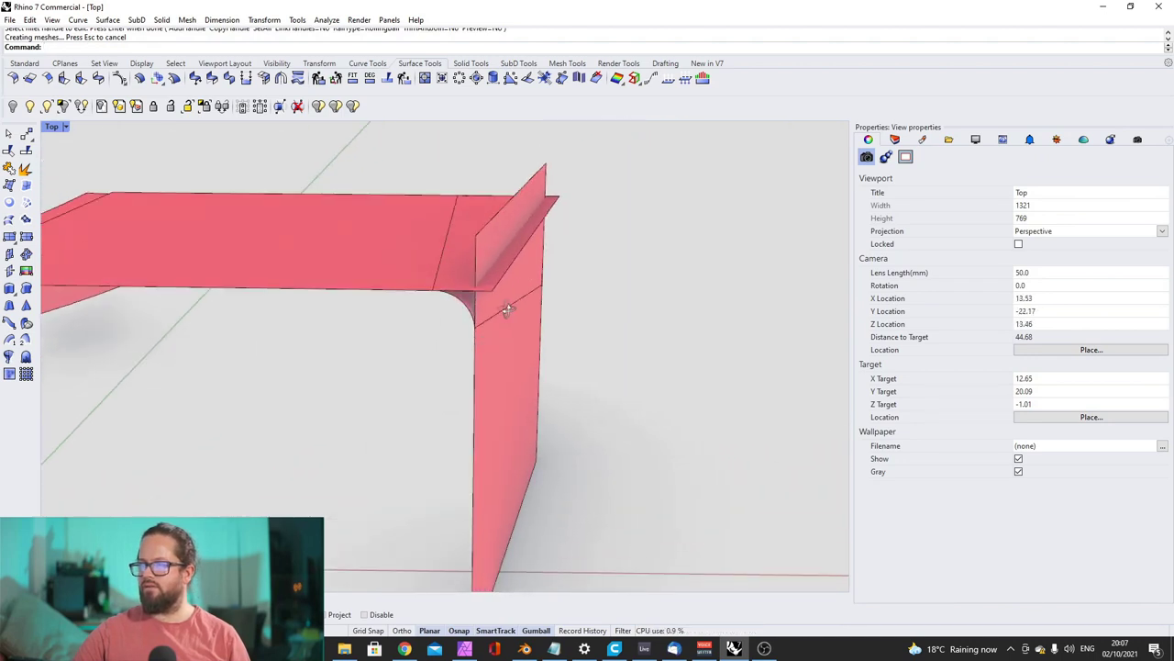
left_click(418, 253)
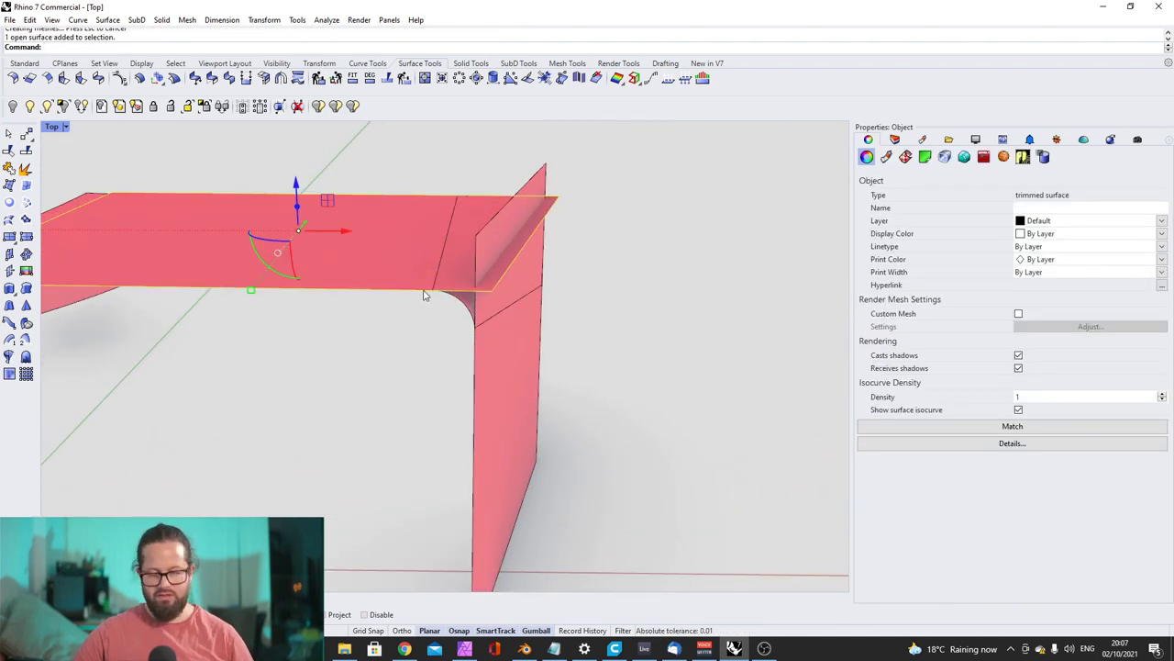
key("Return")
left_click(372, 215)
left_click(505, 339)
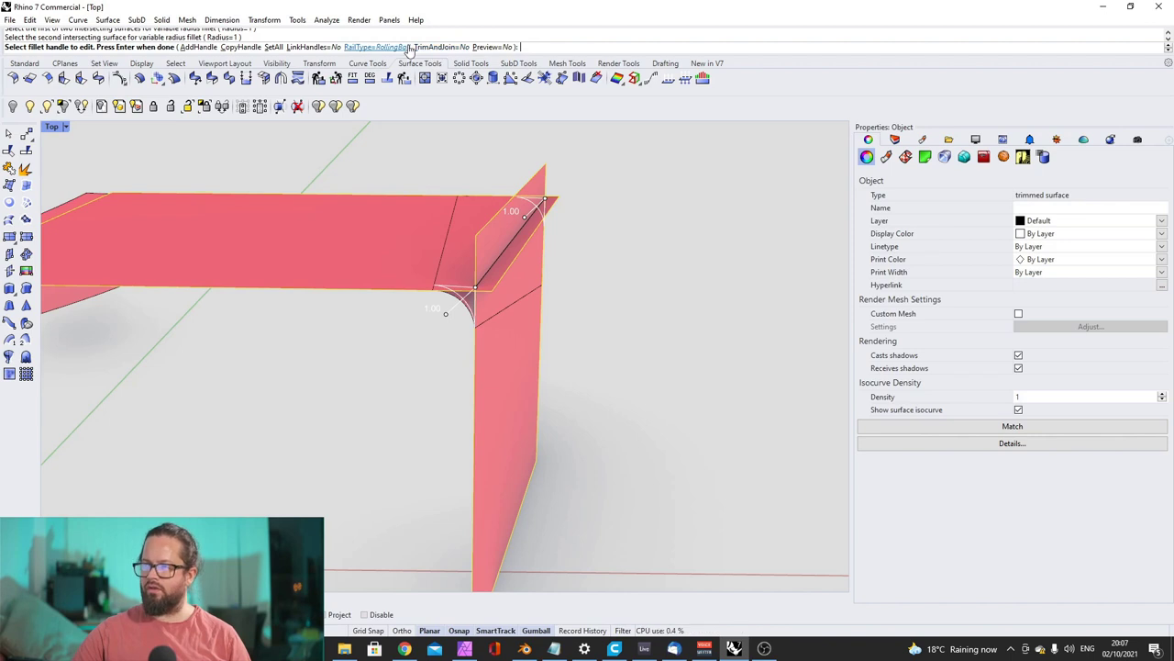
key("Escape")
Split the horizontal and vertical planes using the variable fillet surface as the cutting object
scroll(572, 231, "up", 8)
scroll(539, 280, "down", 5)
right_click_drag(474, 319, 446, 379)
left_click(400, 348)
right_click_drag(400, 349, 524, 388)
left_click(540, 396, "shift")
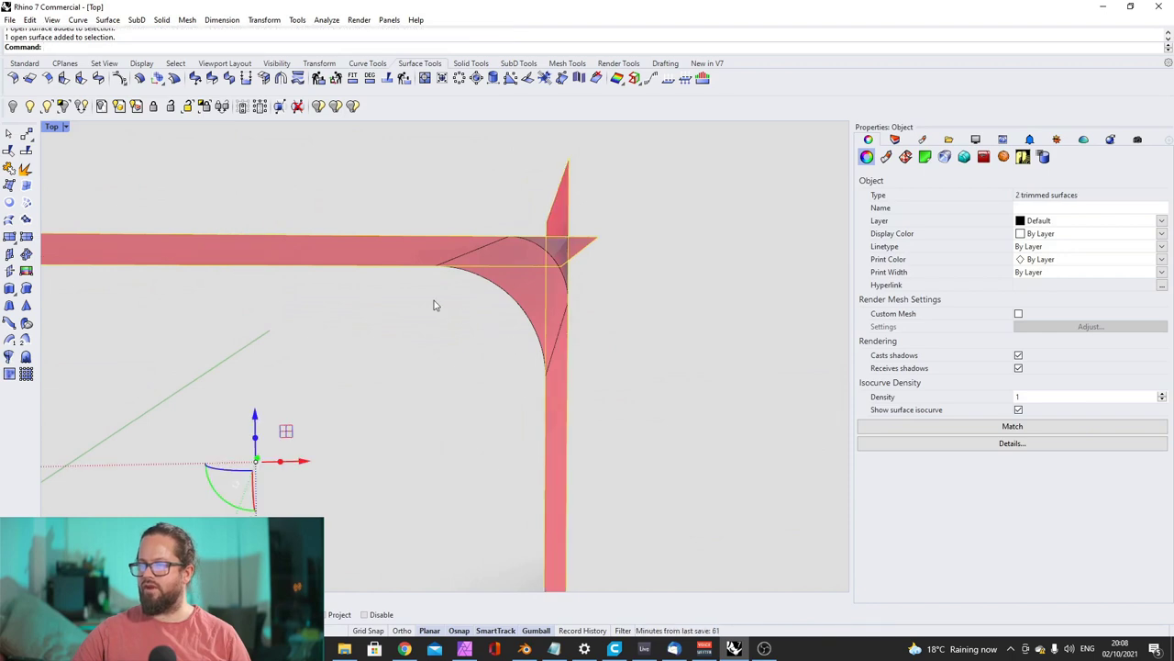
left_click(9, 151)
left_click(26, 150)
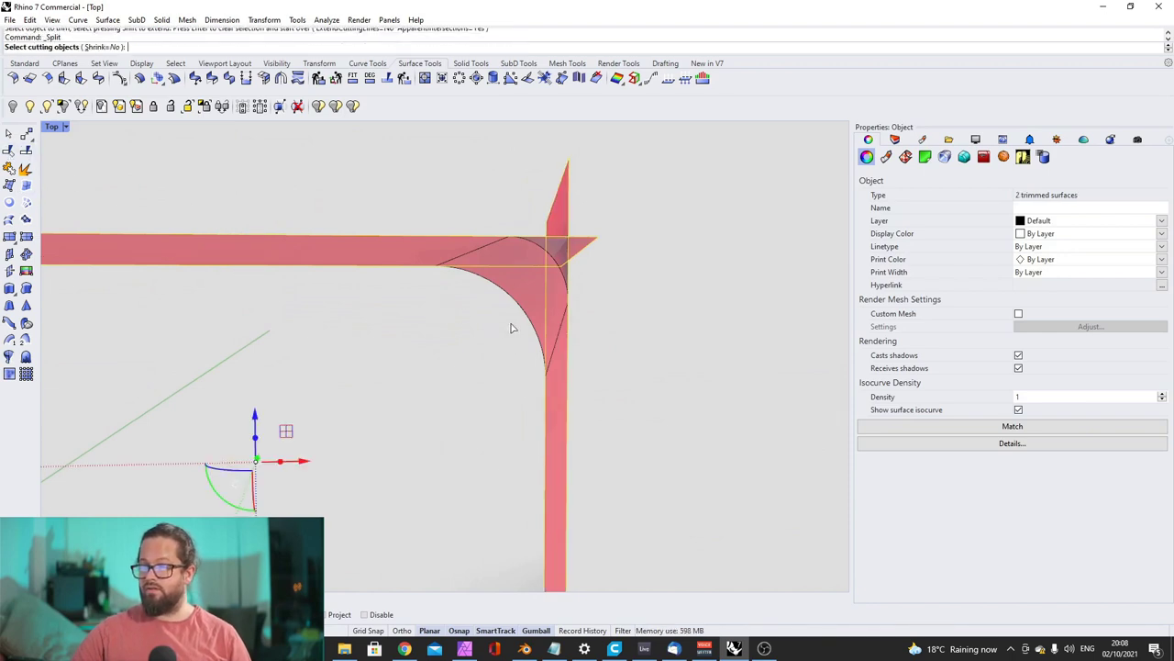
key("Return")
right_click_drag(524, 283, 495, 364)
key("Escape")
Delete the excess strips of both planes that extend past the fillet surface
left_click(488, 280)
key("Delete")
left_click(537, 273)
key("Delete")
Join the horizontal plane, fillet surface and vertical plane into one polysurface
right_click_drag(537, 273, 485, 388)
left_click(406, 320)
type("j")
key("Return")
left_click(500, 326)
left_click(510, 384)
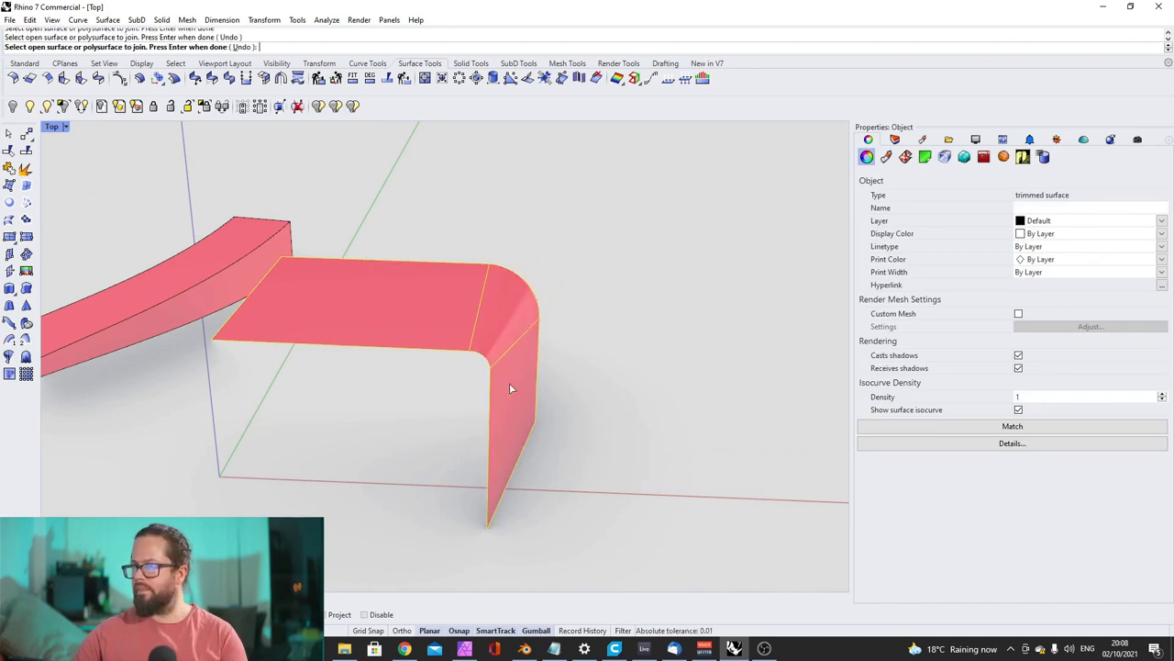
key("Return")
right_click_drag(511, 388, 421, 363)
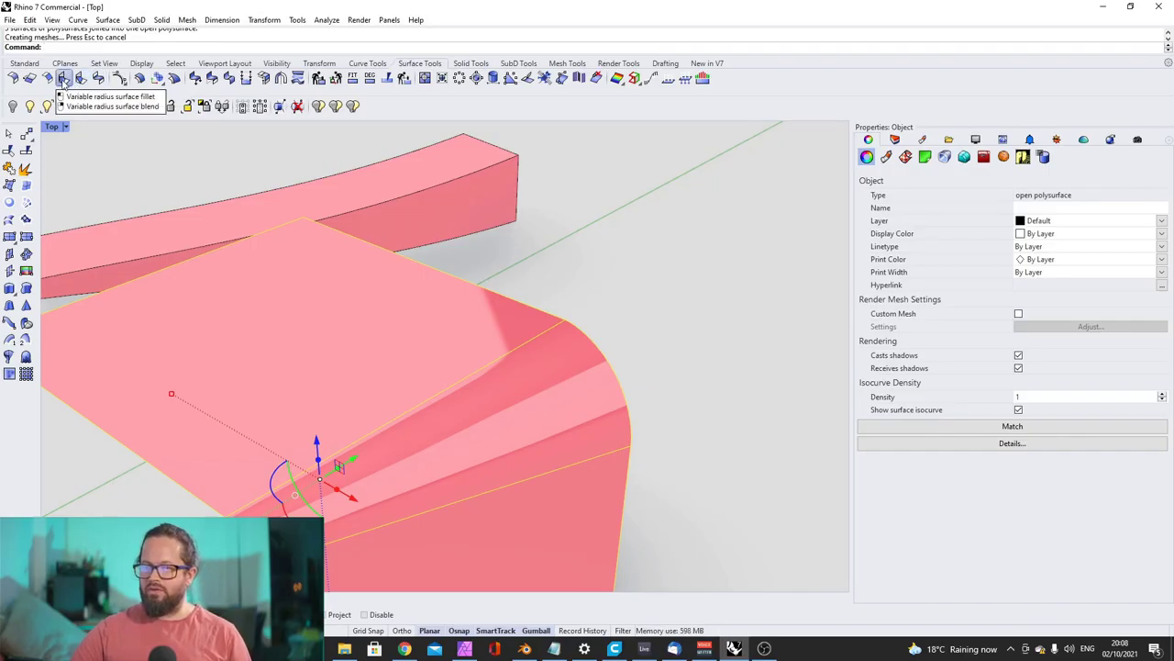
Undo the join, deletions, split and variable radius fillet to restore the two intersecting planes
left_click(62, 79)
scroll(385, 292, "down", 3)
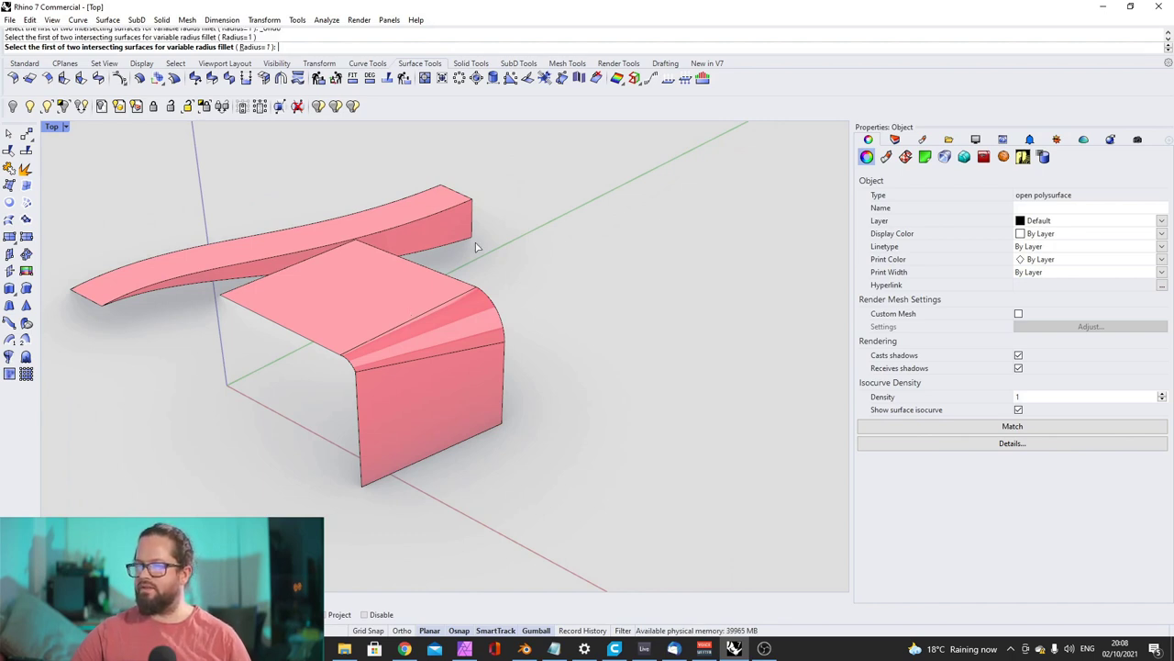
key("Escape")
key("ctrl+z")
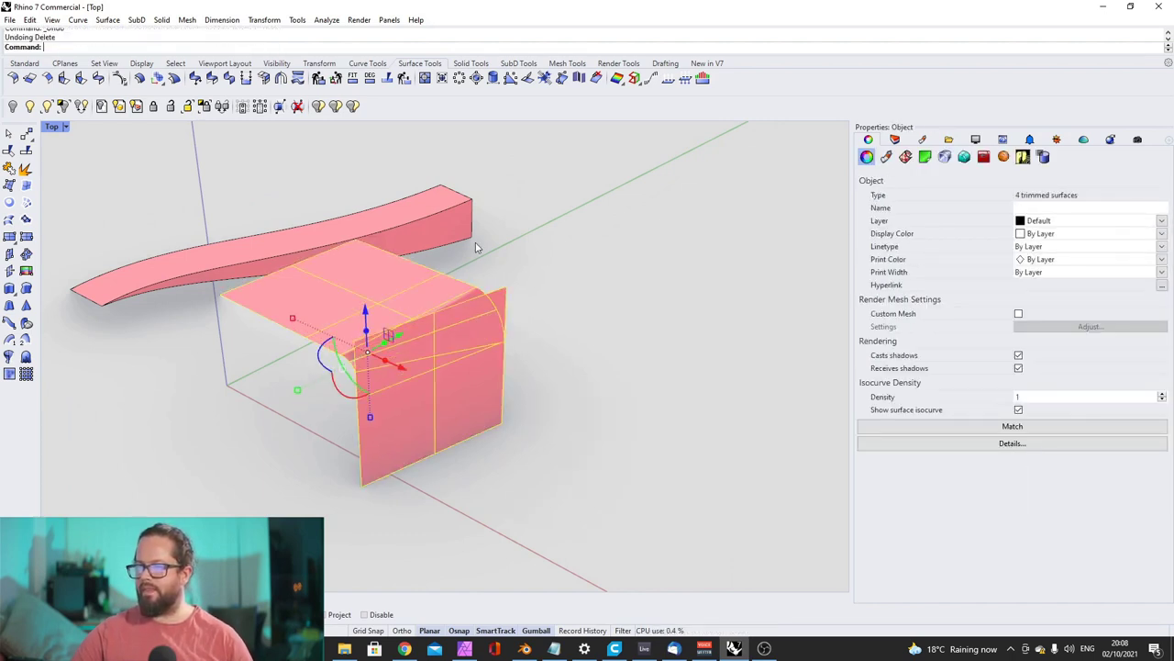
key("ctrl+z")
right_click_drag(475, 242, 511, 312)
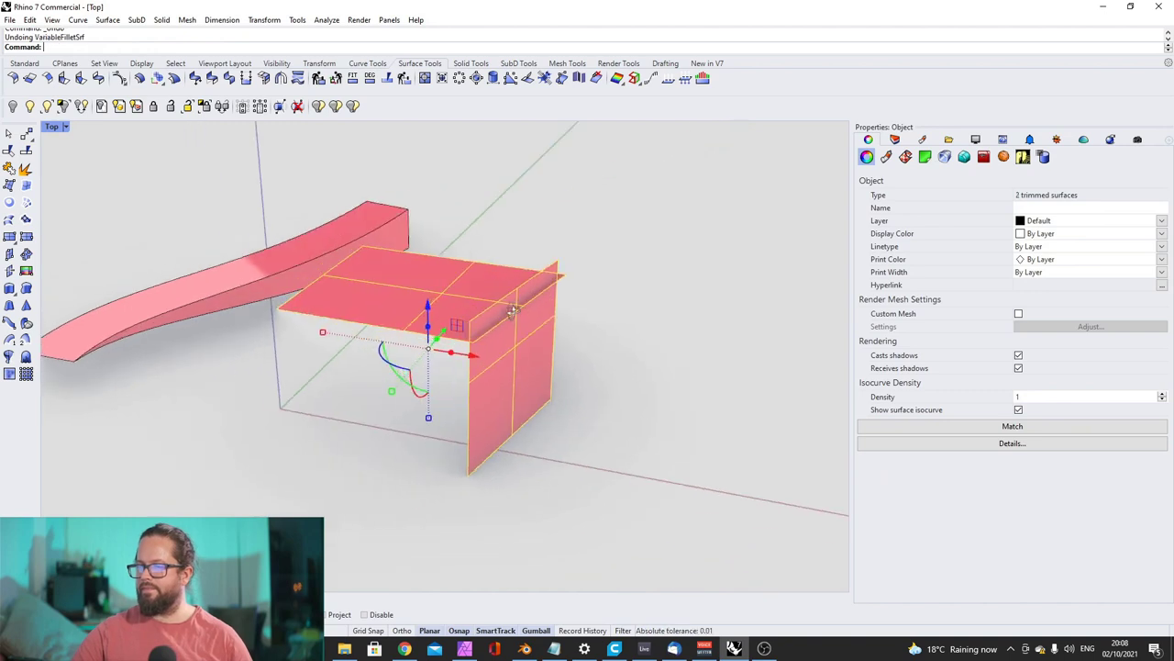
key("Escape")
Begin a variable radius fillet between the two planes, setting the radius to about 3.90 at the far end and 1.34 at the near end
scroll(477, 289, "up", 5)
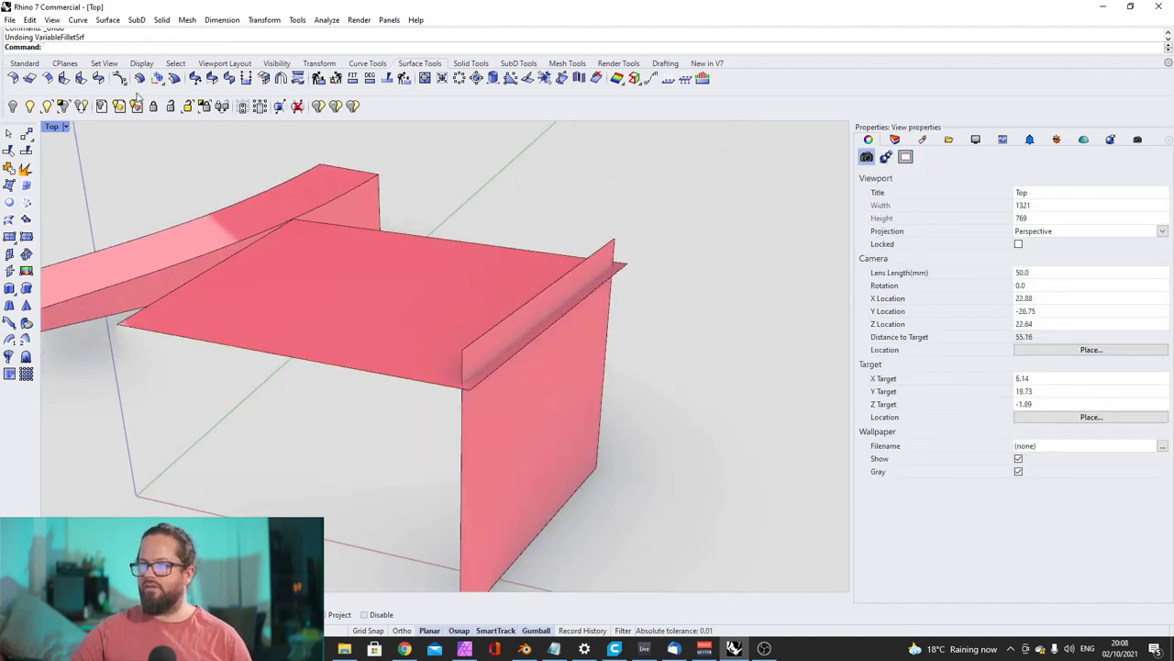
left_click(64, 78)
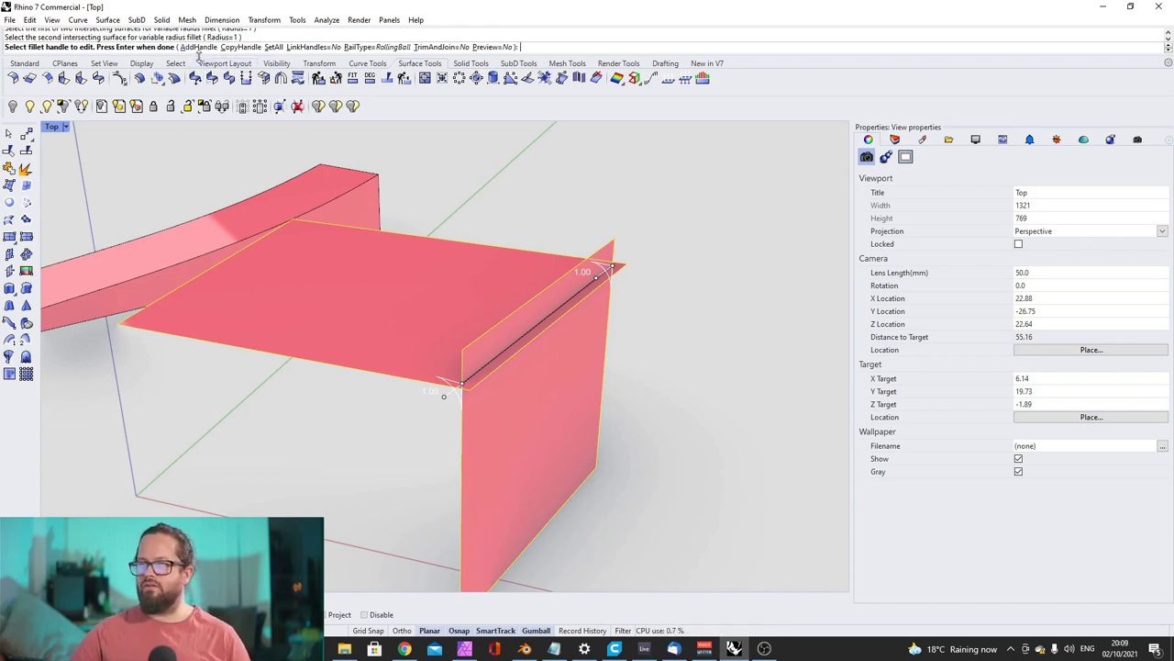
right_click_drag(552, 288, 538, 317)
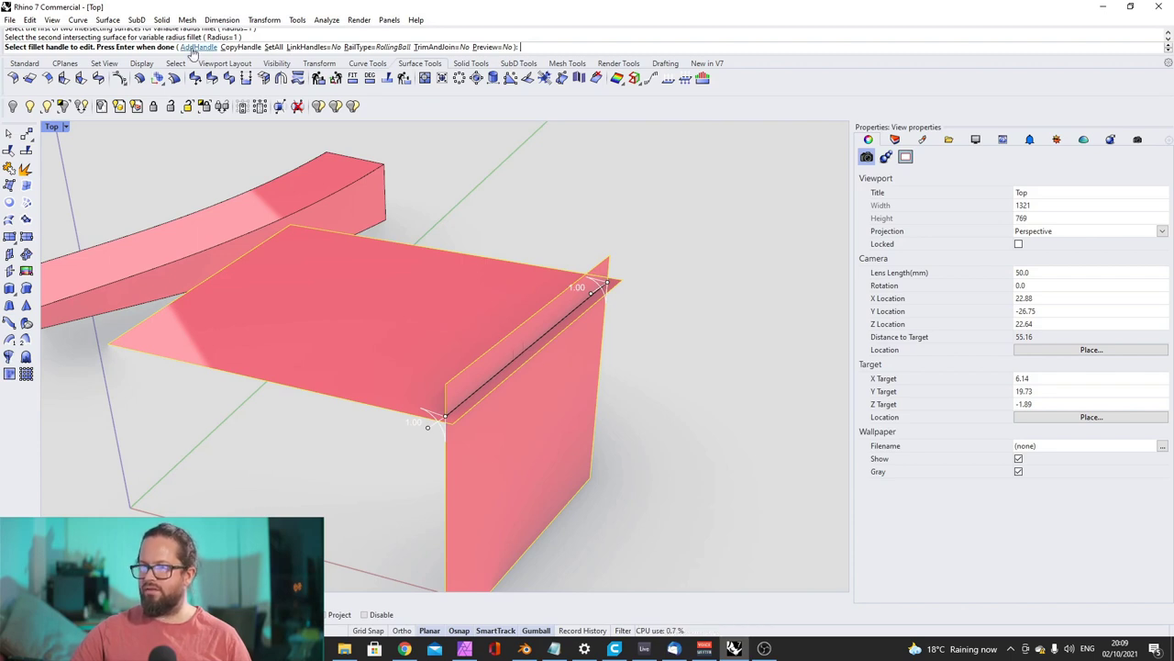
left_click(592, 293)
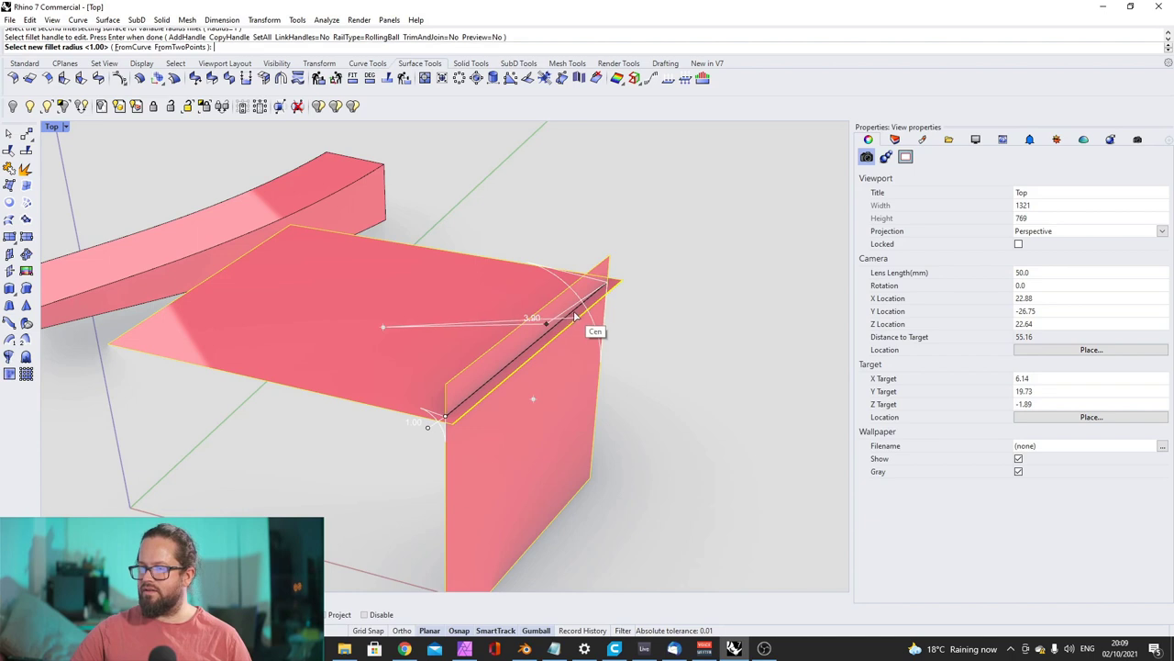
left_click(571, 317)
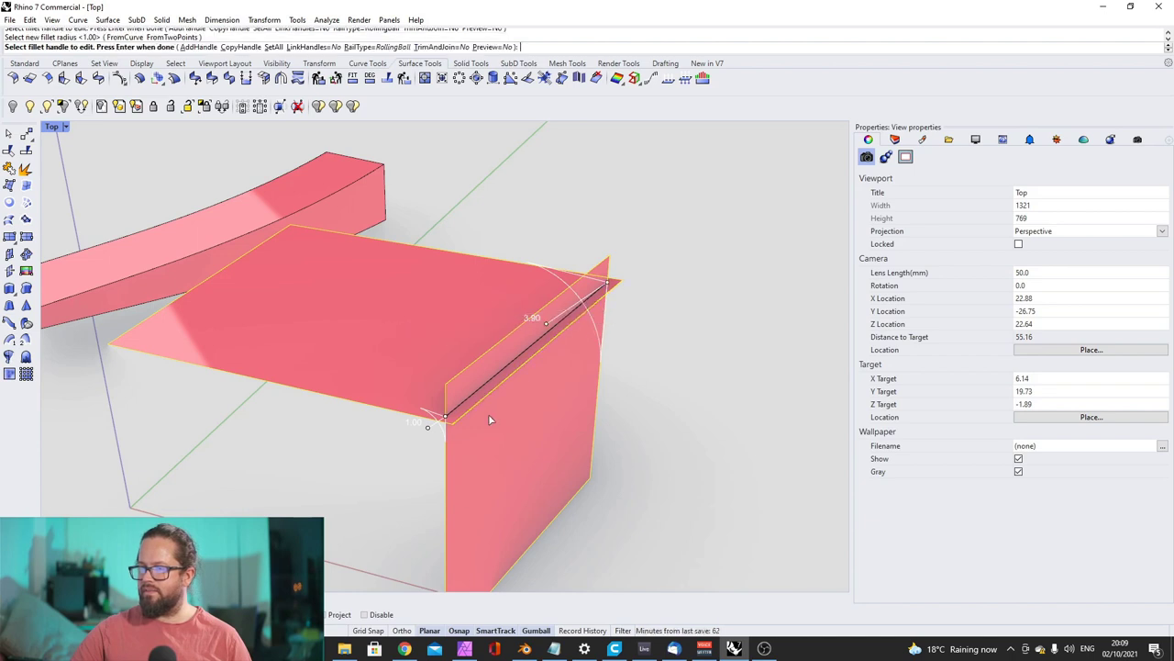
left_click(428, 430)
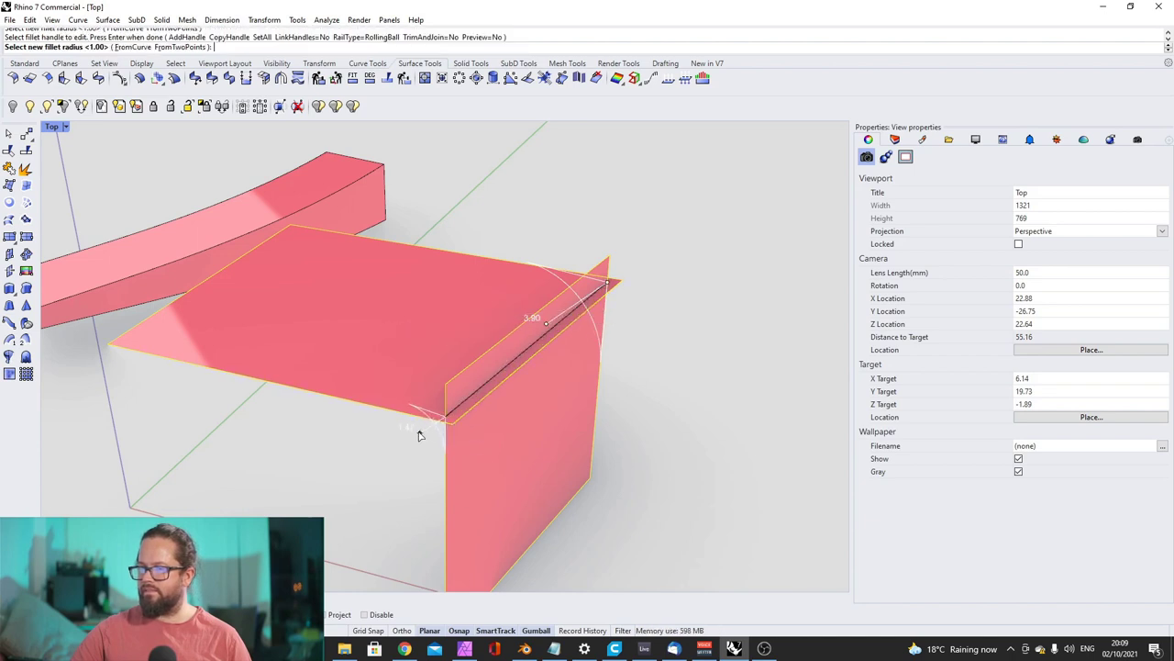
left_click(421, 435)
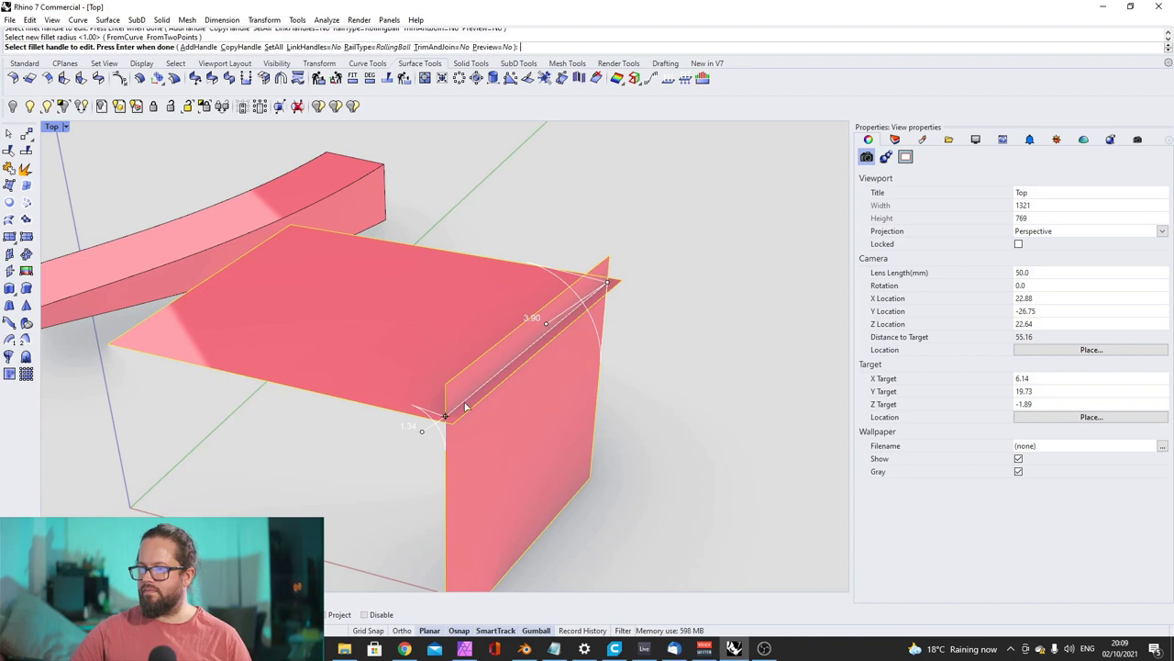
Add a fillet handle midway along the intersection and set its radius to about 0.38
left_click(193, 47)
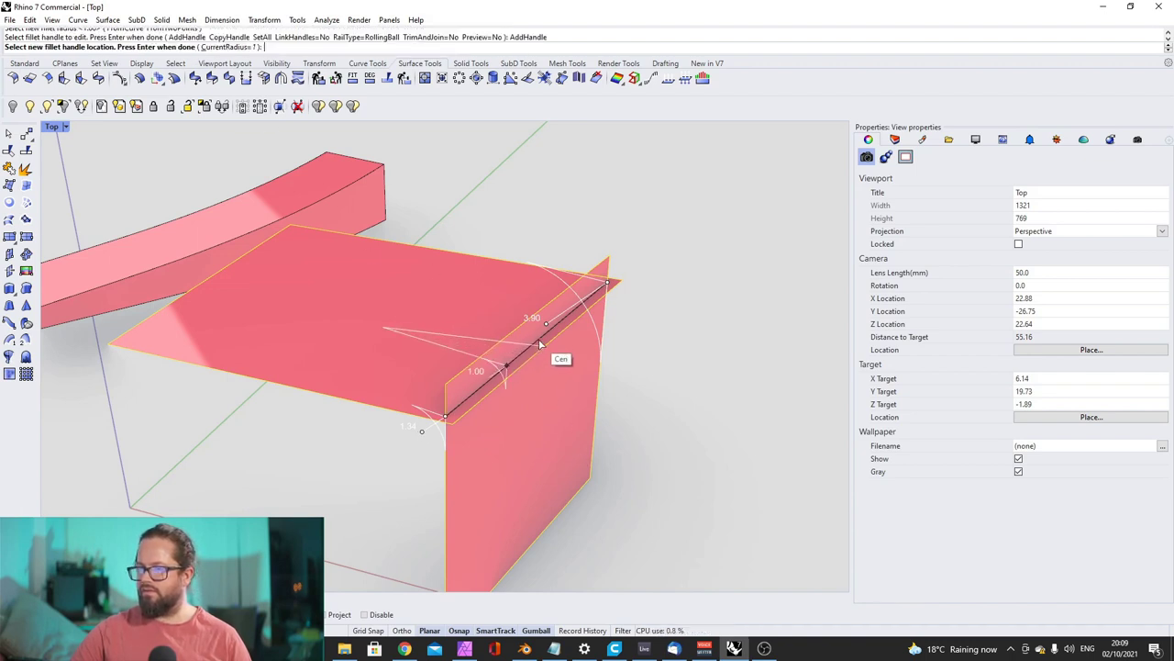
left_click(540, 340)
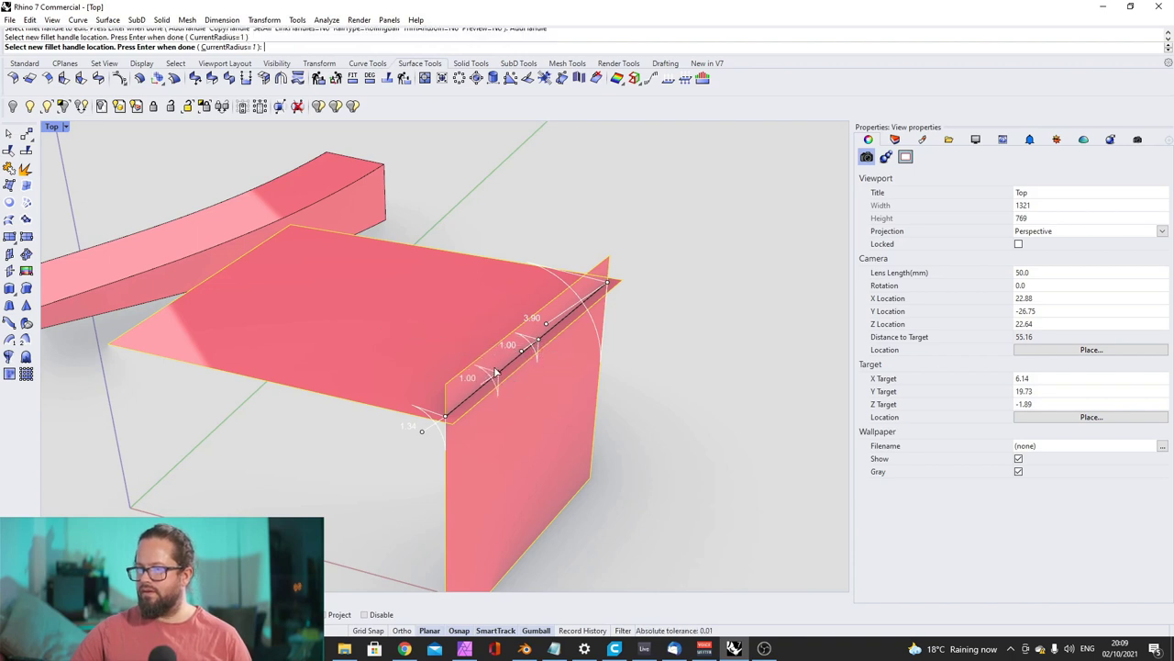
key("Return")
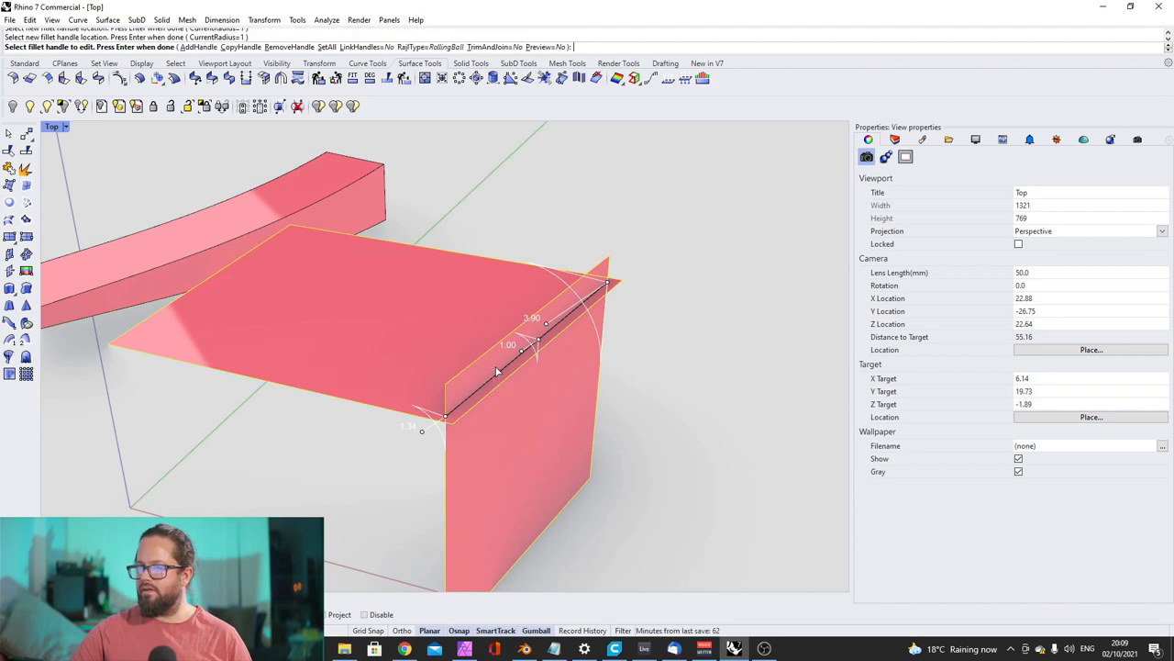
left_click(538, 341)
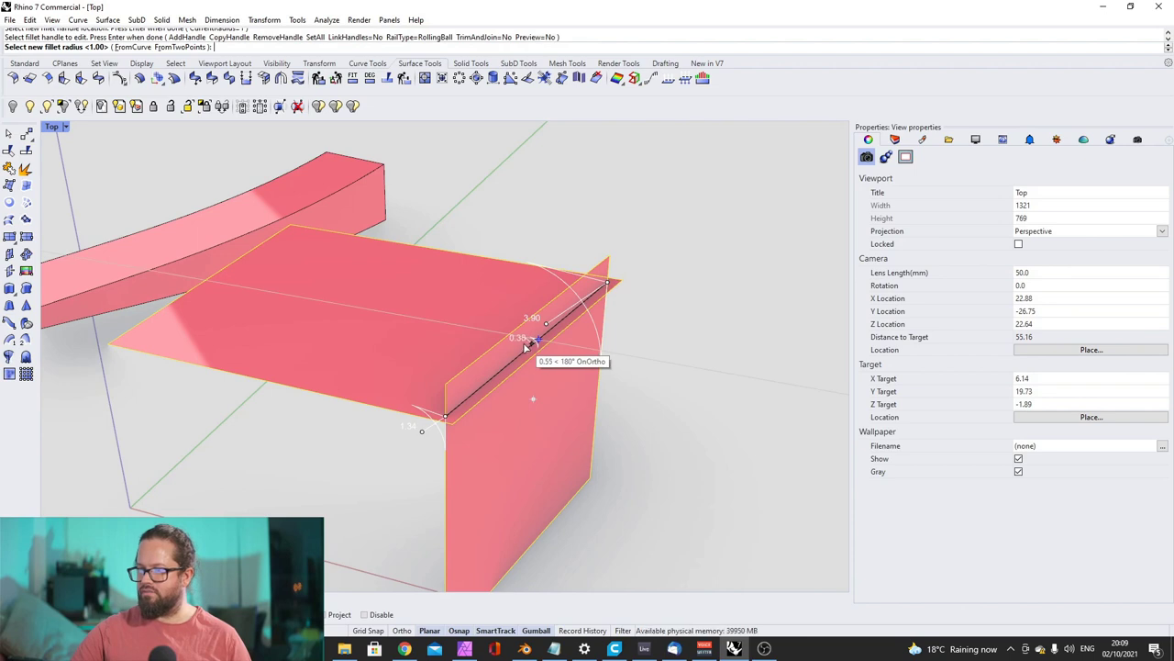
left_click(525, 341)
right_click_drag(613, 365, 642, 363)
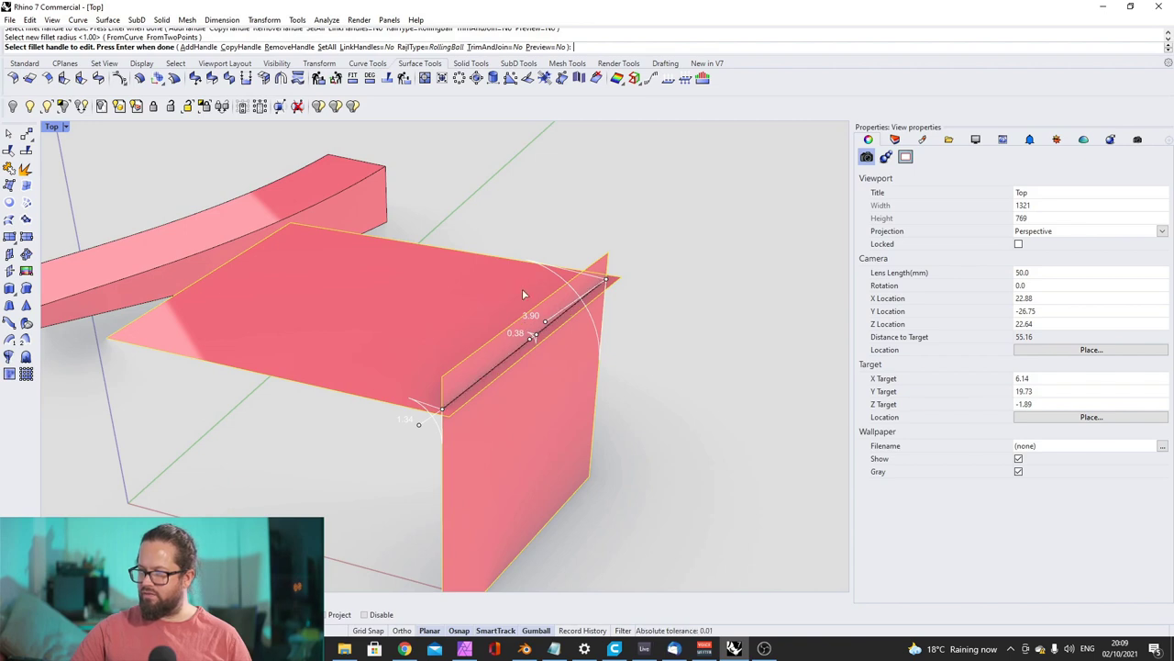
Enlarge the near-end radius, generate the variable radius fillet and undo it
left_click(419, 423)
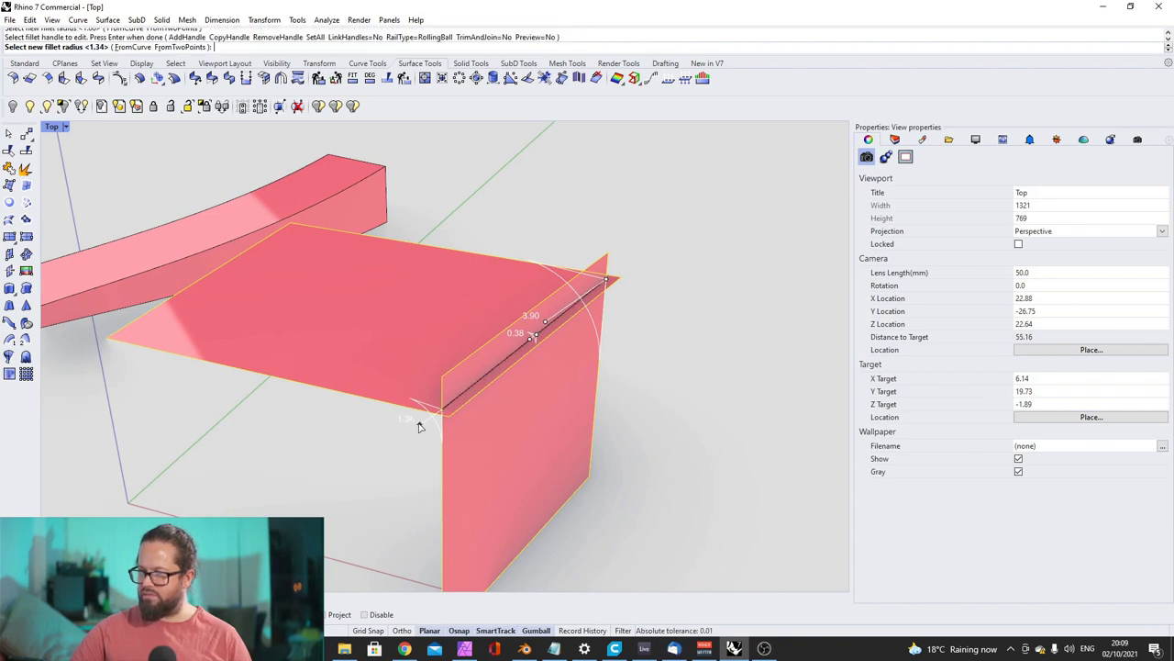
left_click(399, 440)
key("Return")
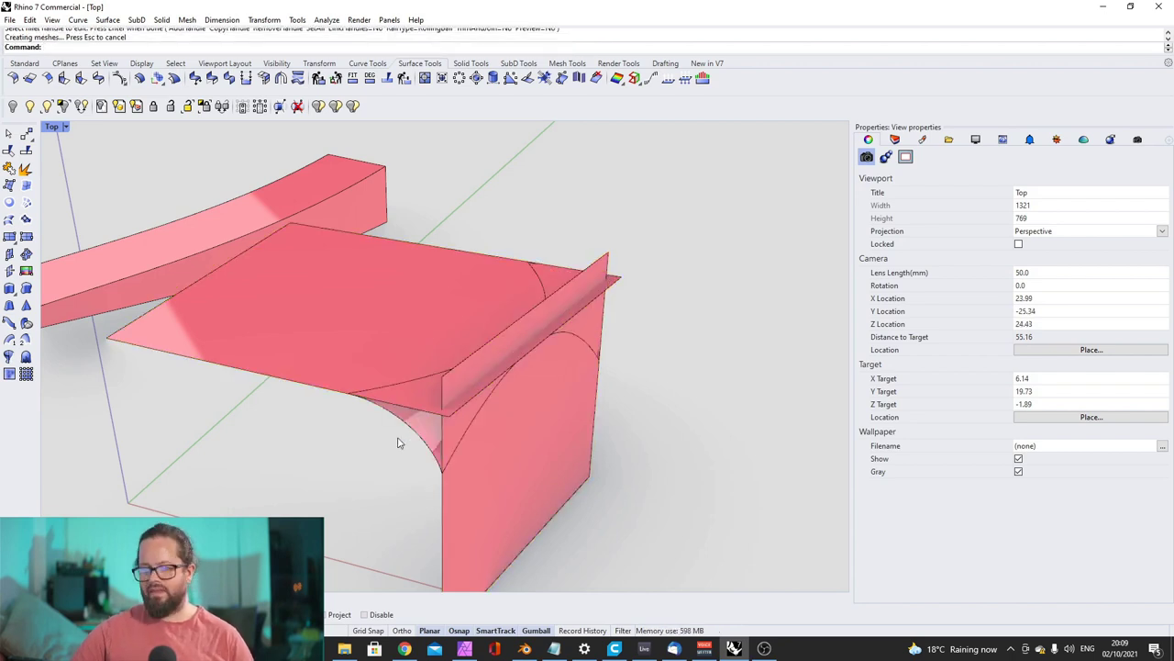
key("ctrl+z")
Start another variable radius fillet between the two planes, with radii of about 2.83 at the far end and 2.97 at the near end
key("Return")
left_click(454, 284)
left_click(564, 451)
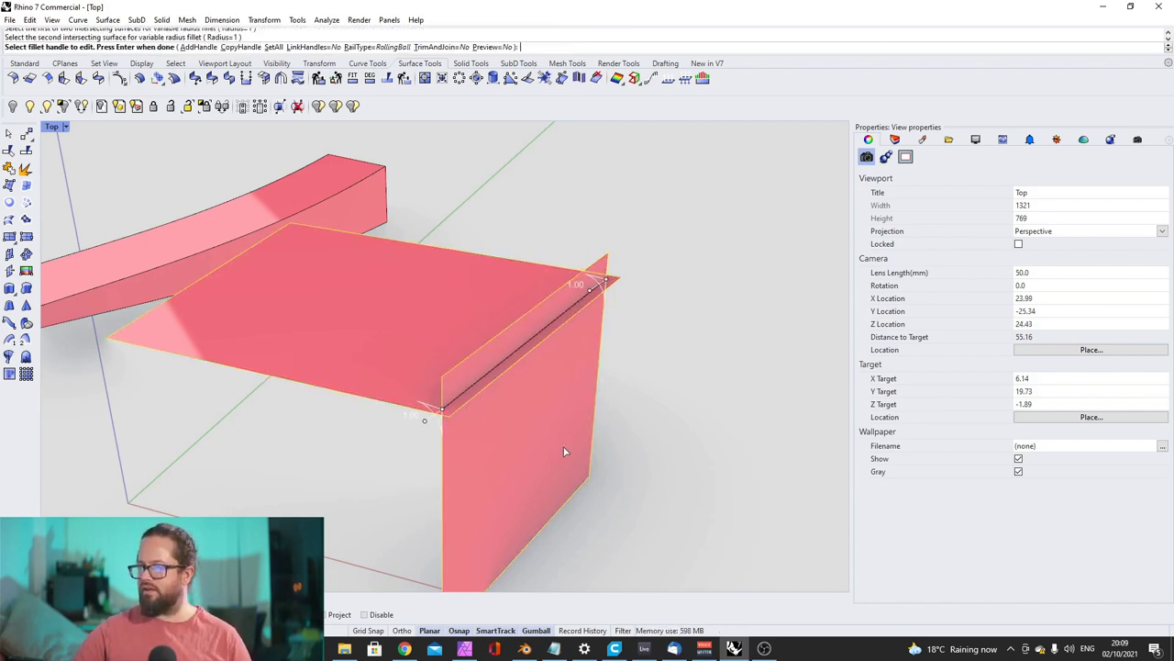
left_click(590, 290)
left_click(561, 307)
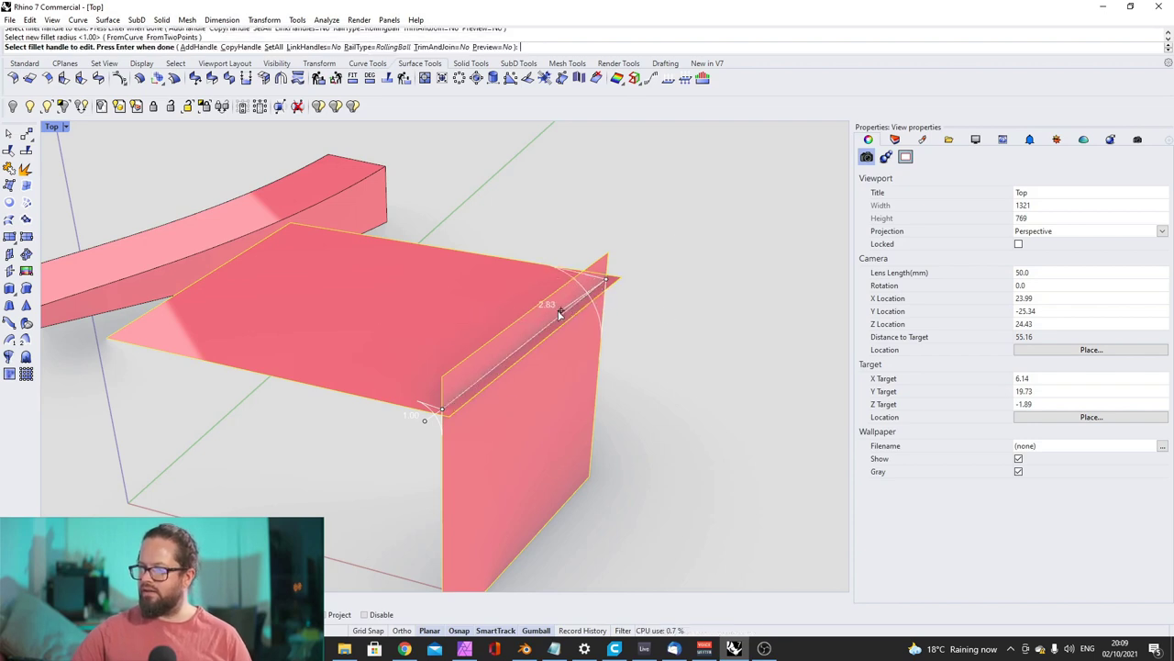
left_click(424, 423)
left_click(392, 442)
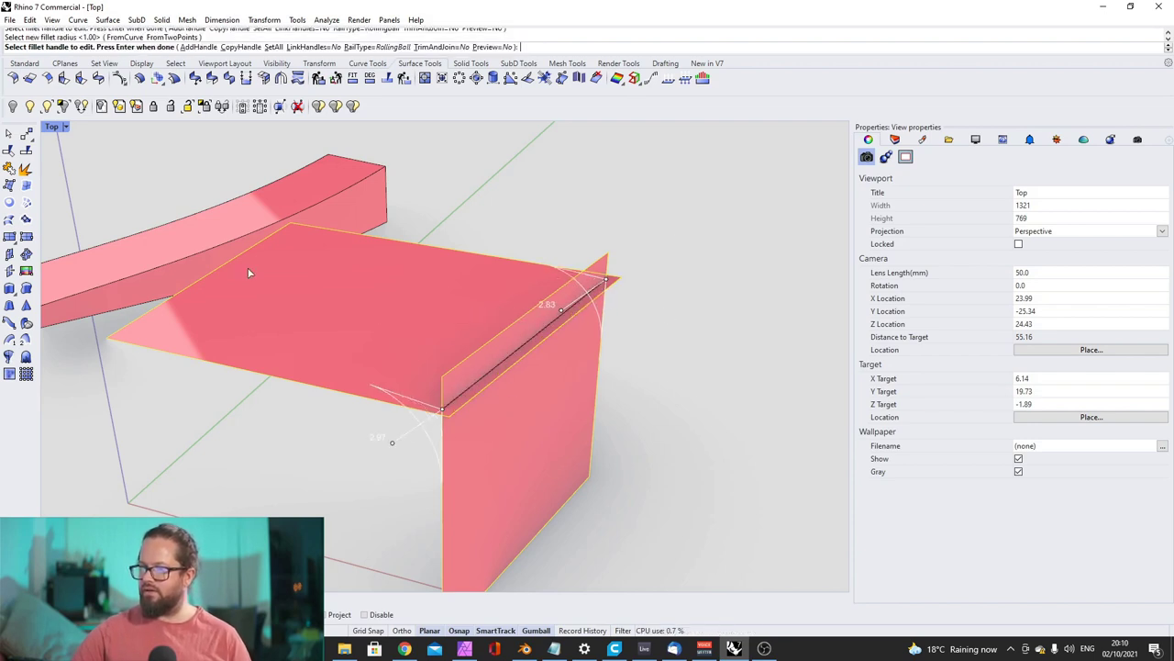
Add a fillet handle midway along the planes' intersection and set its radius to about 0.32
left_click(191, 48)
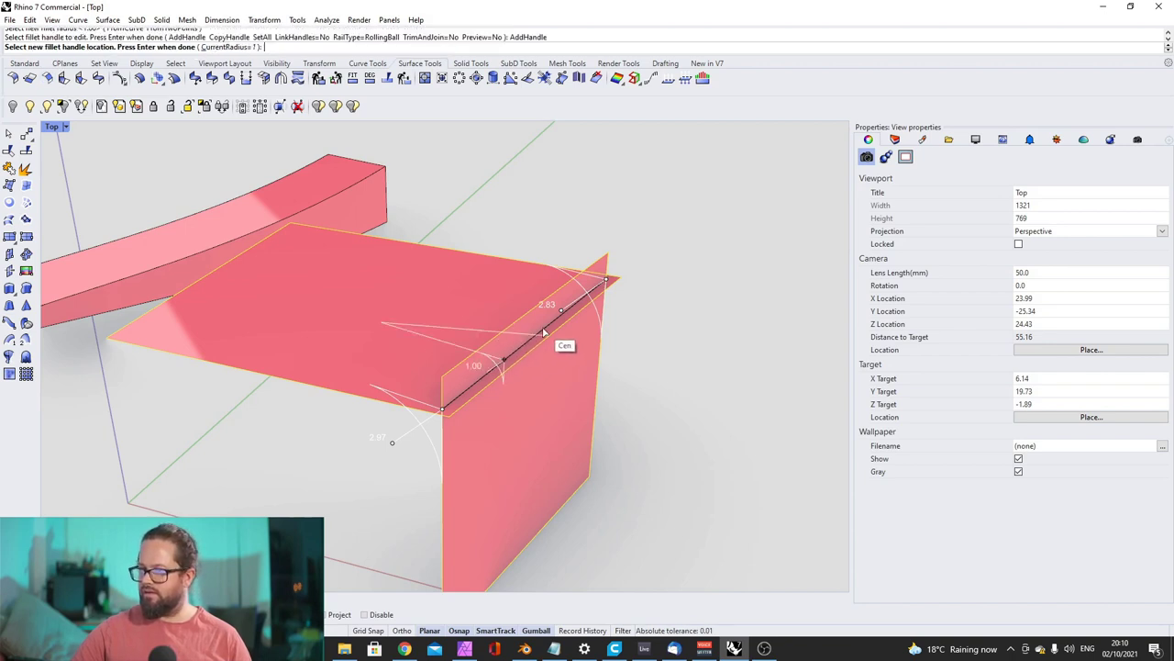
left_click(541, 335)
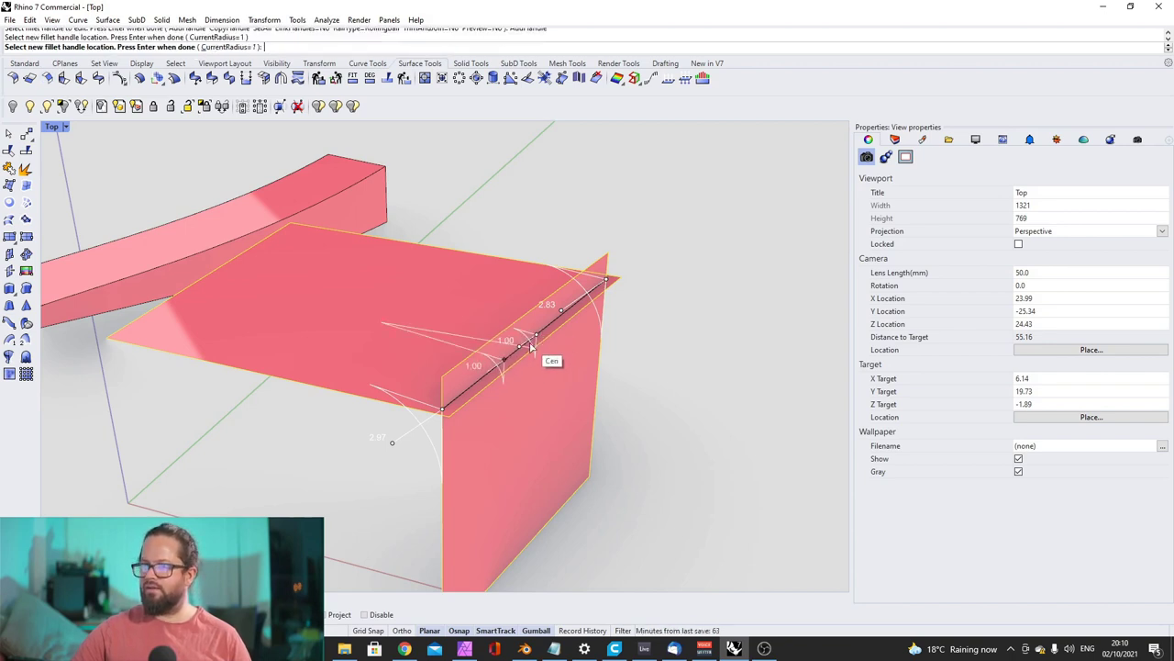
left_click(516, 349)
left_click(519, 342)
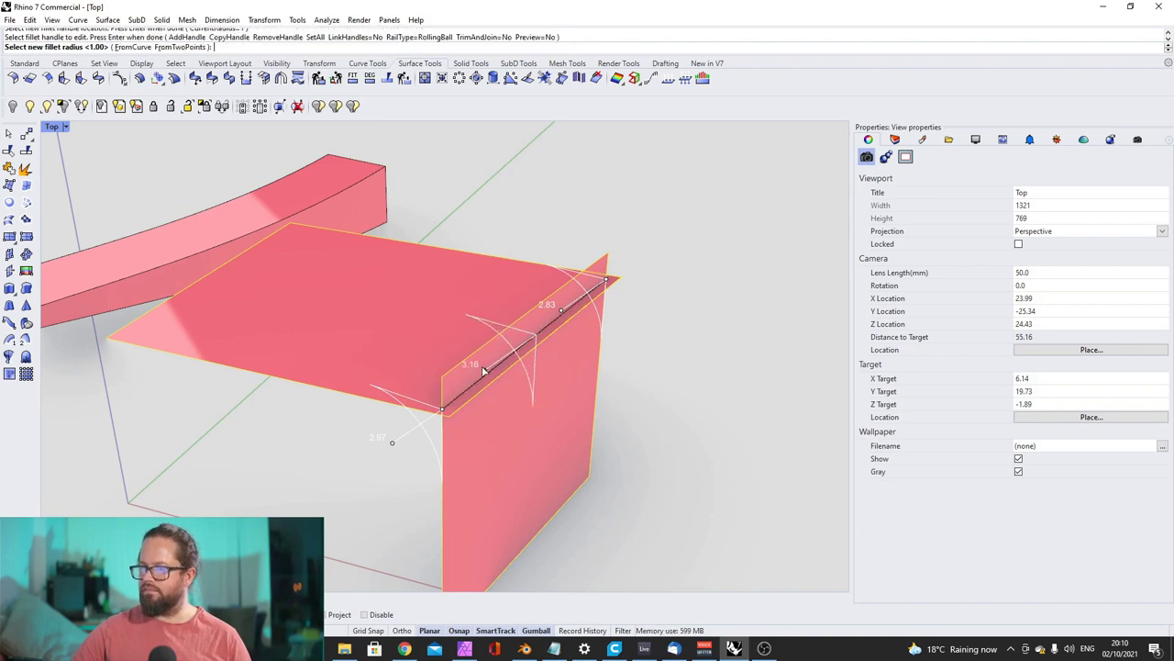
left_click(549, 338)
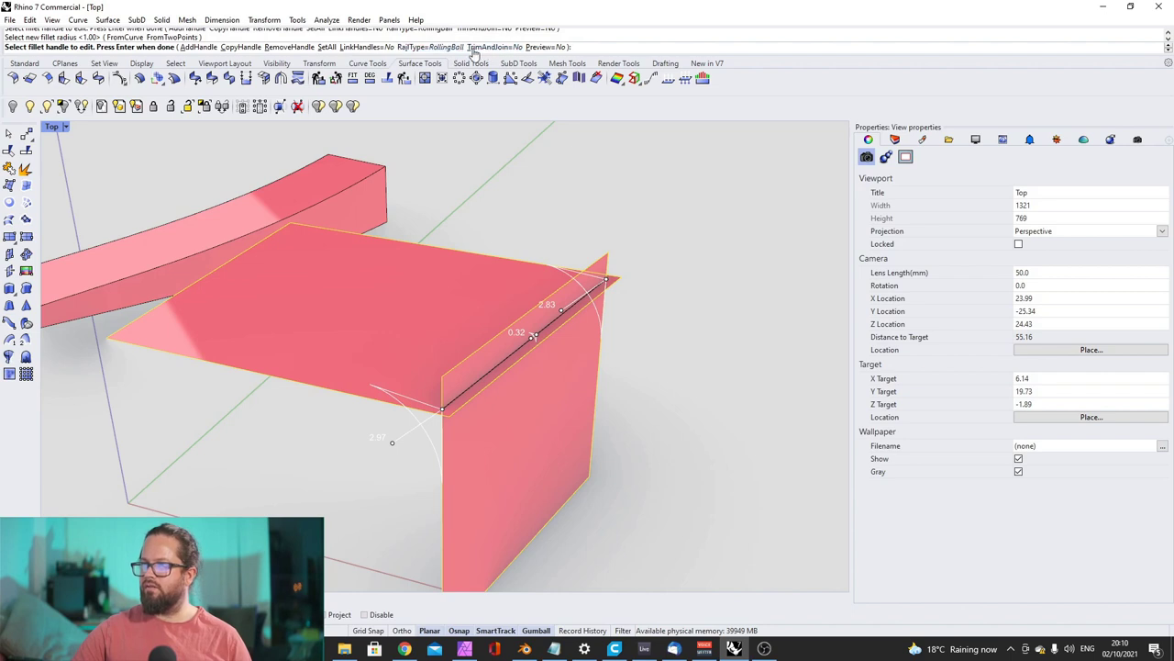
Turn on TrimAndJoin and generate the variable radius fillet between the two planes
left_click(487, 47)
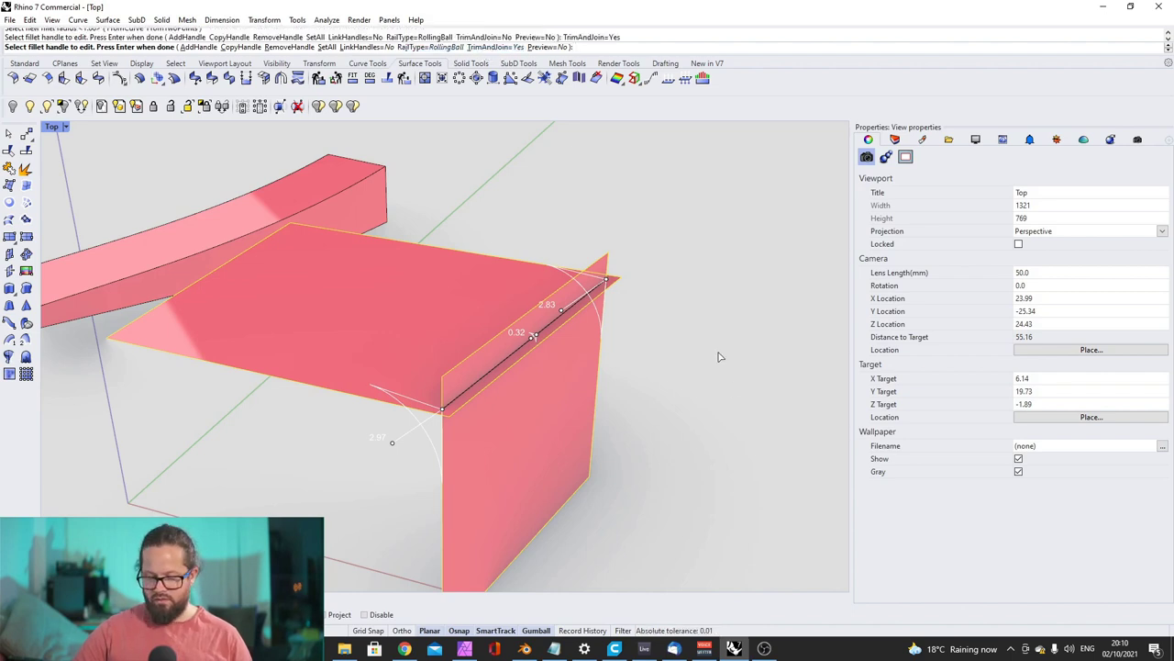
key("Return")
right_click_drag(697, 325, 397, 284)
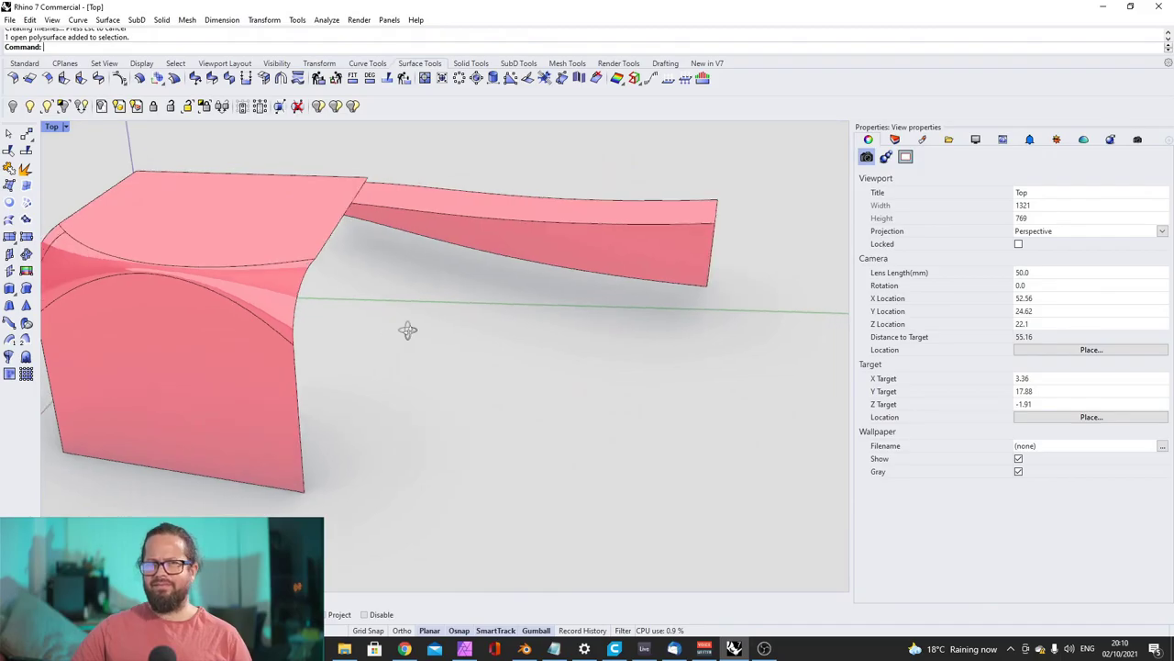
Examine the trimmed and joined fillet surface from several angles, up close and as a whole
right_click_drag(407, 330, 534, 307)
scroll(538, 341, "down", 6)
scroll(540, 338, "up", 4)
scroll(568, 252, "up", 8)
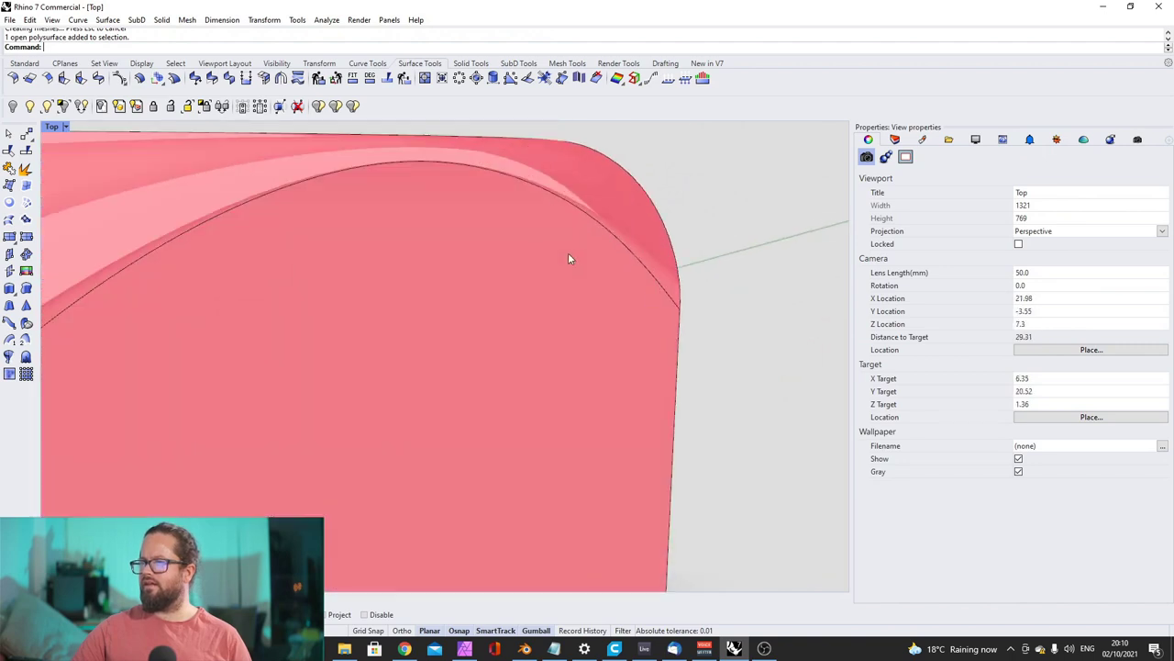
scroll(568, 253, "down", 6)
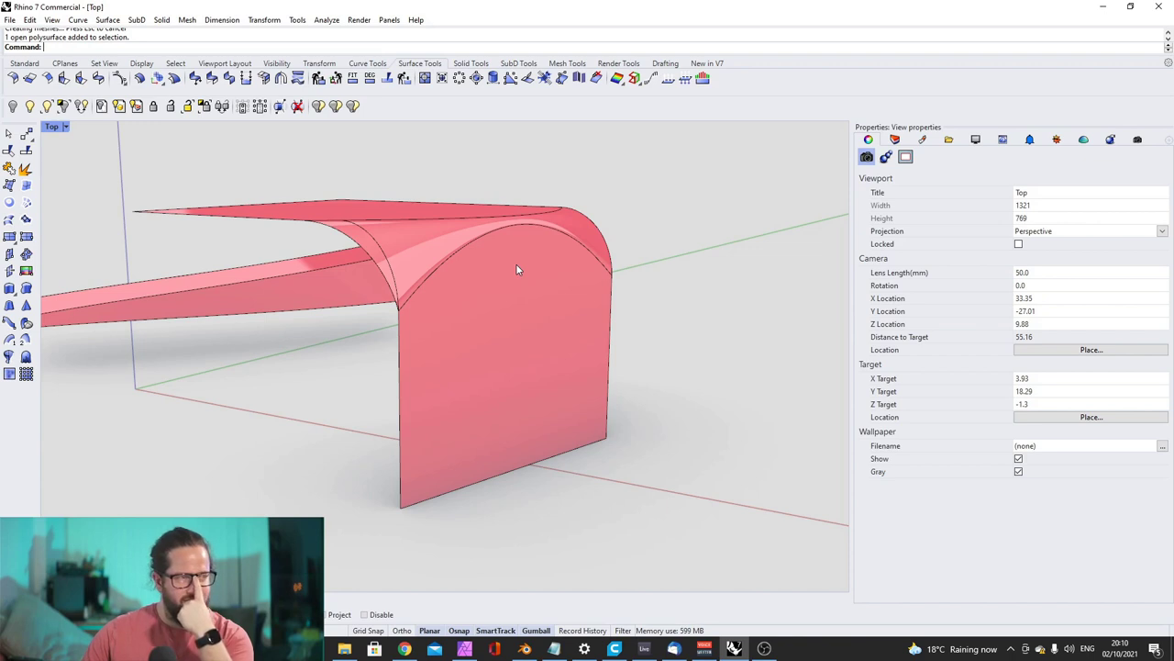
scroll(488, 249, "down", 8)
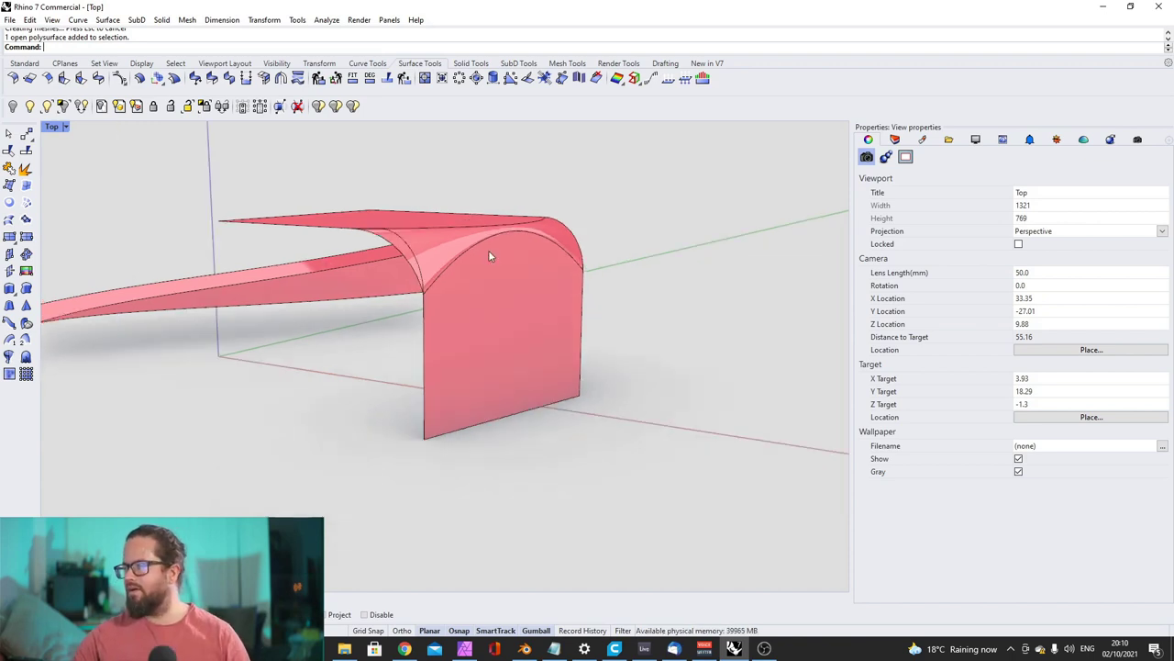
right_click_drag(465, 284, 587, 279)
scroll(504, 229, "up", 4)
scroll(488, 306, "down", 5)
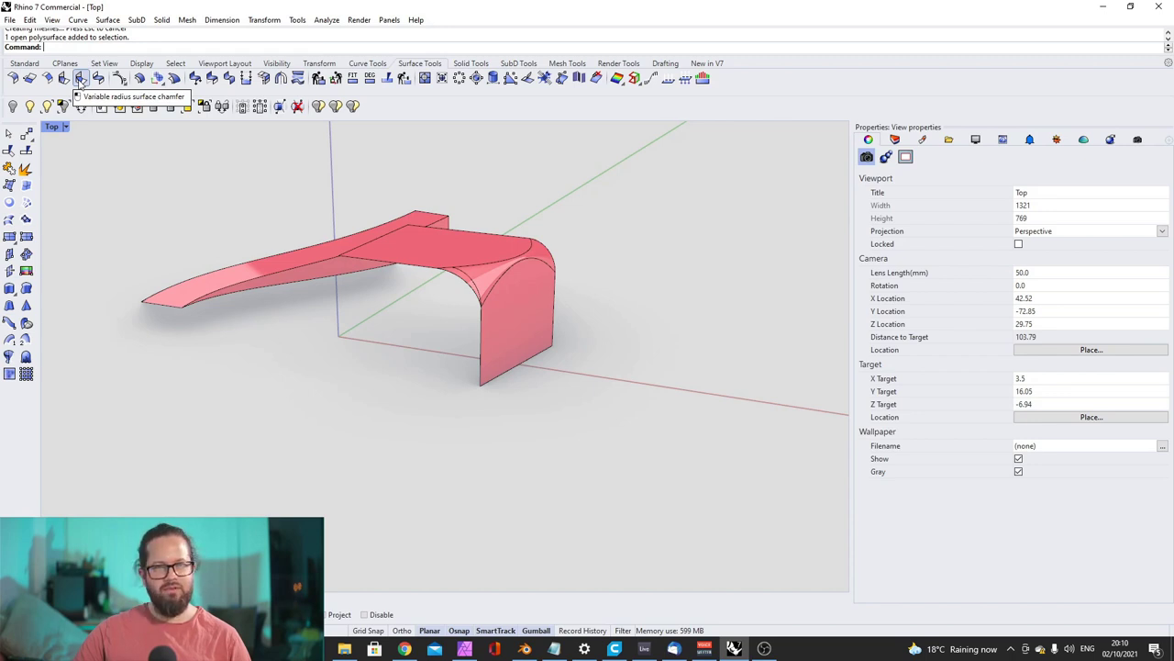
Undo the variable radius fillet and the earlier moves of the two planes, and clear the selection
left_click(534, 260)
key("ctrl+z")
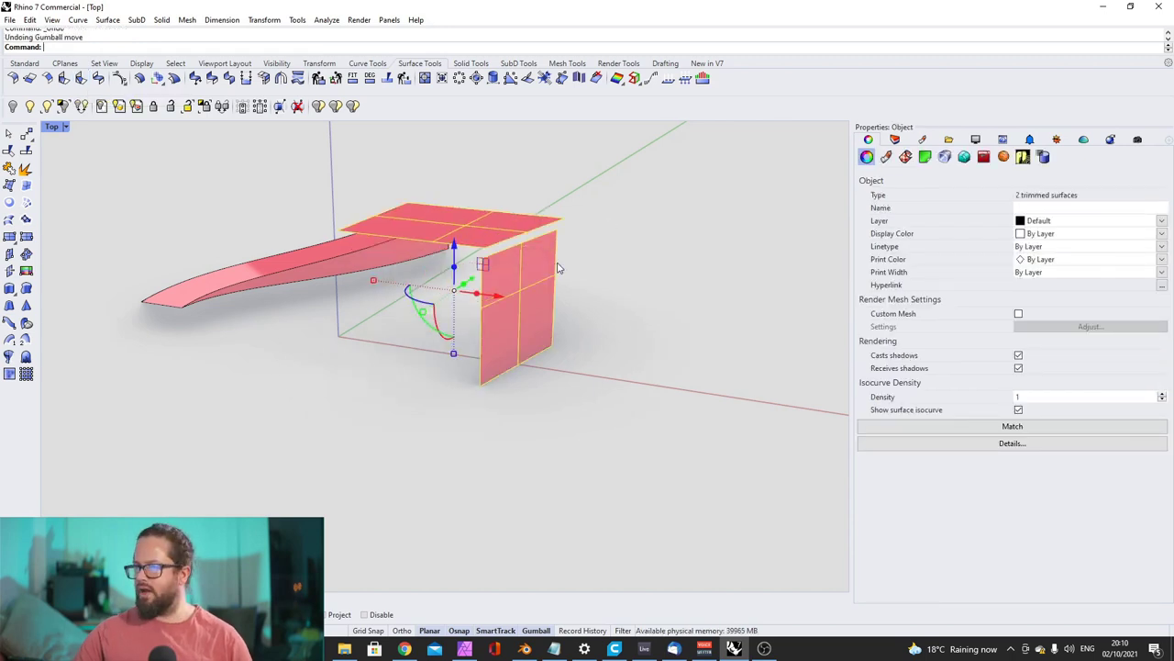
scroll(520, 237, "up", 4)
key("Escape")
Lower the horizontal plane and shift the vertical plane inward so that the two surfaces intersect
right_click_drag(493, 236, 542, 226)
left_click(542, 226)
left_click_drag(456, 180, 453, 209)
left_click(569, 299)
left_click_drag(618, 344, 596, 341)
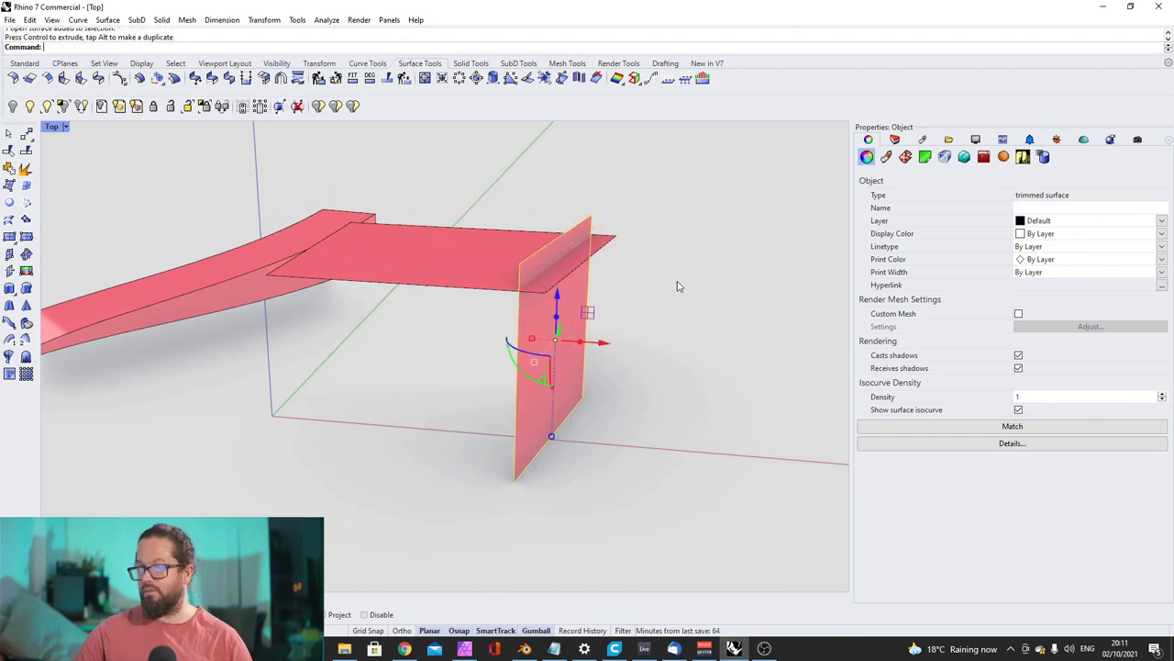
Start a variable radius surface blend between the two intersecting planes with TrimAndJoin set to Yes
left_click(81, 78)
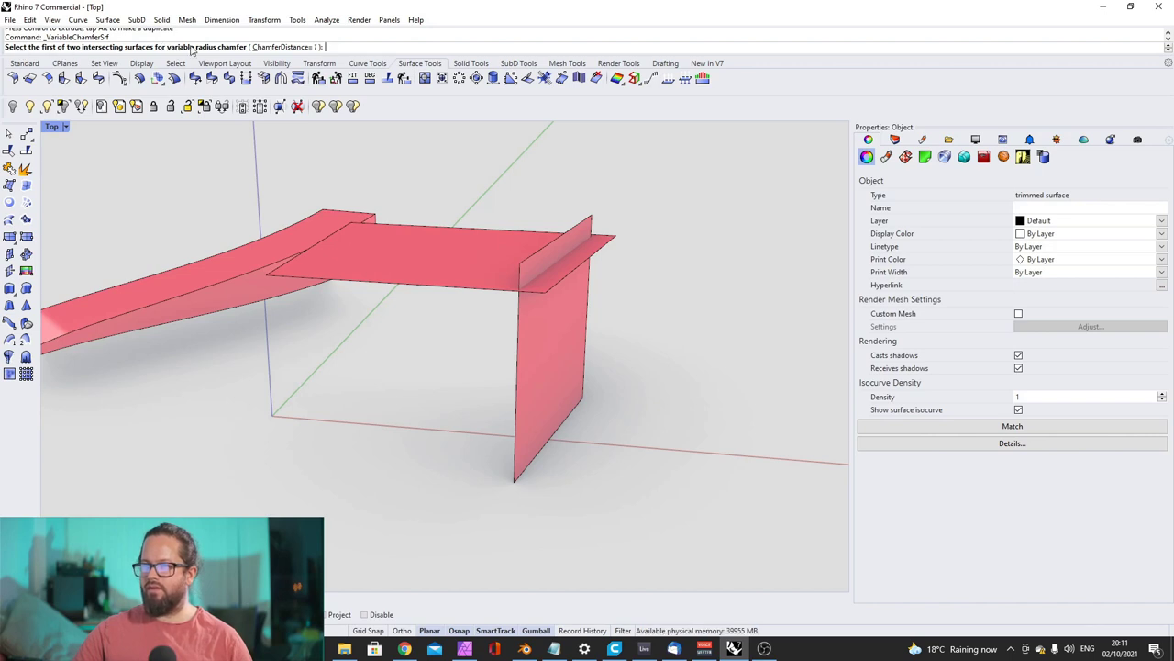
key("Escape")
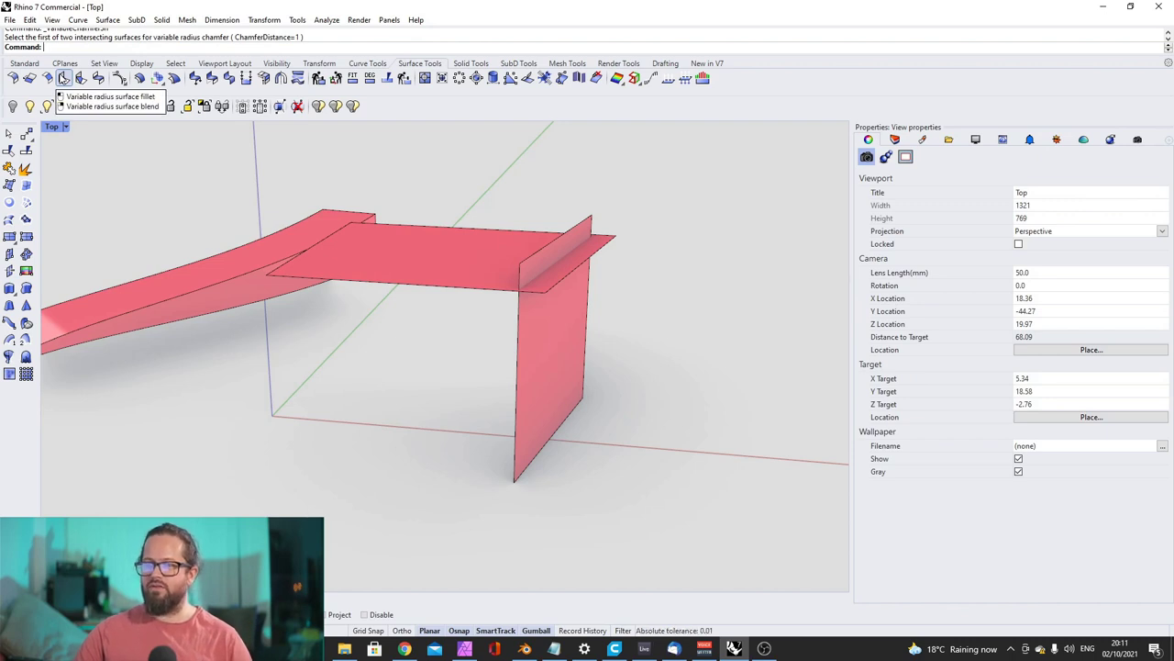
right_click(63, 78)
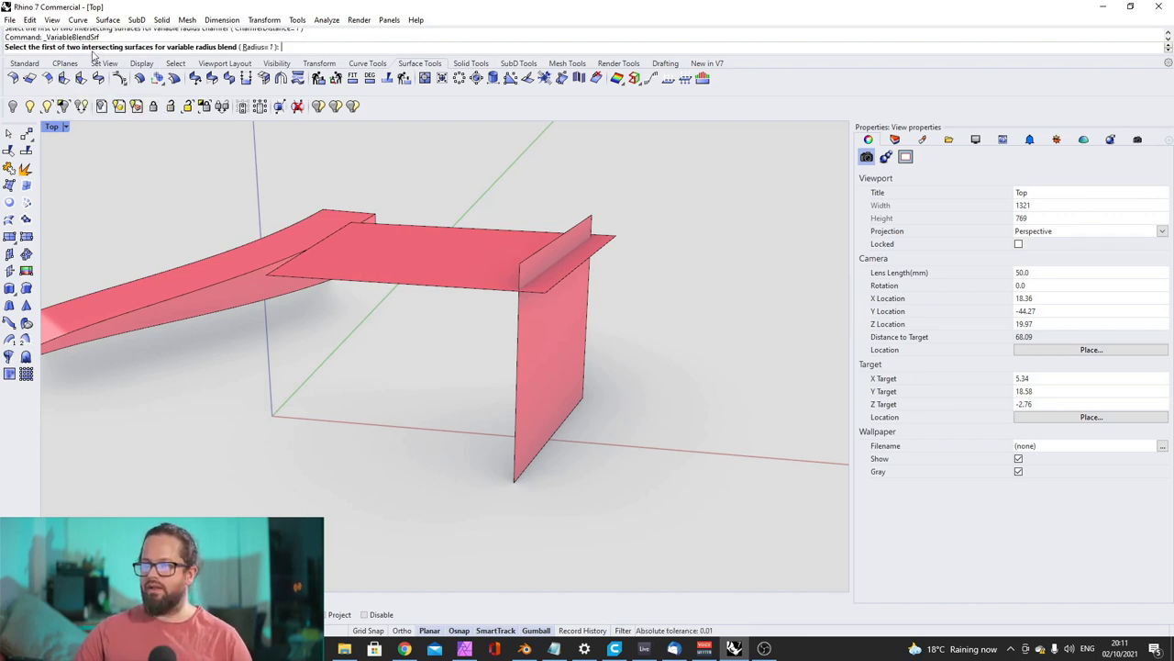
left_click(478, 254)
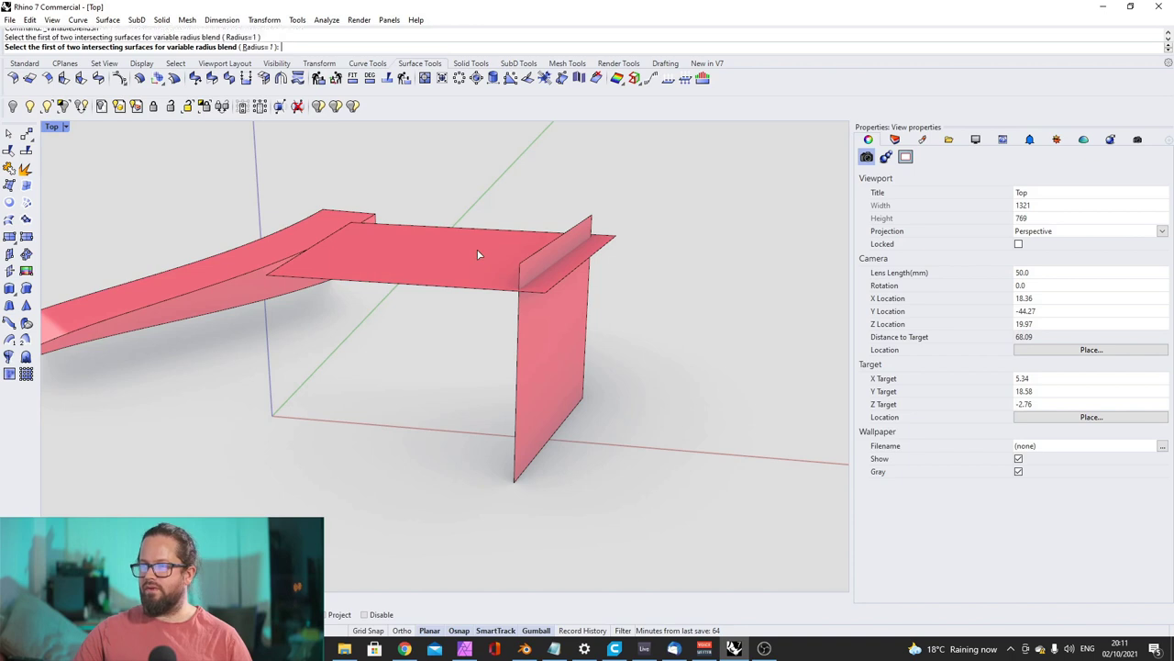
left_click(536, 306)
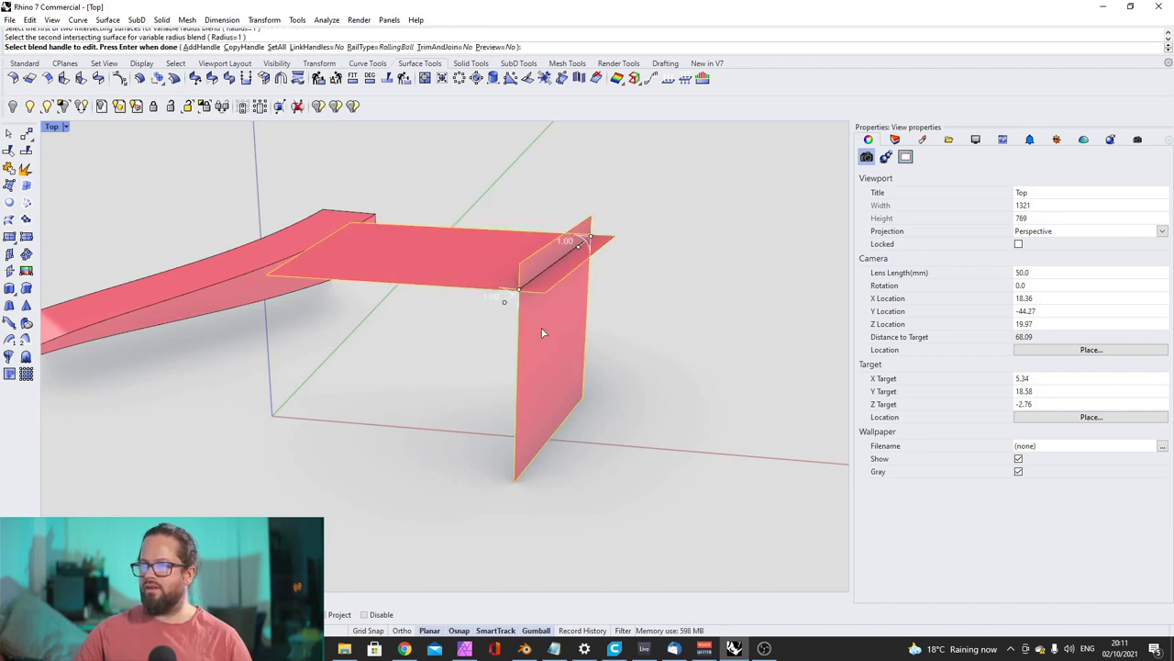
left_click(440, 47)
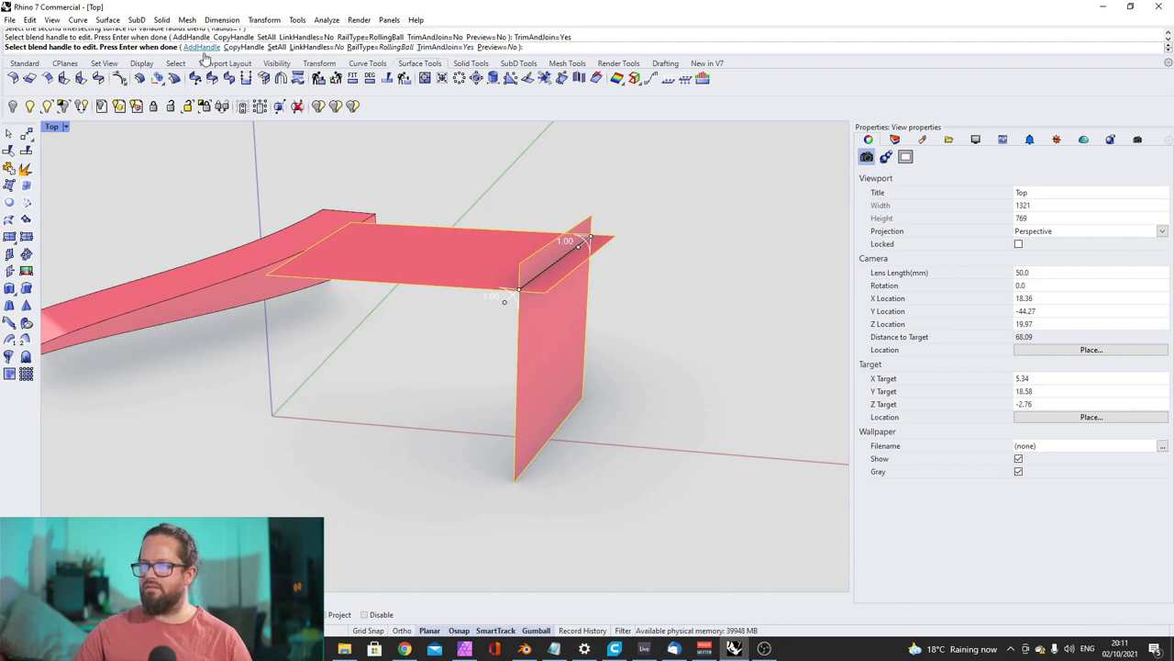
Set blend radii of about 3.08 at the near end, 1.40 at the far end and 0.73 at an added middle handle, generate the blend and undo it
left_click(505, 305)
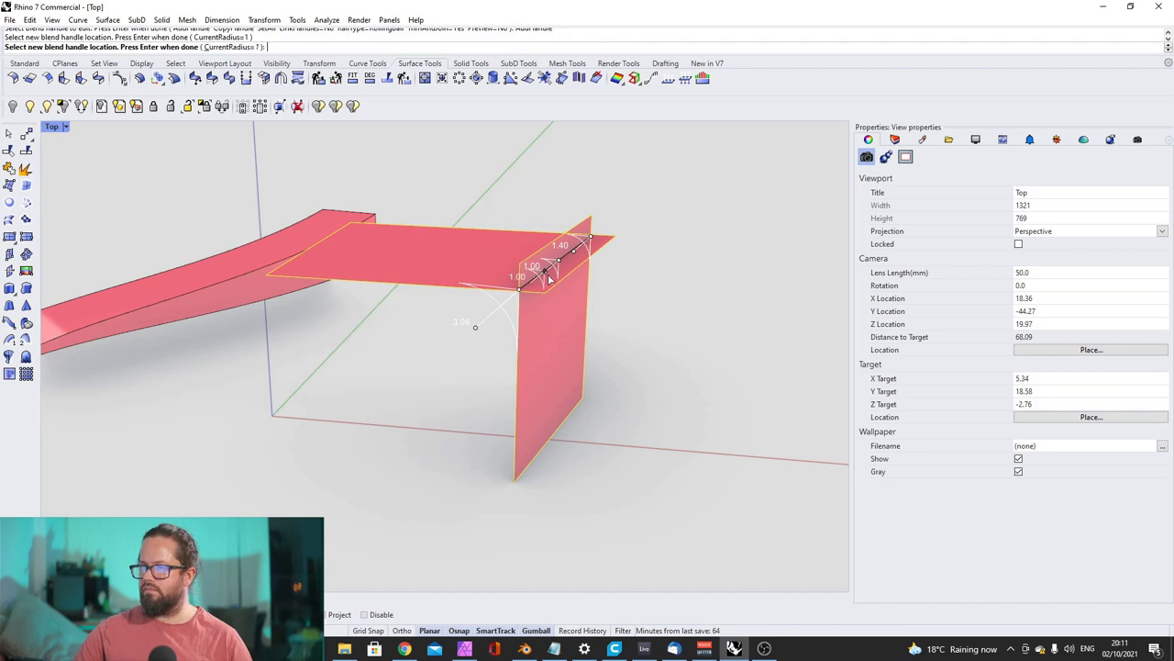
left_click(578, 268)
left_click(551, 270)
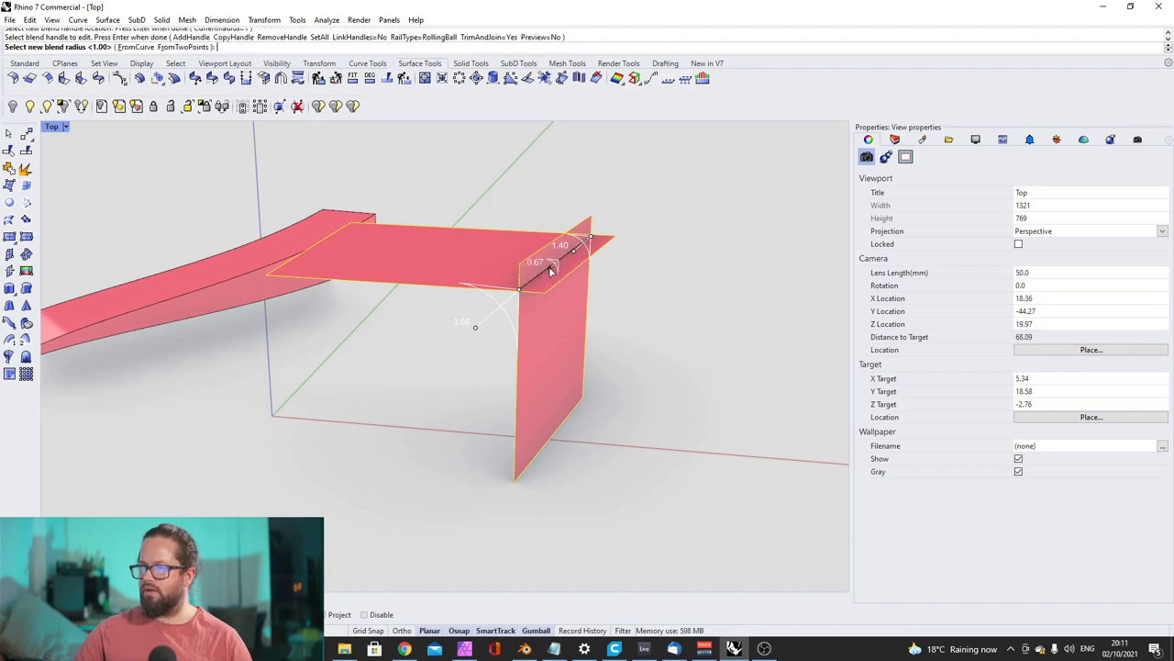
left_click(550, 271)
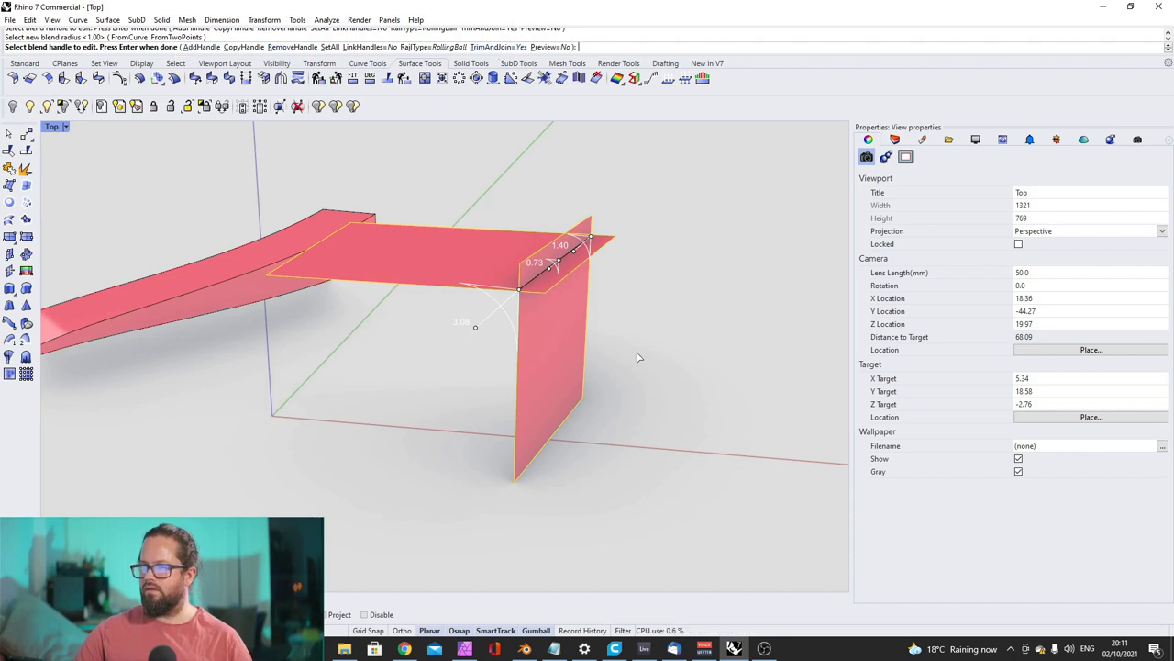
key("Return")
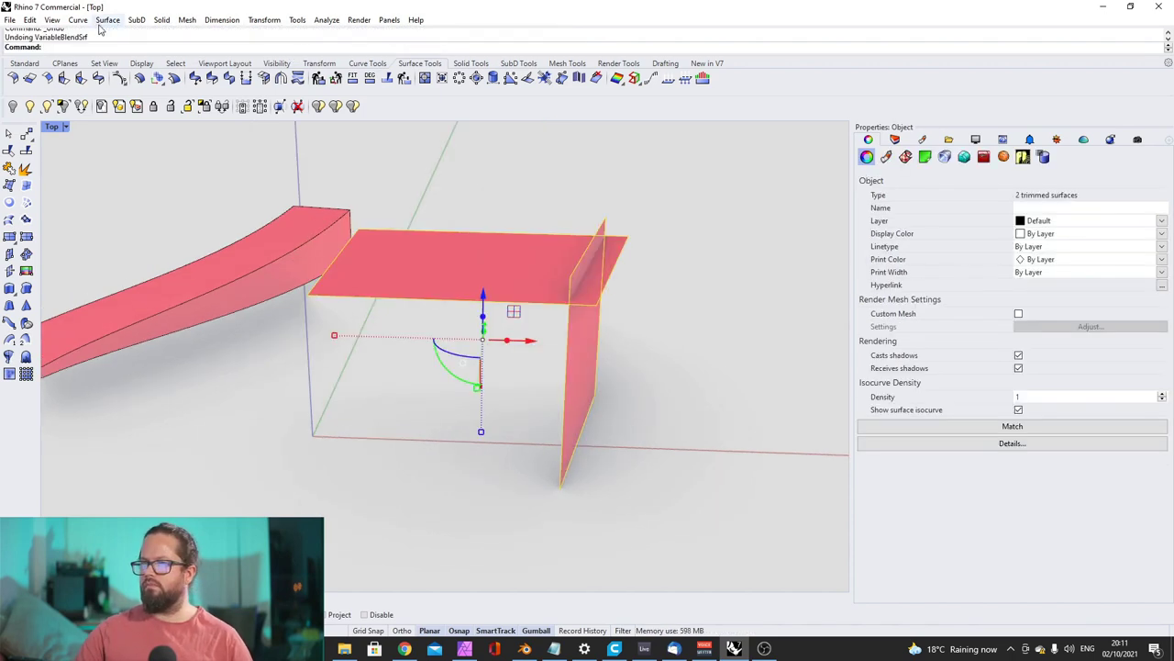
Bring up the command help and read the instructions for VariableBlendSrf and VariableFilletSrf
scroll(415, 275, "up", 10)
scroll(415, 275, "down", 12)
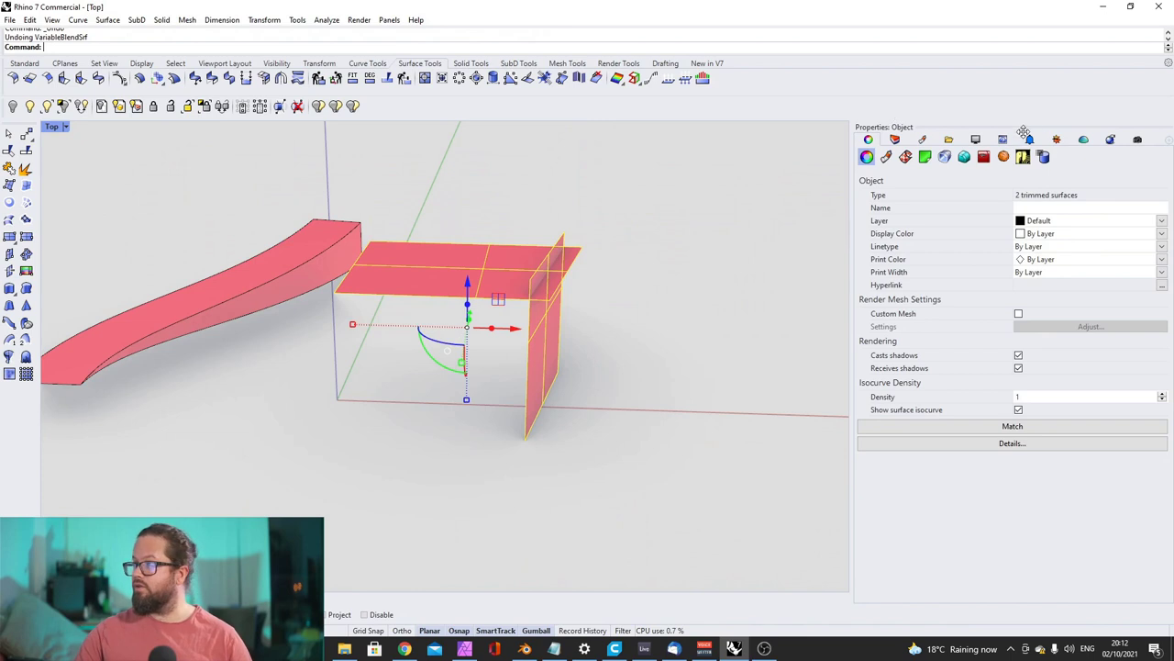
right_click(1012, 140)
left_click(1004, 140)
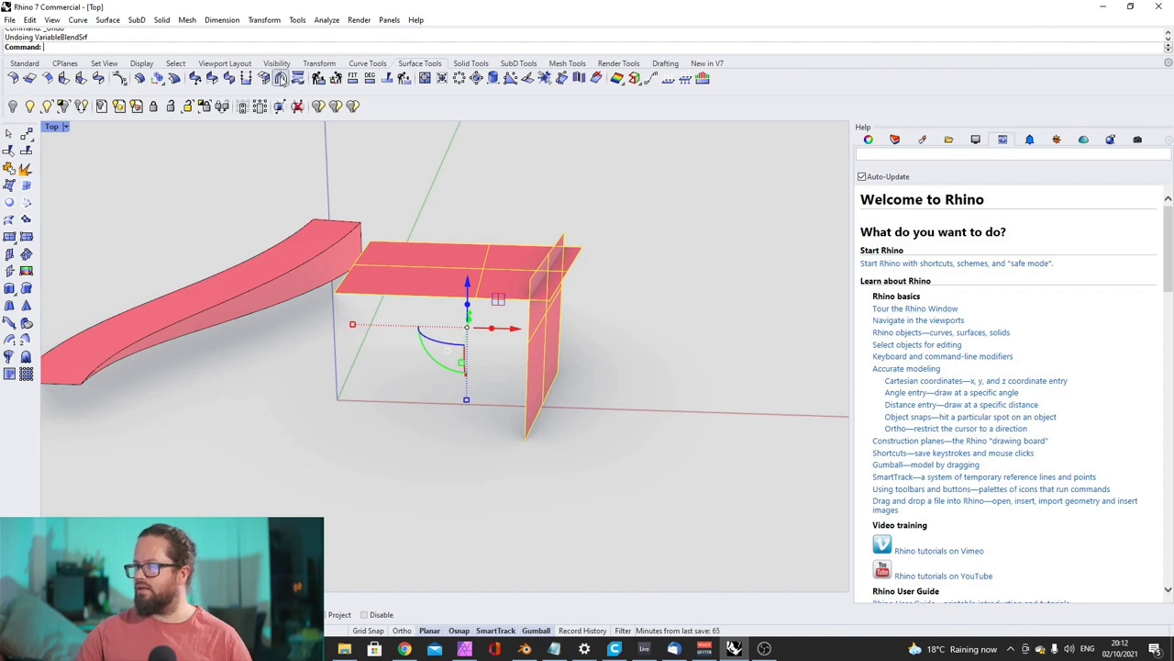
right_click(63, 81)
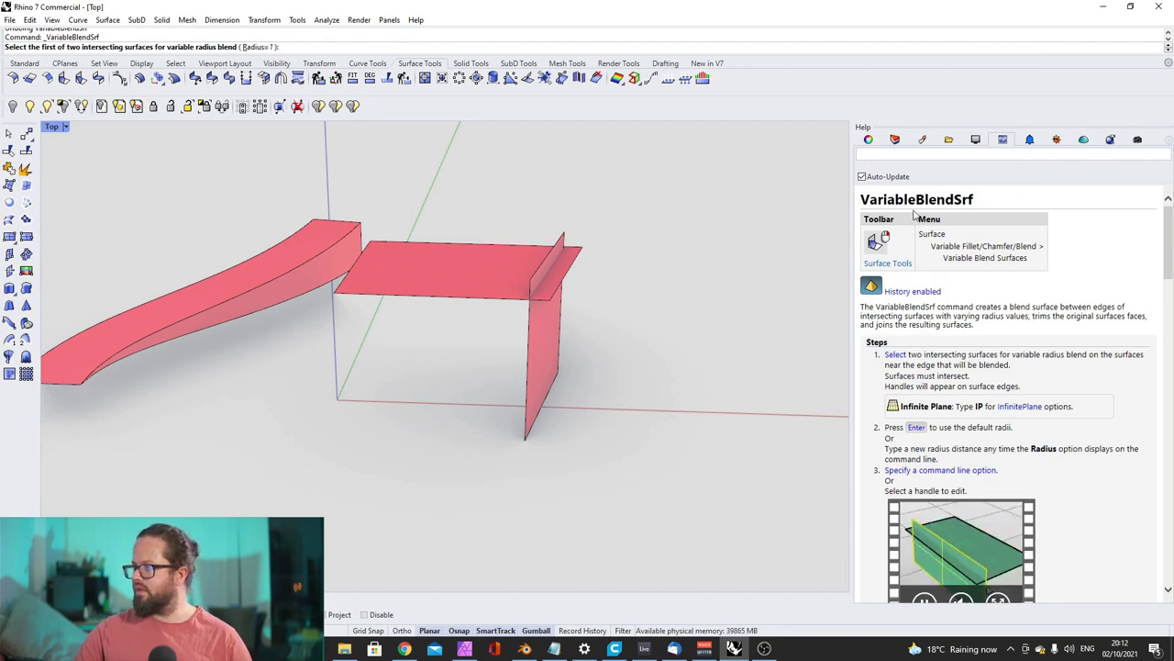
scroll(1027, 417, "down", 3)
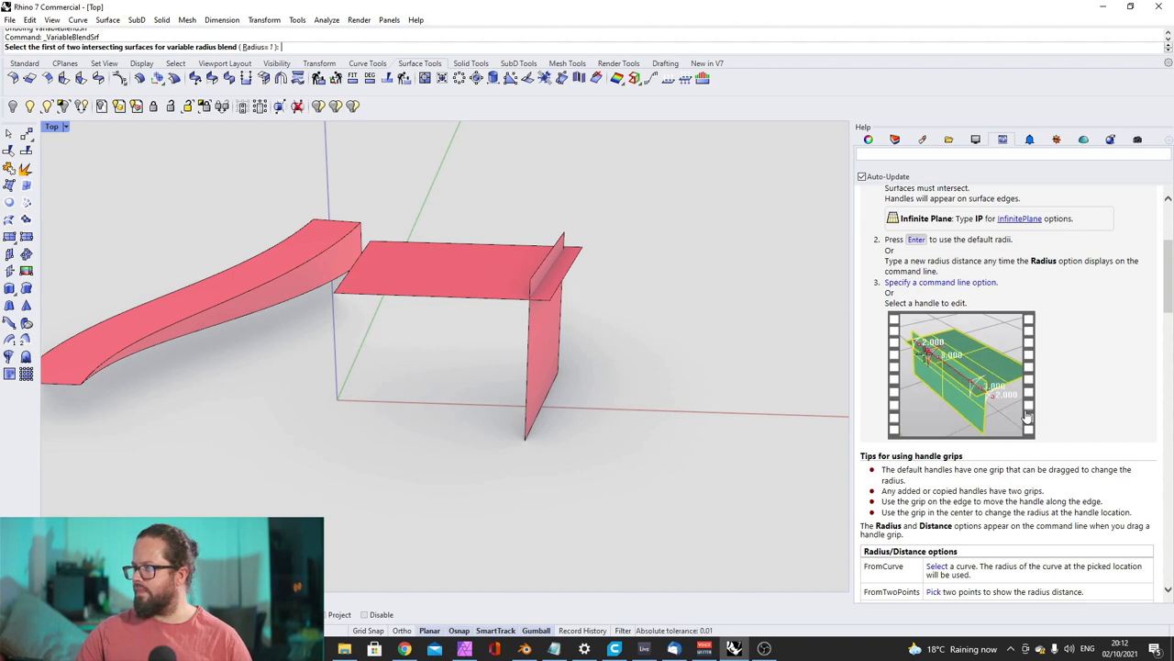
scroll(1027, 417, "up", 3)
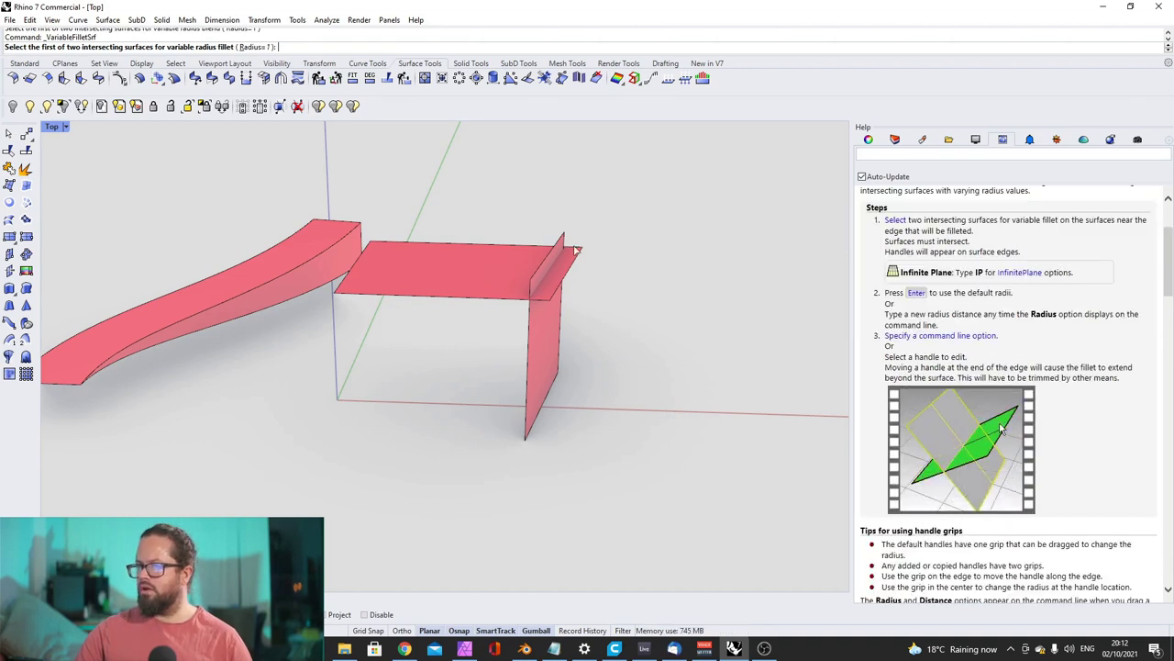
Start a variable radius surface chamfer between the horizontal and the vertical plane
right_click_drag(520, 287, 415, 306)
scroll(474, 295, "up", 9)
scroll(474, 296, "down", 6)
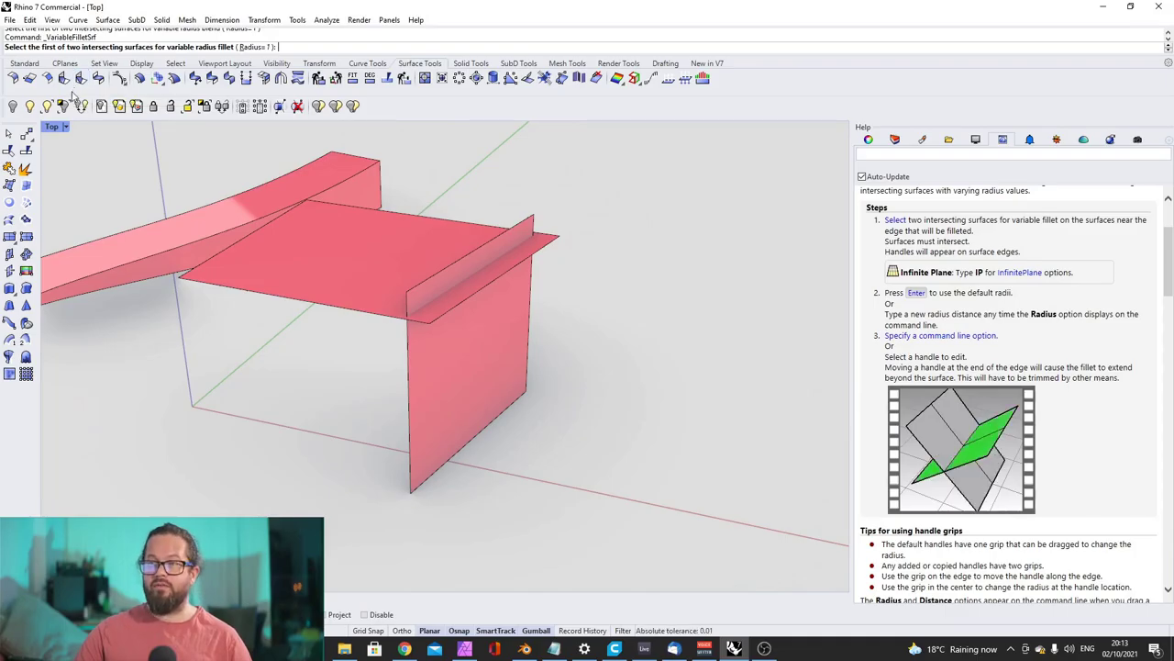
left_click(81, 79)
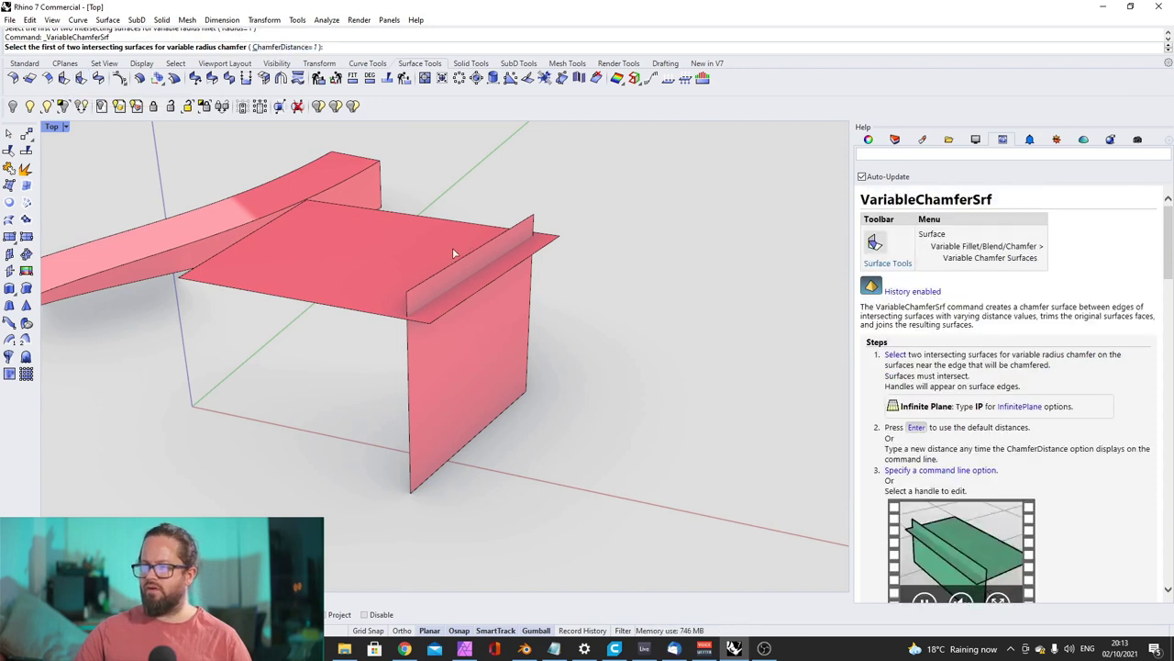
right_click_drag(452, 248, 459, 249)
scroll(550, 233, "up", 8)
scroll(550, 233, "down", 8)
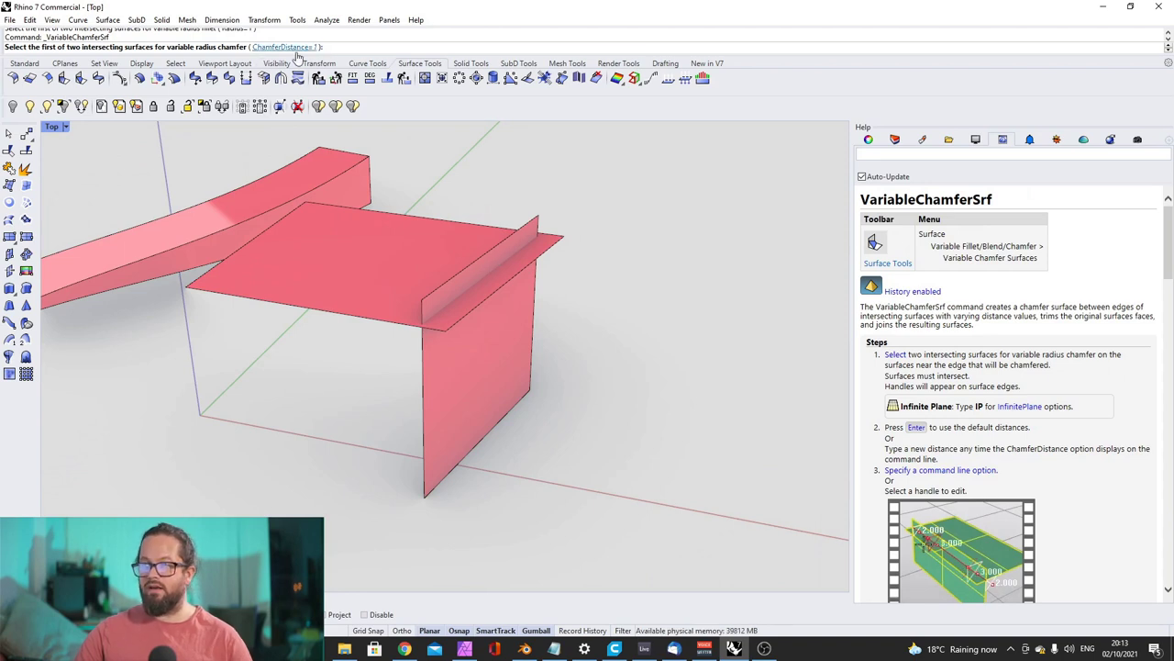
left_click(529, 250)
left_click(512, 306)
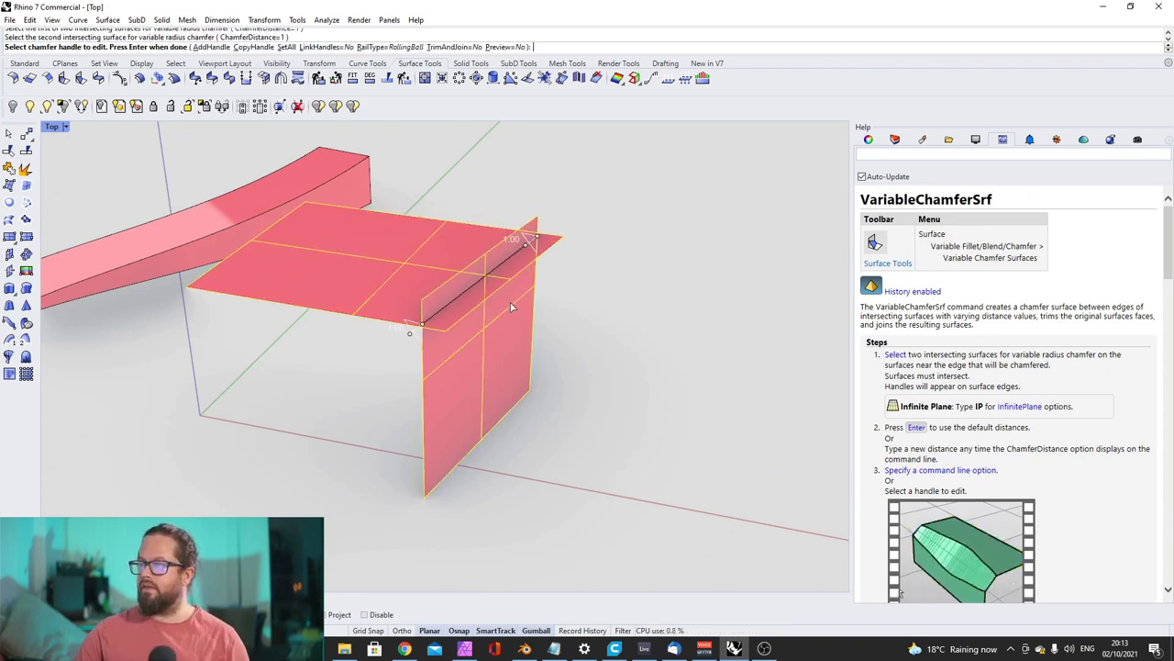
Set the chamfer distances to about 2.56 at the far end and 1.10 at the near end of the intersection
left_click(528, 248)
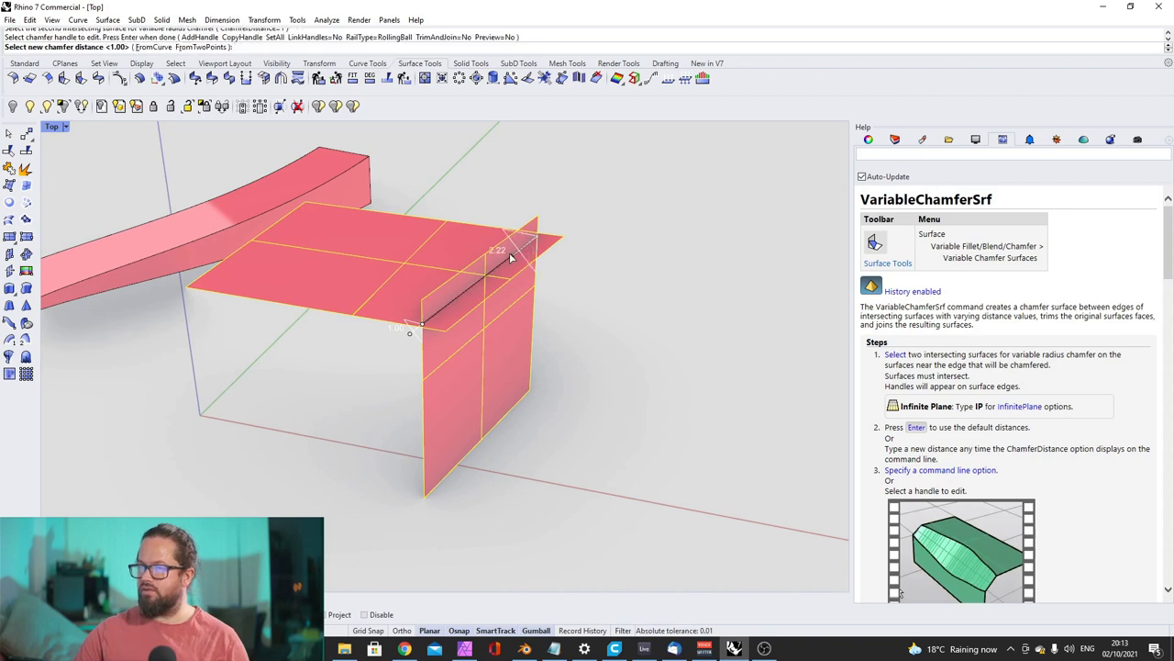
left_click(511, 258)
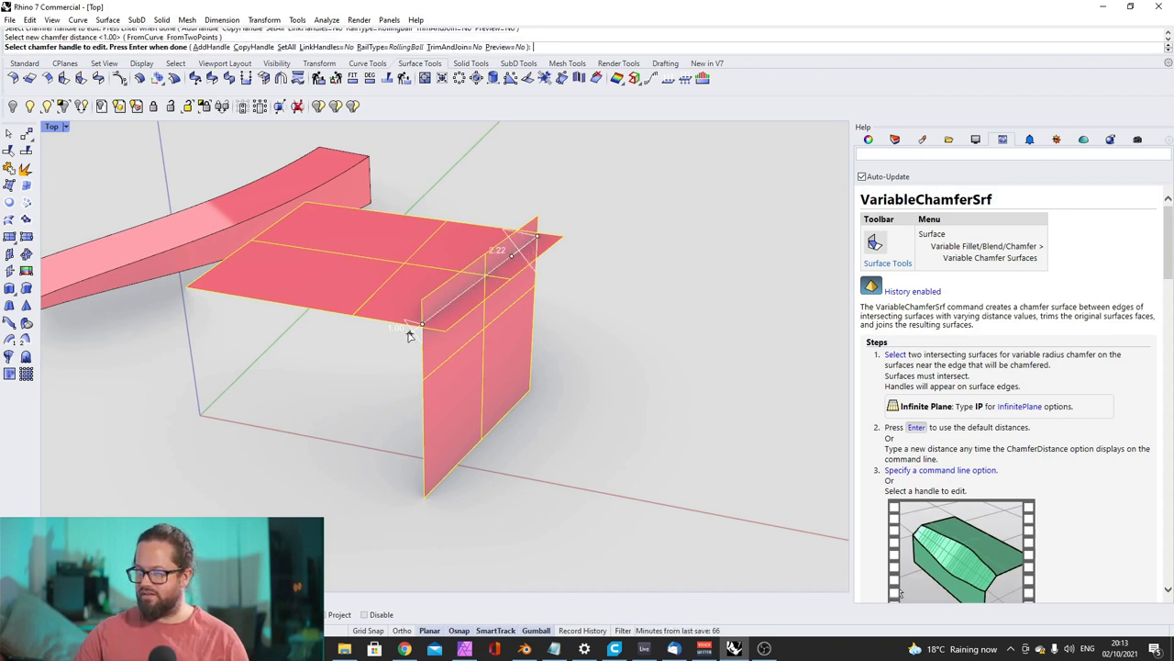
scroll(410, 336, "up", 2)
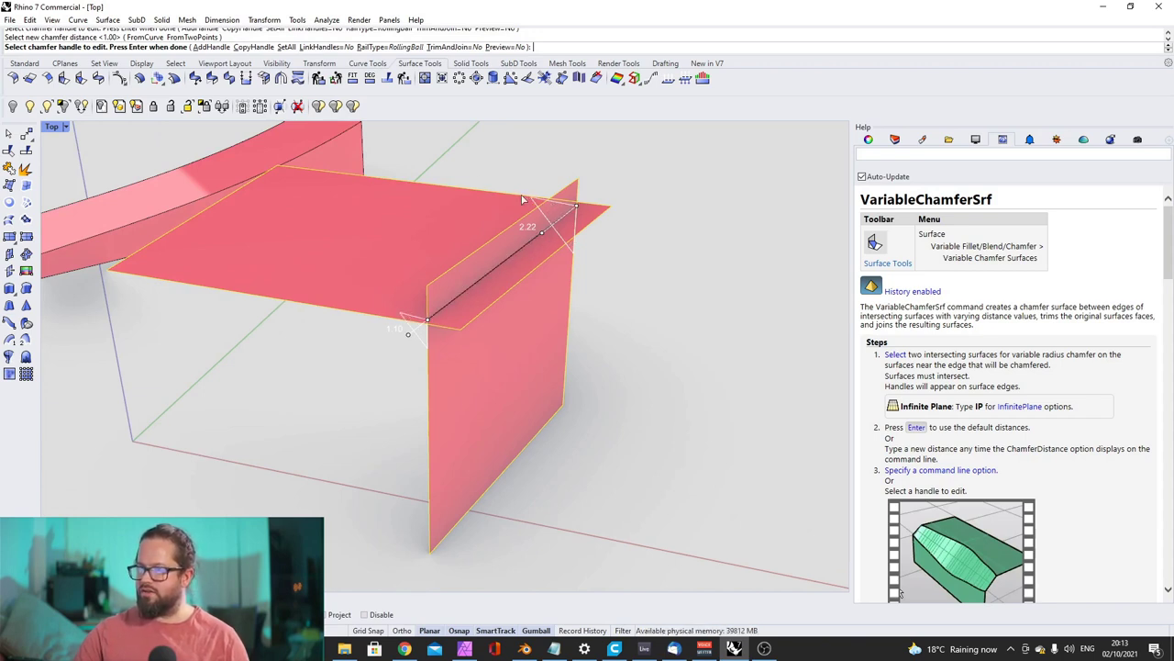
left_click(554, 218)
left_click(560, 263)
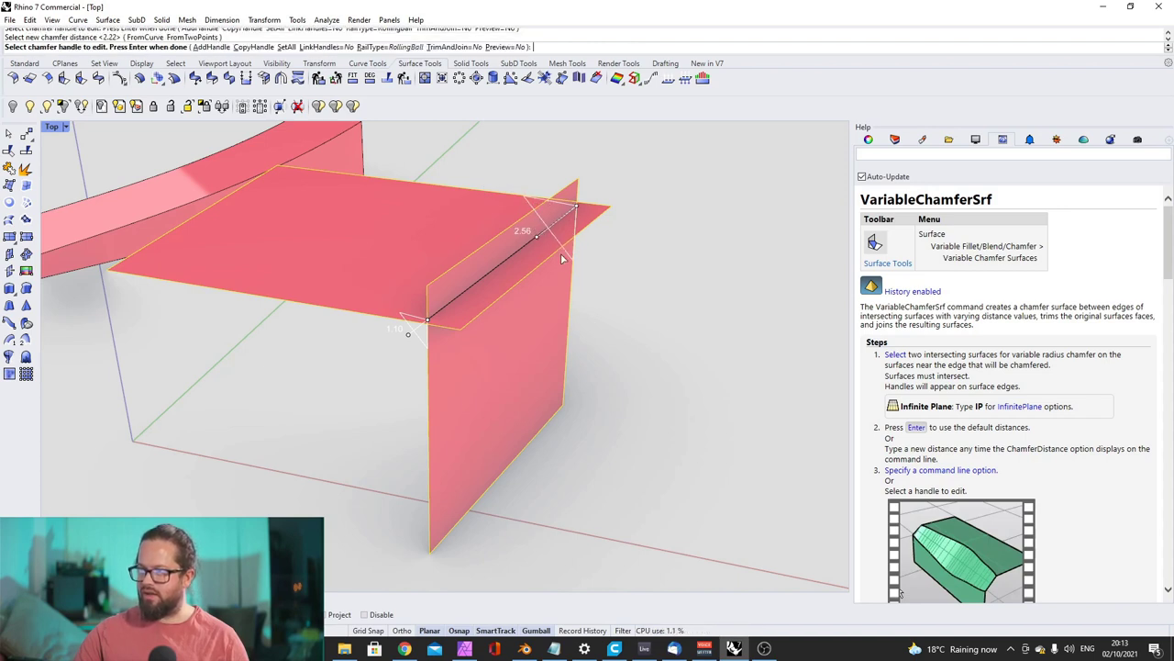
Set the near-end chamfer distance to about 1.23 and add a middle handle with a distance of about 3.64
left_click(408, 333)
left_click(406, 336)
left_click(197, 47)
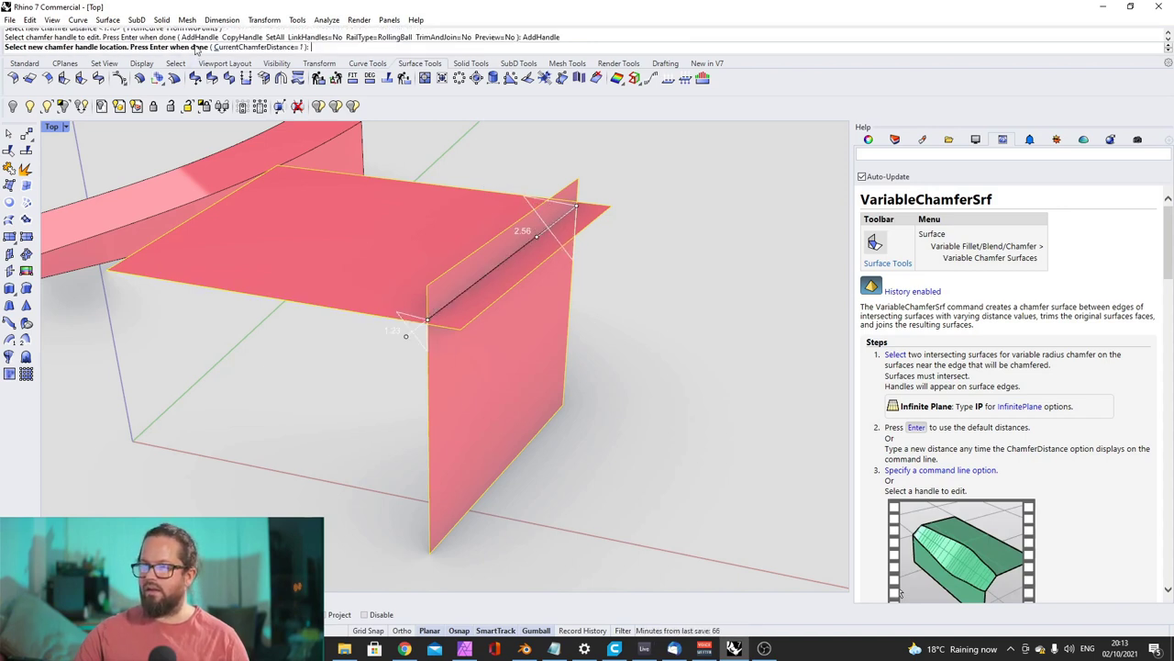
left_click(509, 264)
left_click(507, 266)
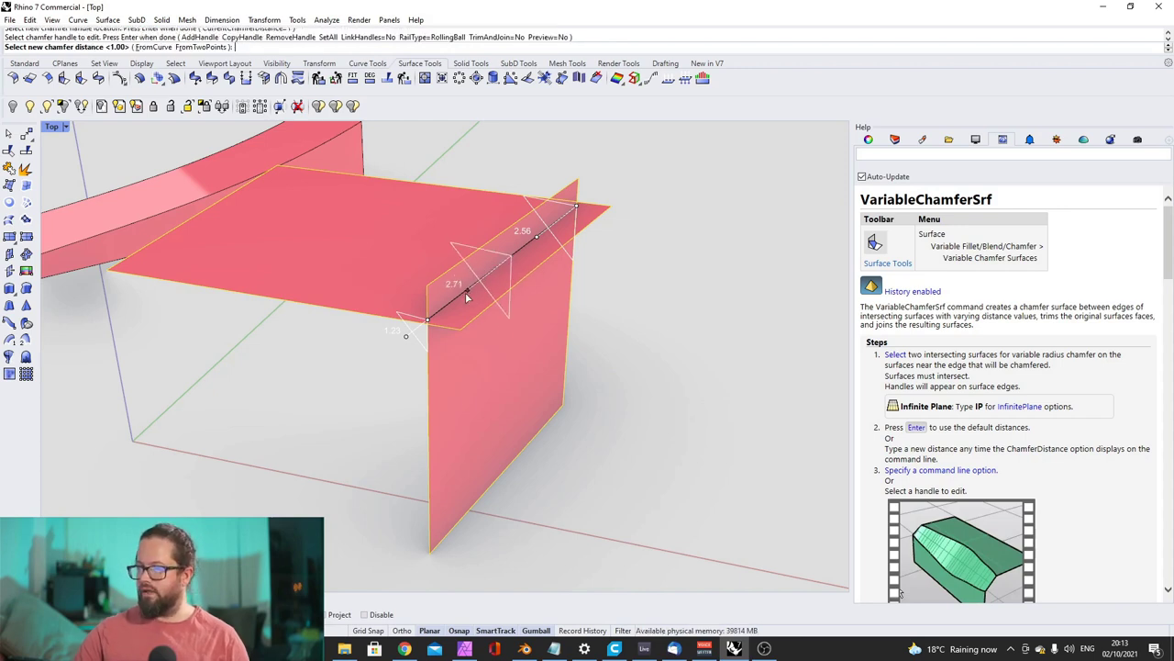
left_click(458, 309)
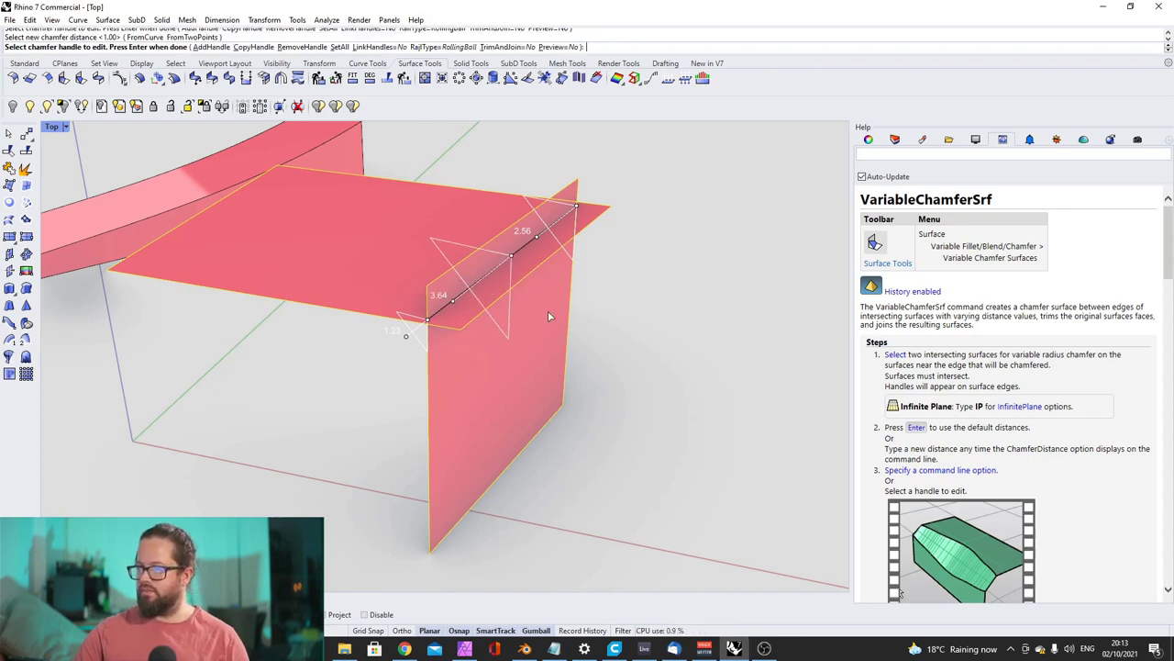
Enable trim and join and preview for the variable chamfer, inspect its shape and generate it
left_click(503, 46)
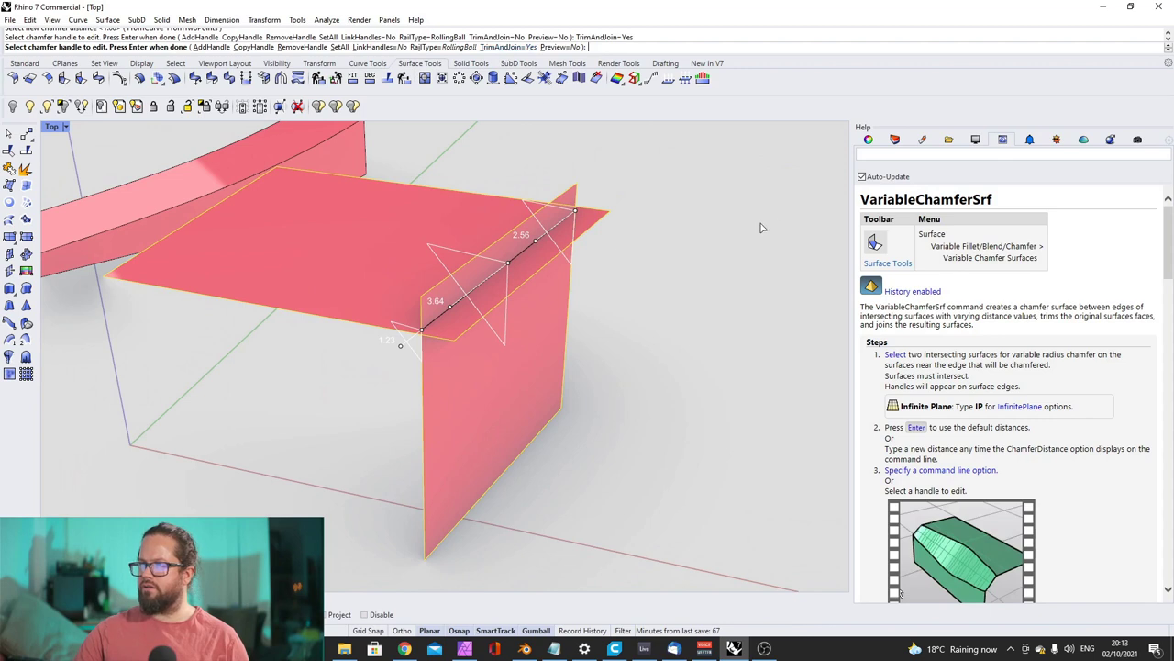
left_click(559, 46)
right_click_drag(608, 367, 558, 285)
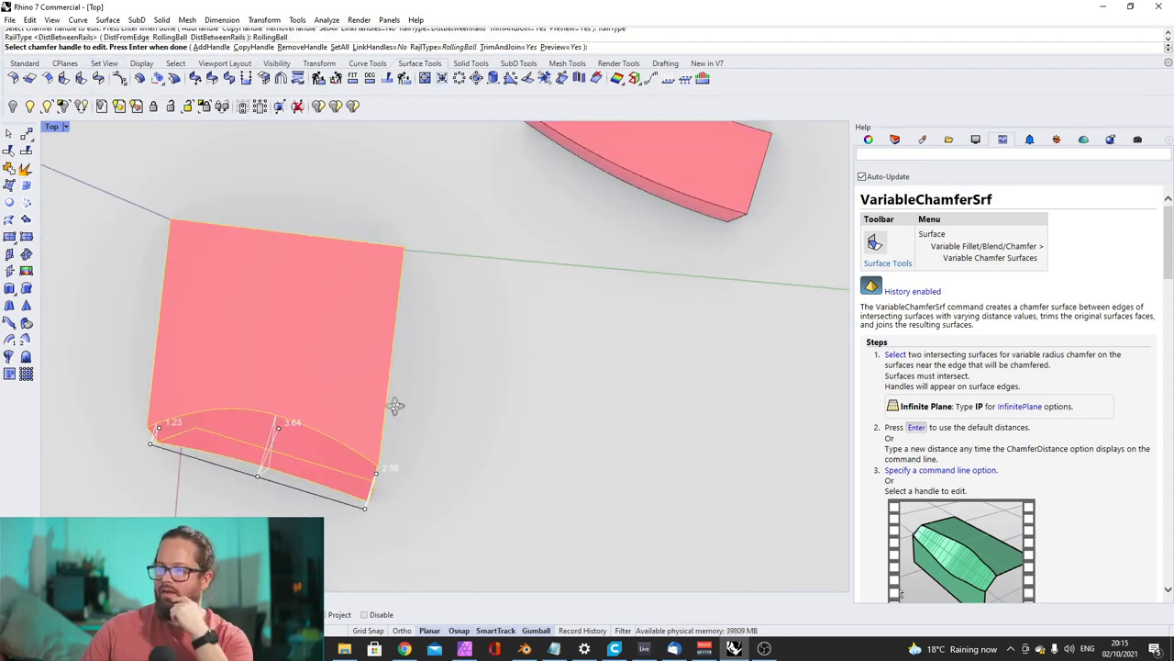
right_click_drag(395, 406, 428, 345)
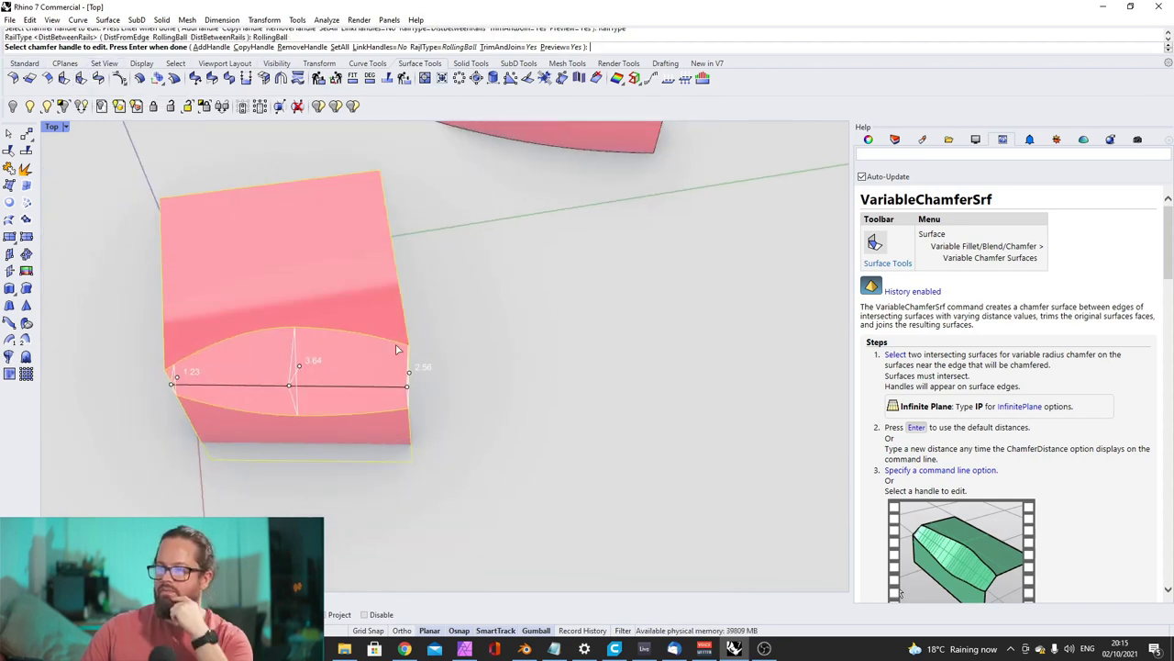
right_click_drag(164, 378, 321, 401)
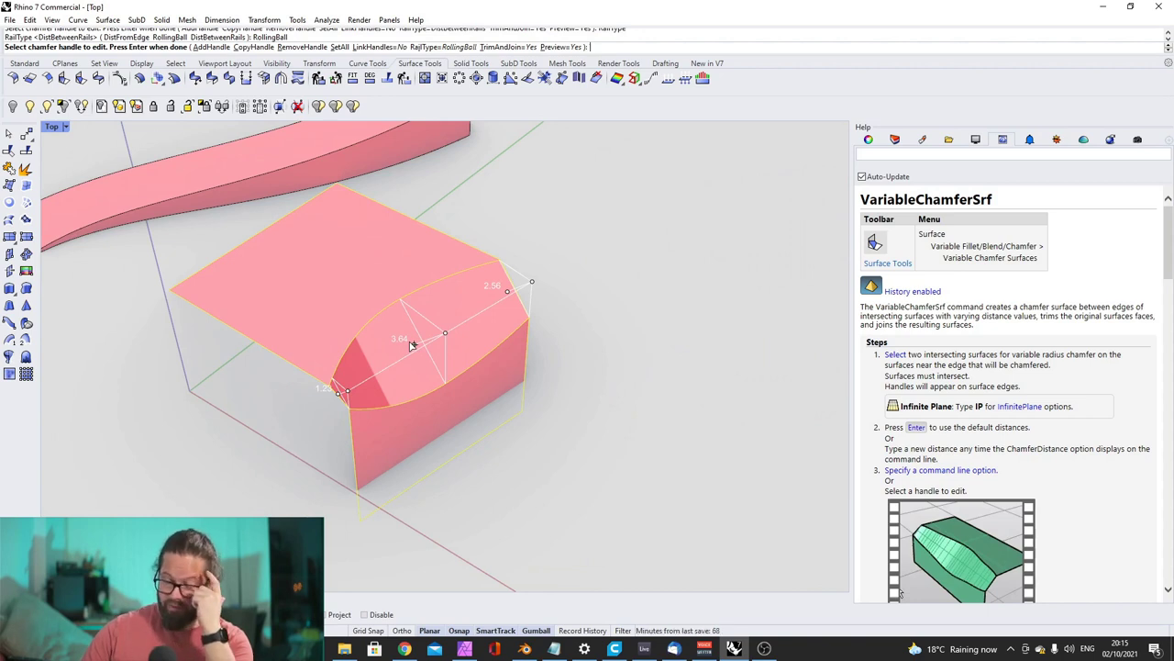
key("Return")
scroll(424, 341, "down", 3)
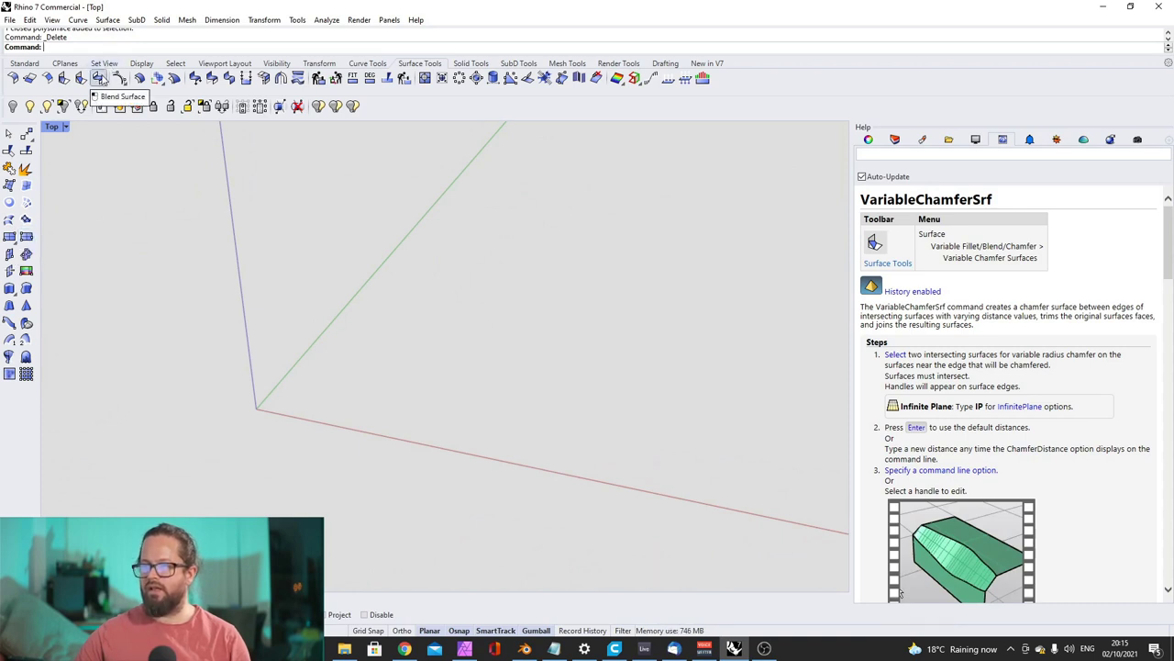
Draw a three-point plane starting at the origin 0,0 and copy it a short way along the x axis
left_click(26, 238)
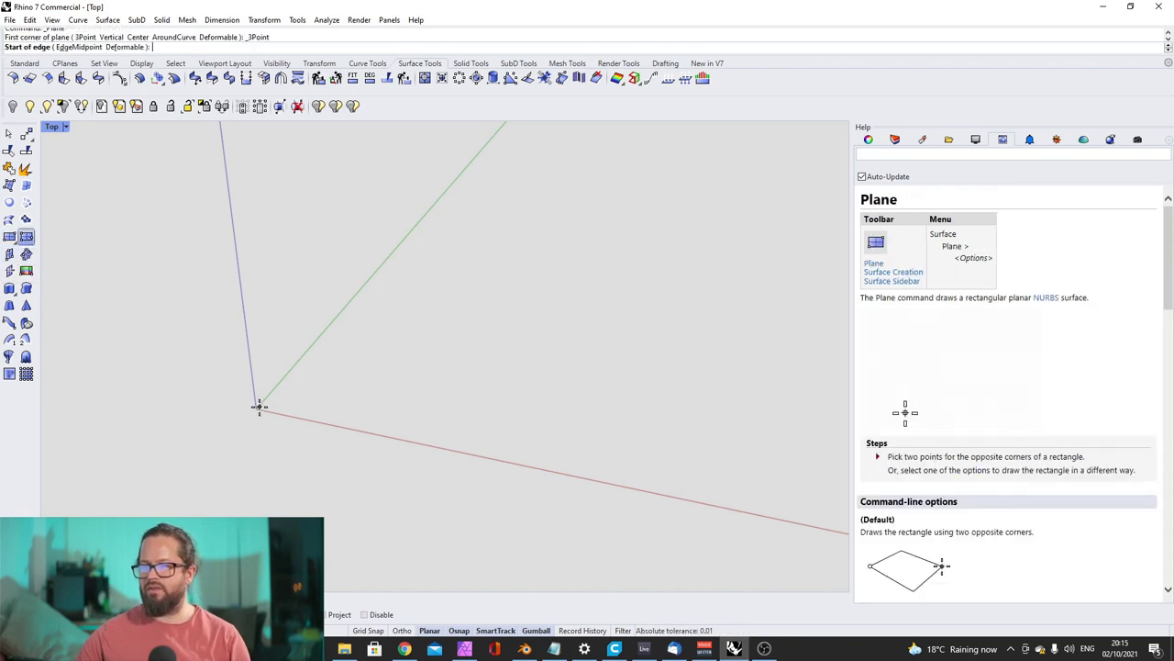
type("0,0")
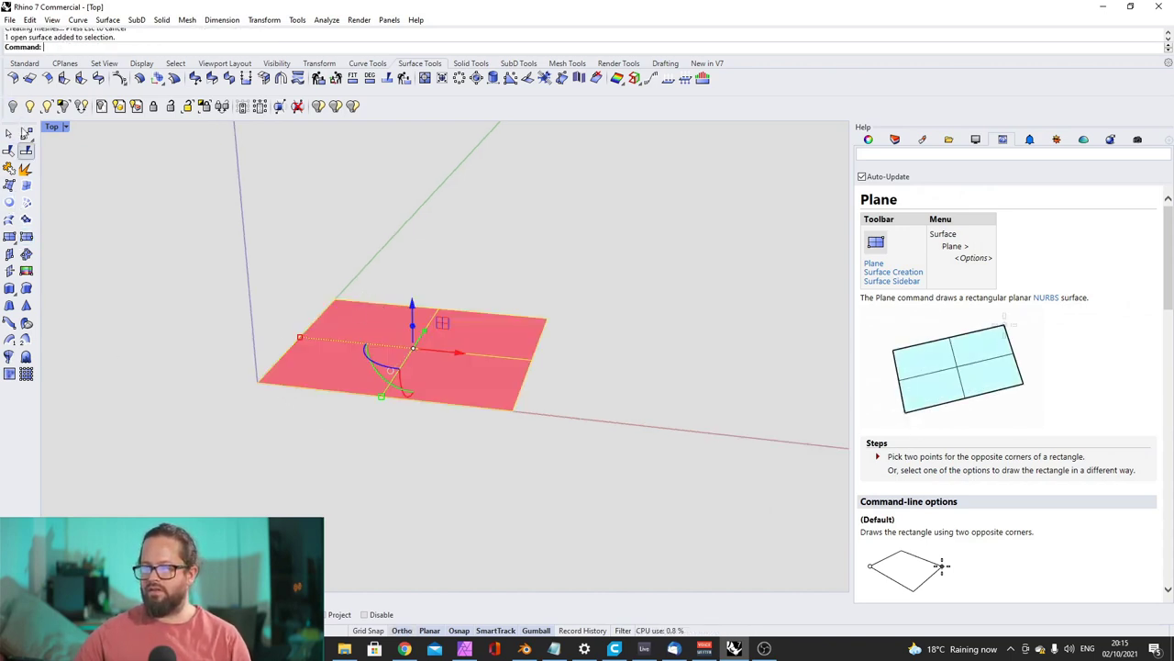
left_click(13, 65)
left_click(9, 357)
left_click(258, 382)
left_click(335, 391)
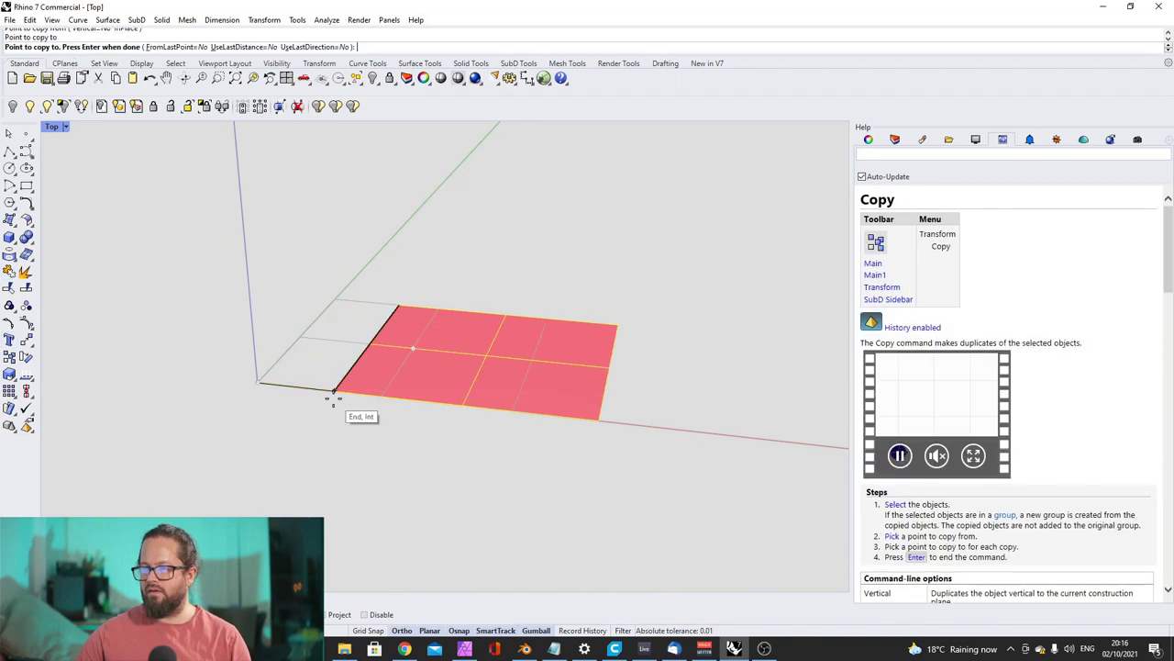
key("Return")
Raise the copied plane vertically above the original plane
left_click(604, 366)
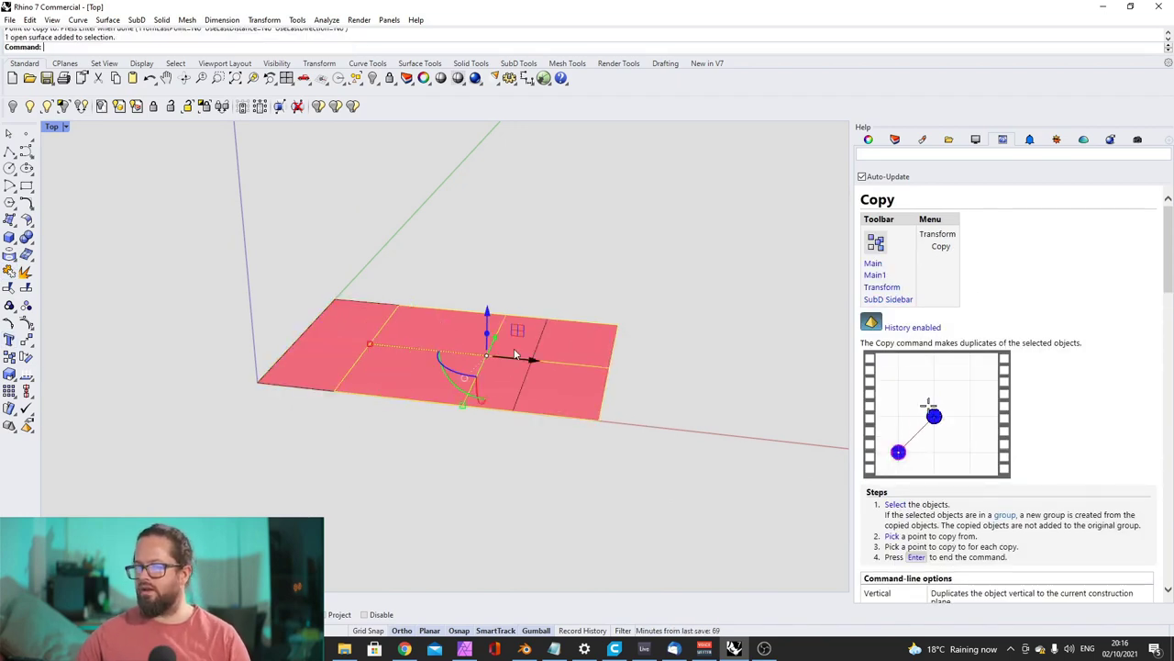
left_click_drag(486, 312, 498, 247)
right_click_drag(542, 342, 492, 448)
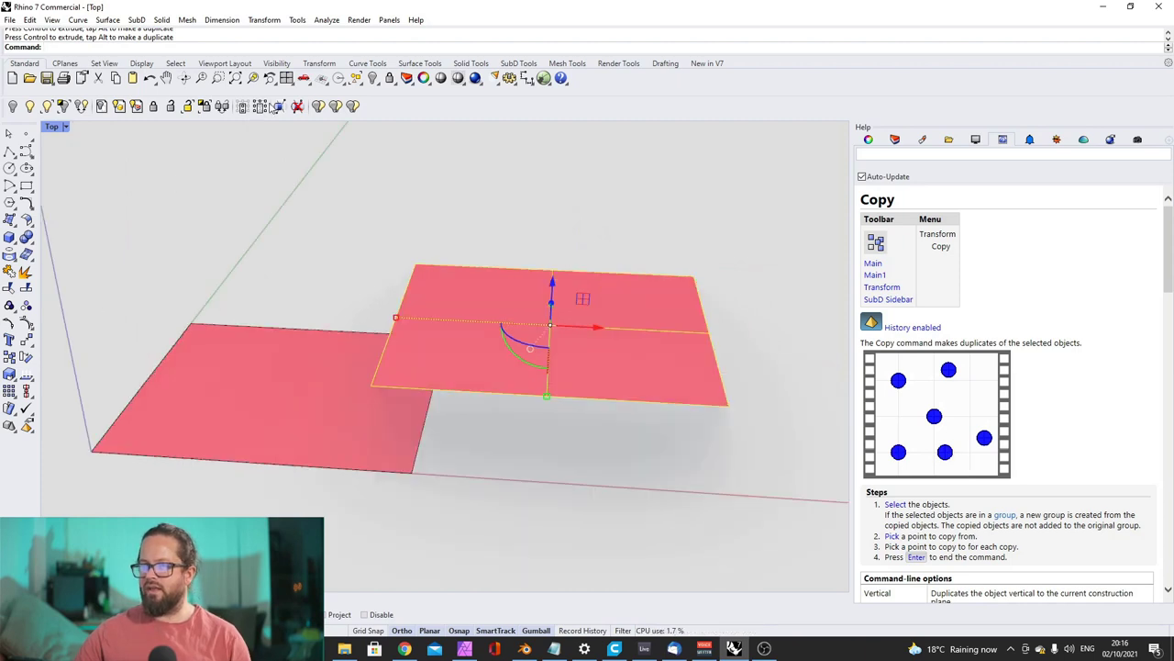
Start a surface blend from the raised plane's near edge to the facing edge of the lower plane
left_click(359, 66)
left_click(416, 64)
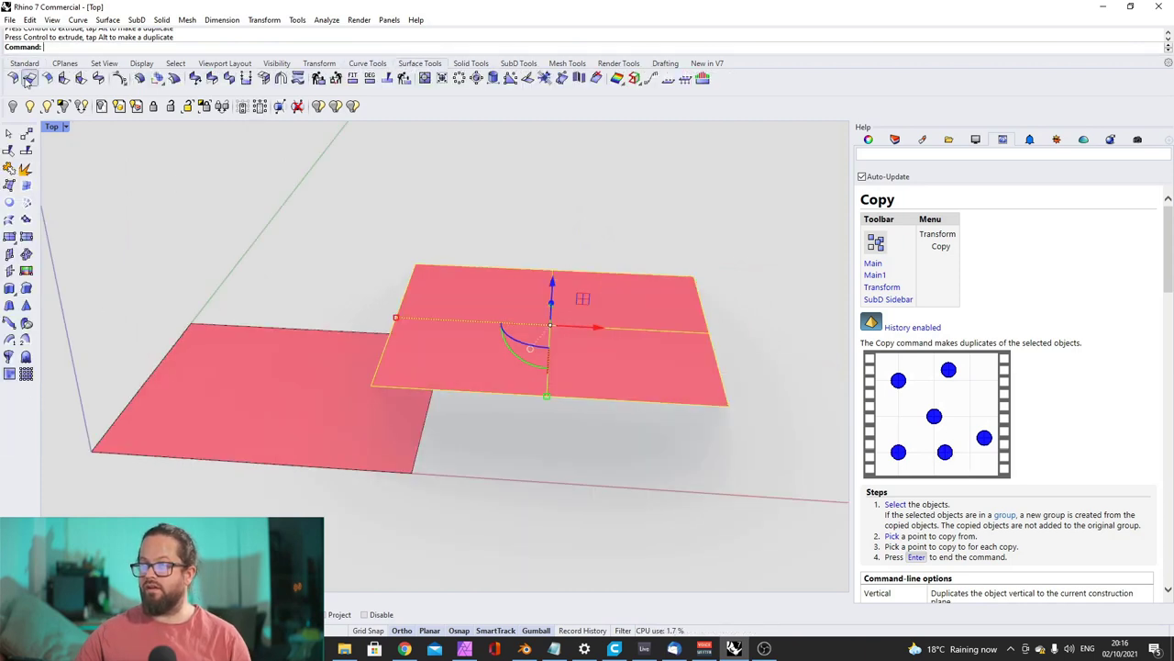
left_click(98, 78)
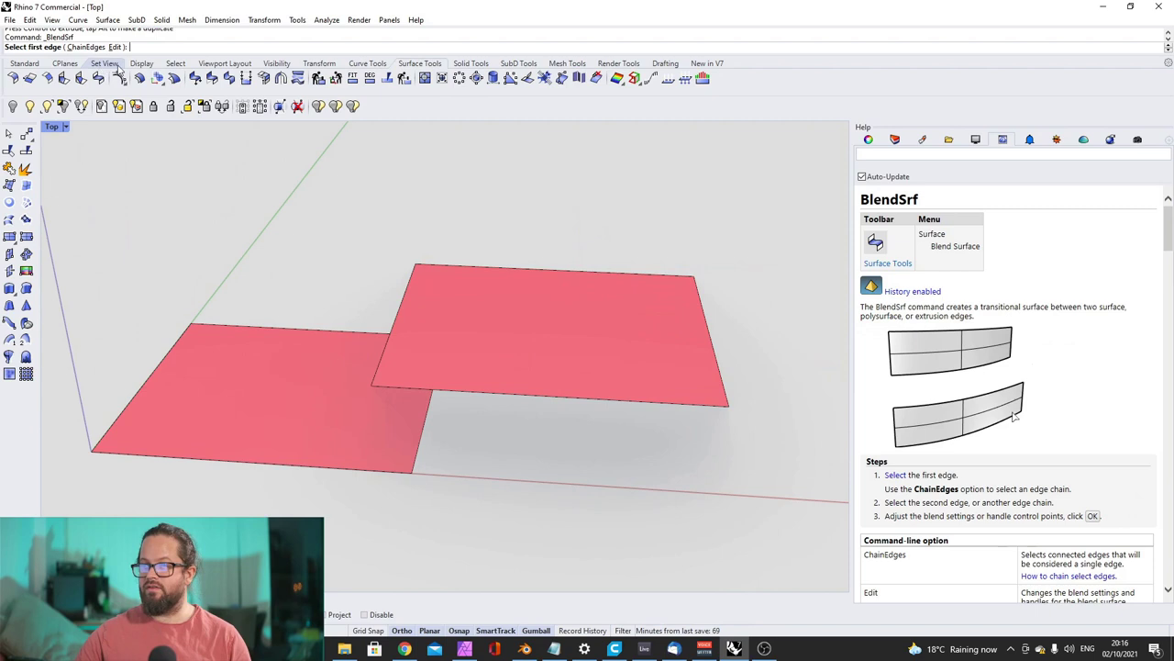
left_click(104, 64)
left_click(403, 300)
left_click(421, 434)
right_click_drag(421, 434, 310, 421)
scroll(406, 332, "up", 4)
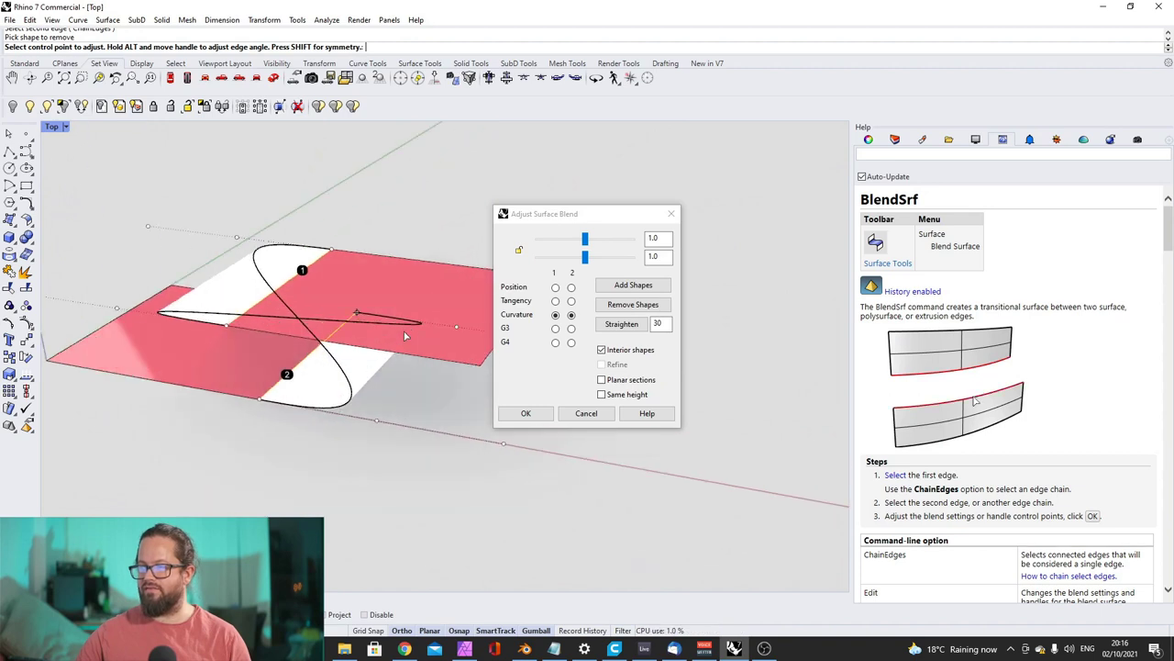
Move the blend settings clear of the model and examine the blend preview between the two planes from several angles
left_click_drag(569, 213, 660, 175)
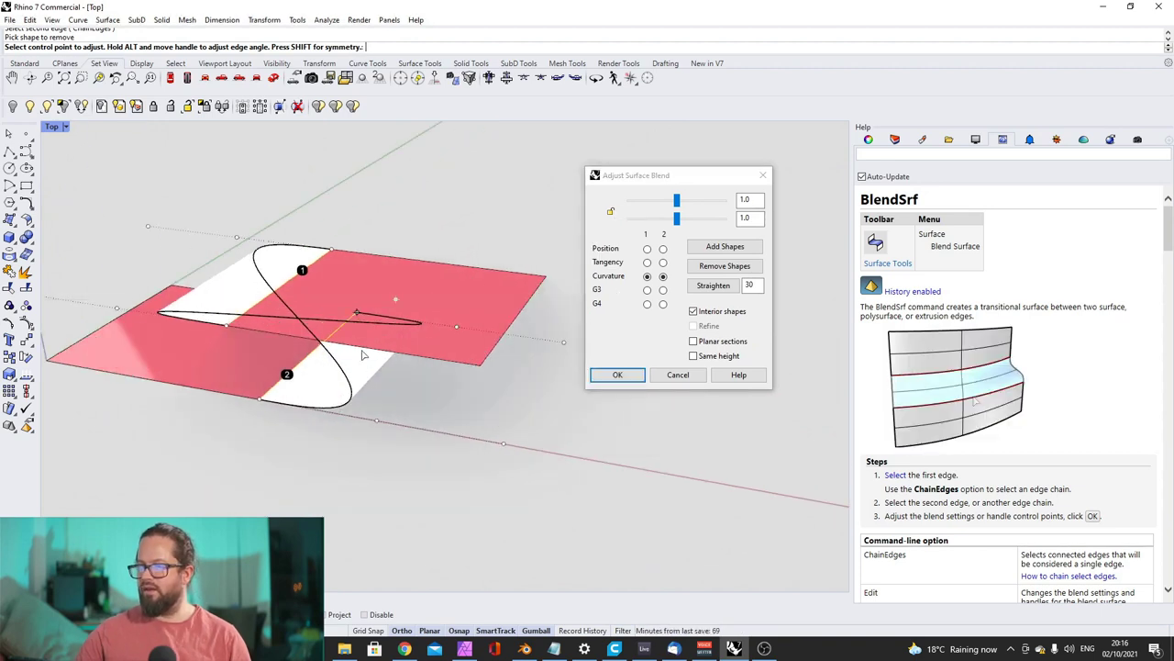
right_click_drag(364, 354, 464, 333)
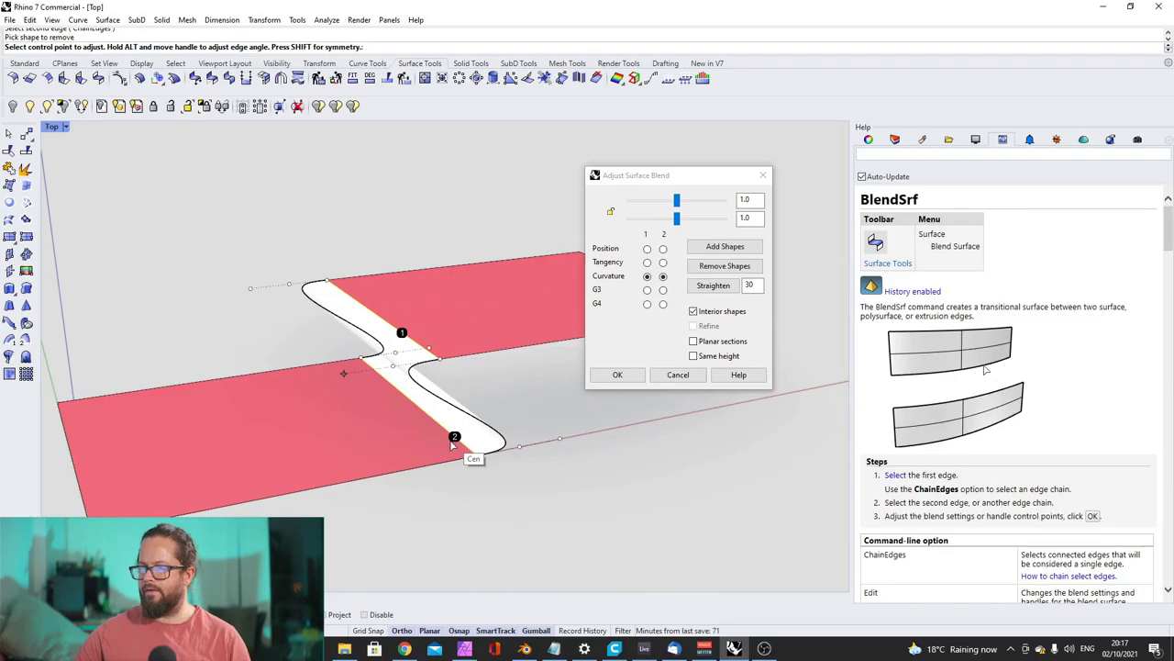
right_click_drag(454, 445, 325, 401)
mouse_move(404, 402)
right_mouse_down()
mouse_move(474, 440)
mouse_move(398, 402)
right_mouse_up()
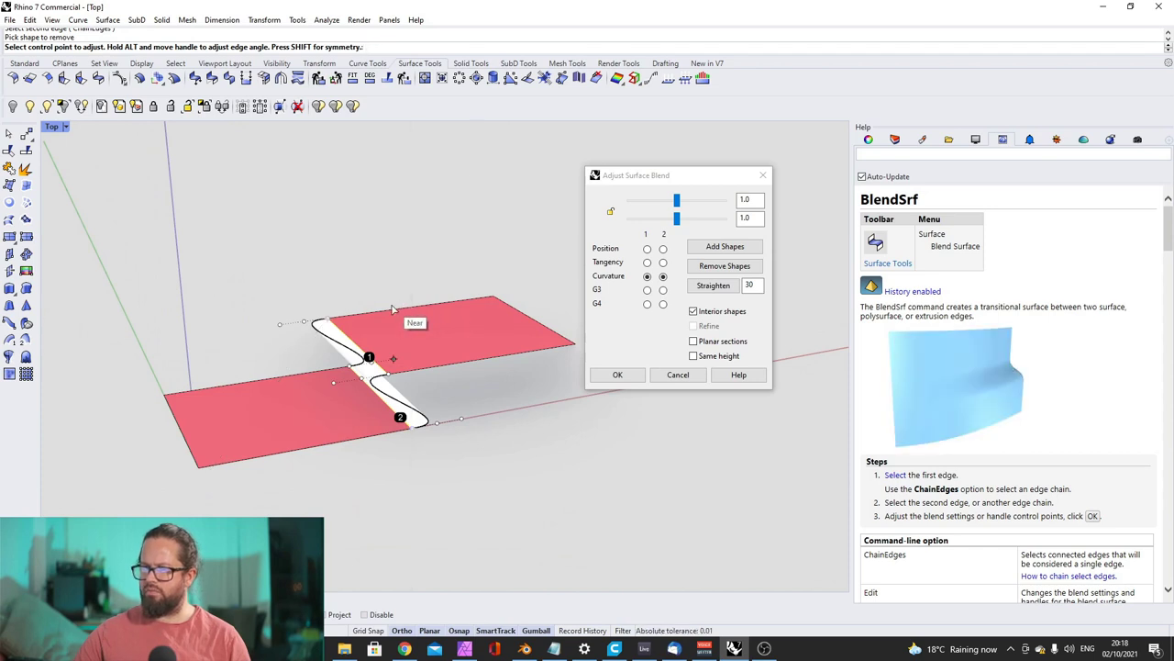
right_click_drag(290, 354, 333, 336)
scroll(334, 339, "up", 4)
left_click_drag(333, 339, 334, 339)
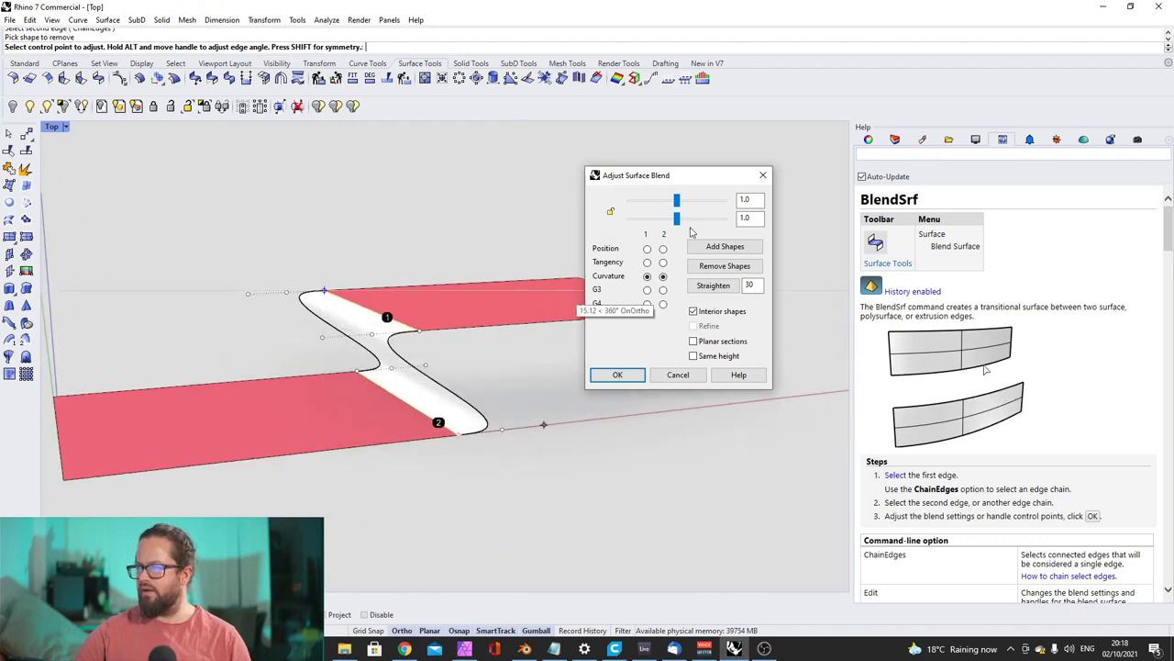
right_click_drag(367, 248, 303, 256)
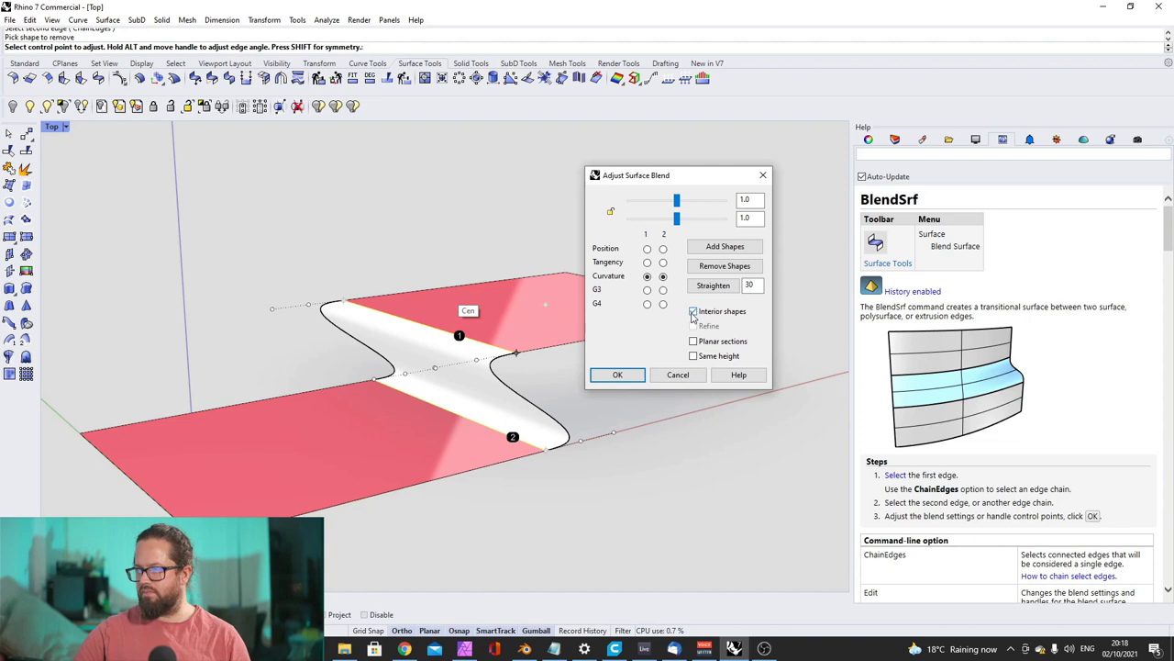
Switch the interior shapes option off and on again and inspect the blend preview
left_click(692, 313)
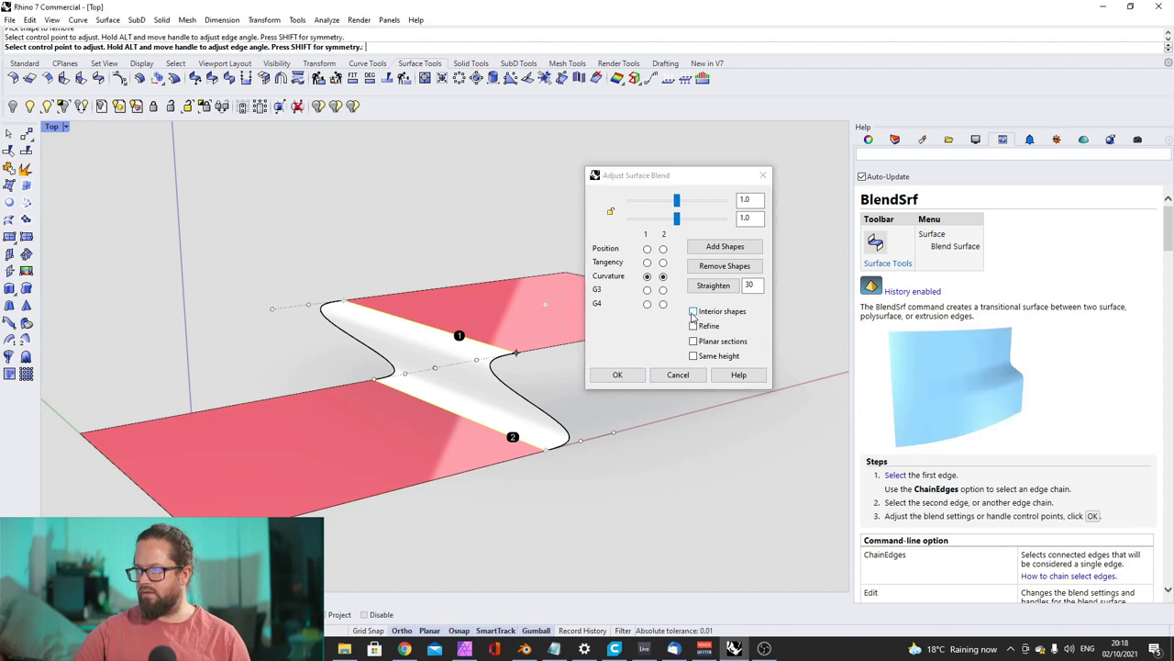
left_click(692, 313)
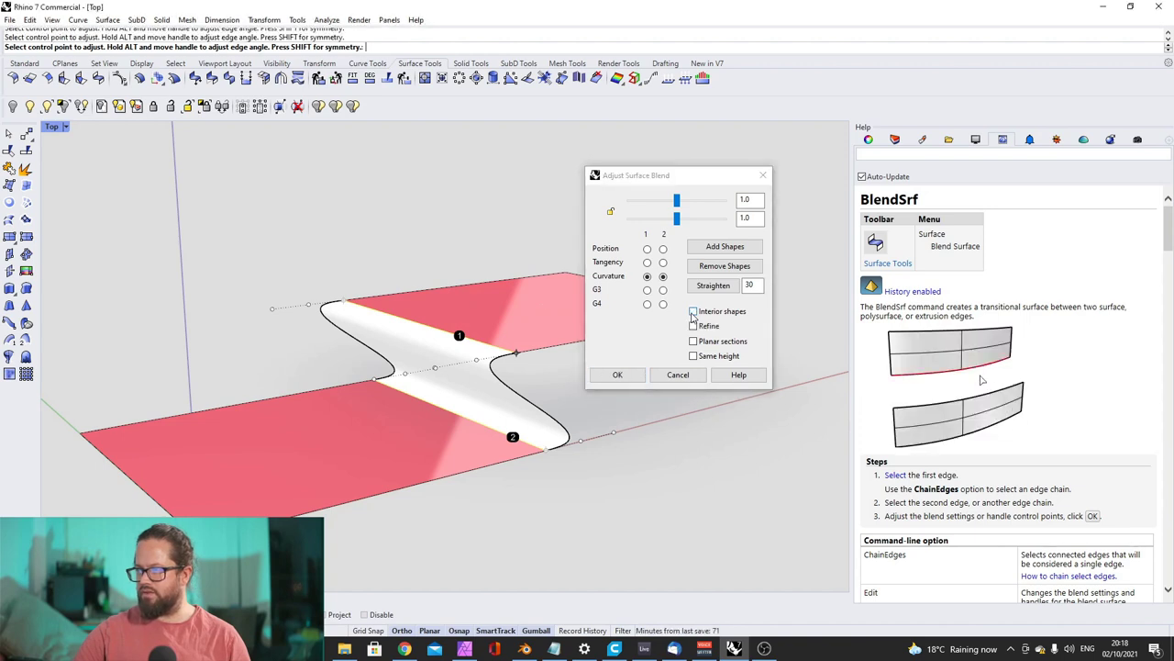
right_click_drag(370, 394, 315, 377)
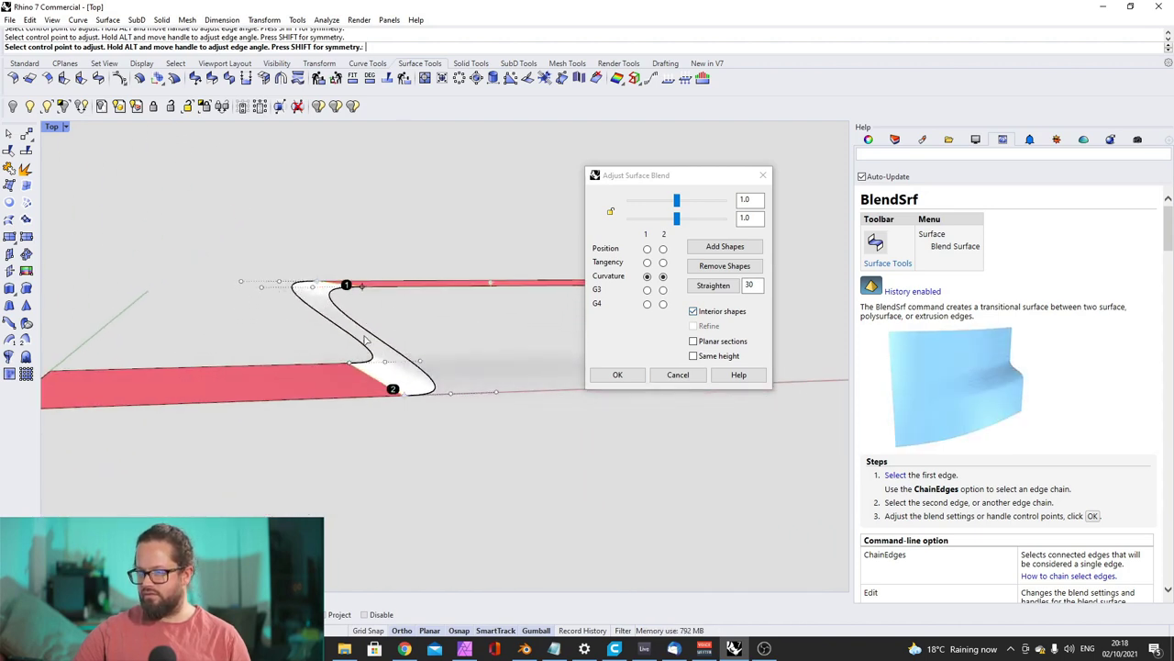
right_click_drag(334, 268, 358, 286)
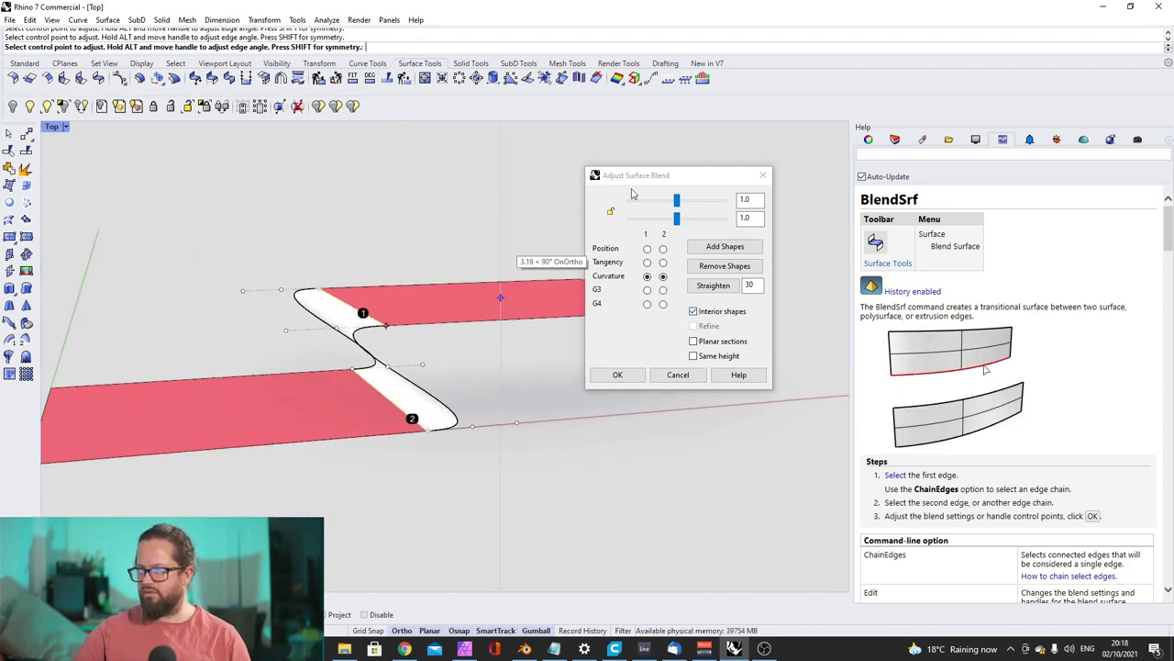
Try blend bulge values of 1.214 for the first edge and 1.434 for the second, and cancel the blend
mouse_move(677, 204)
left_mouse_down()
mouse_move(721, 214)
mouse_move(676, 207)
mouse_move(707, 218)
mouse_move(696, 218)
left_mouse_up()
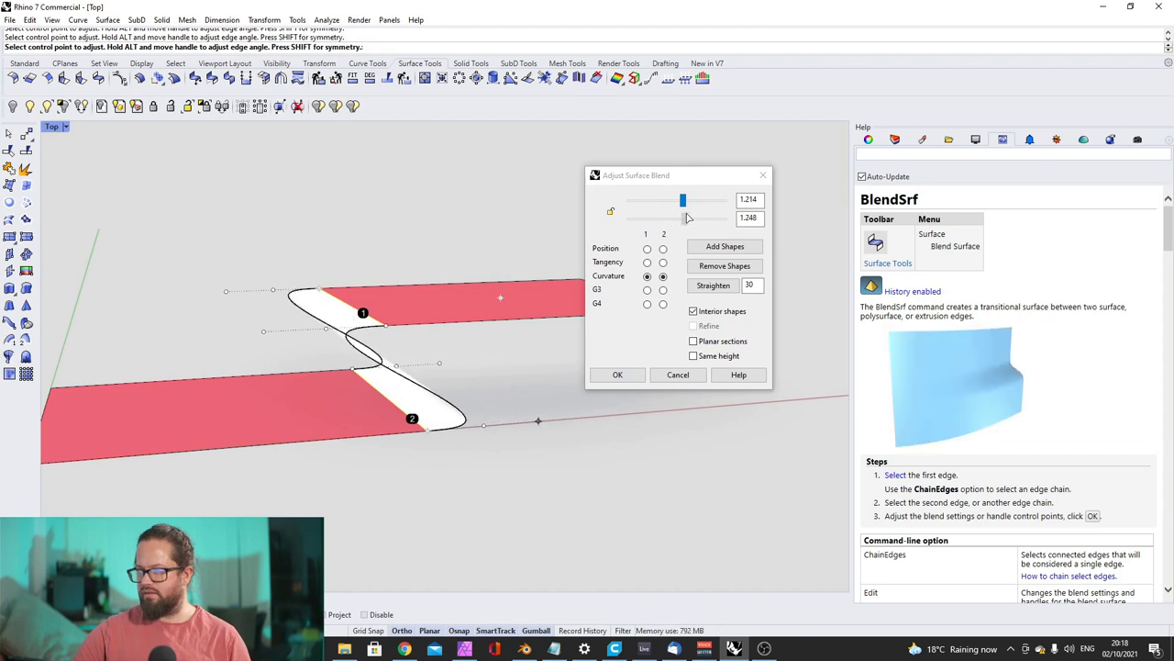
left_click_drag(686, 217, 689, 217)
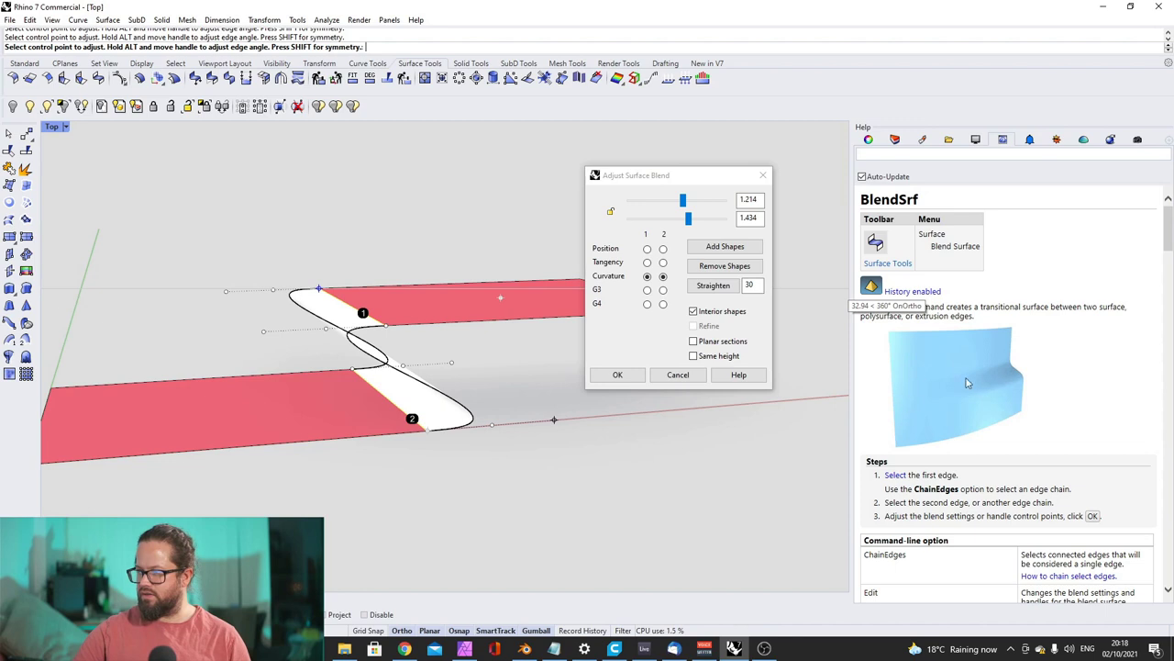
left_click(443, 351)
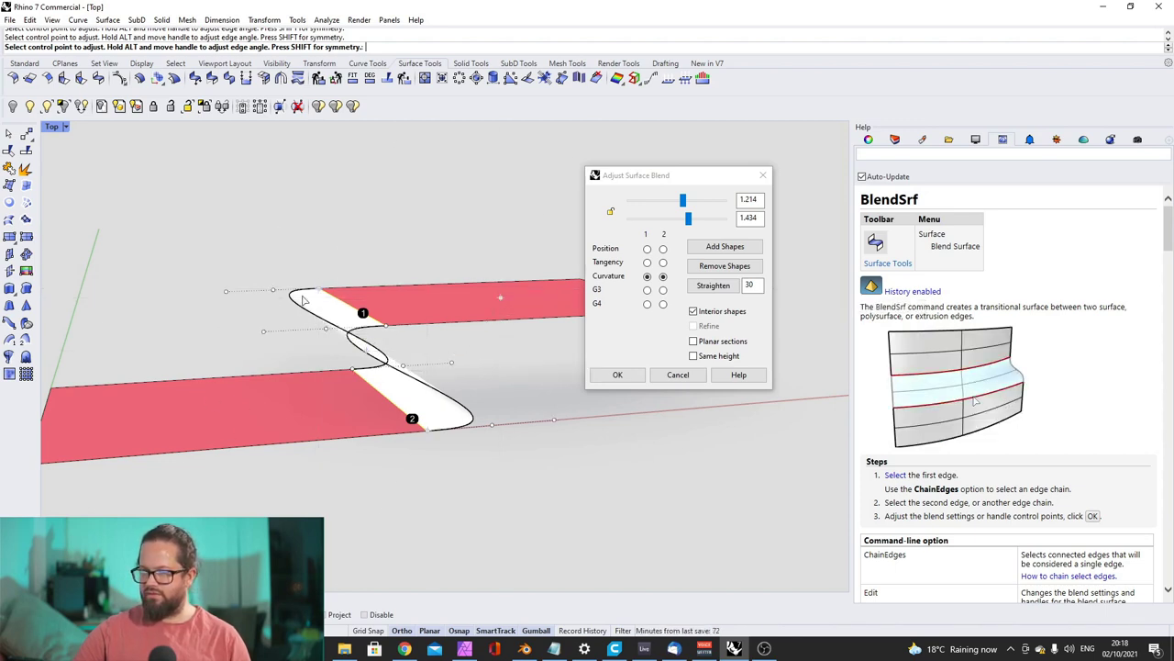
left_click(681, 375)
Rotate the upper plane slightly about its vertical axis so its edge is no longer parallel to the lower plane's
left_click(428, 317)
mouse_move(504, 323)
left_mouse_down()
mouse_move(539, 321)
mouse_move(524, 328)
left_mouse_up()
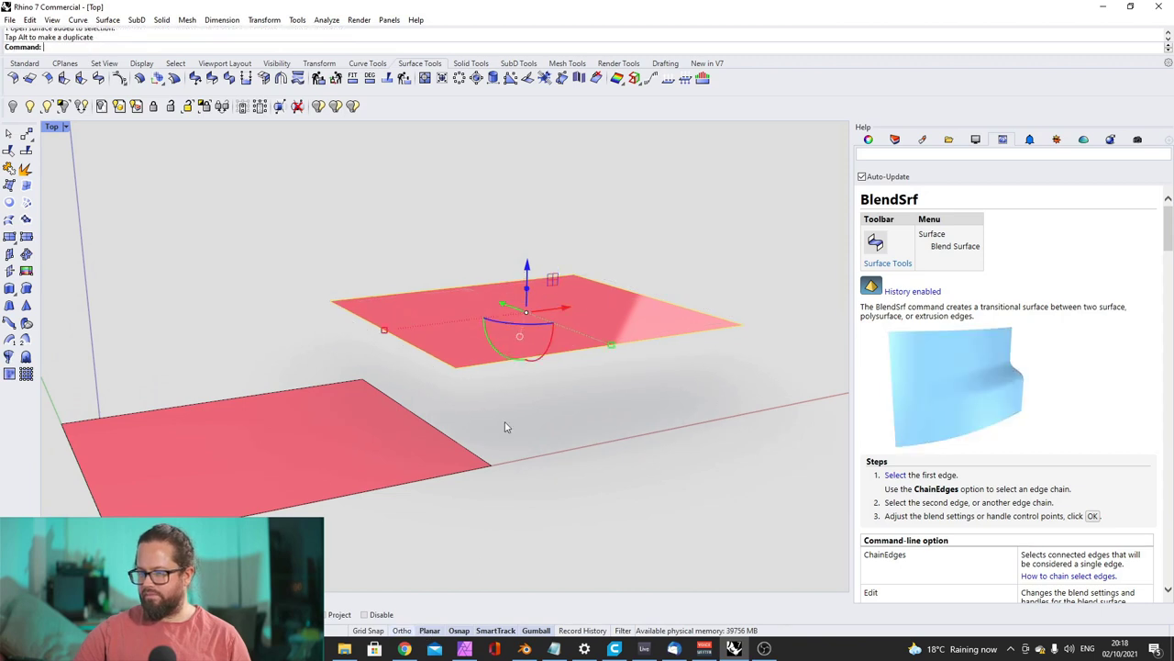
left_click_drag(509, 323, 518, 328)
left_click(386, 412)
left_click(445, 307, "shift")
left_click(234, 162)
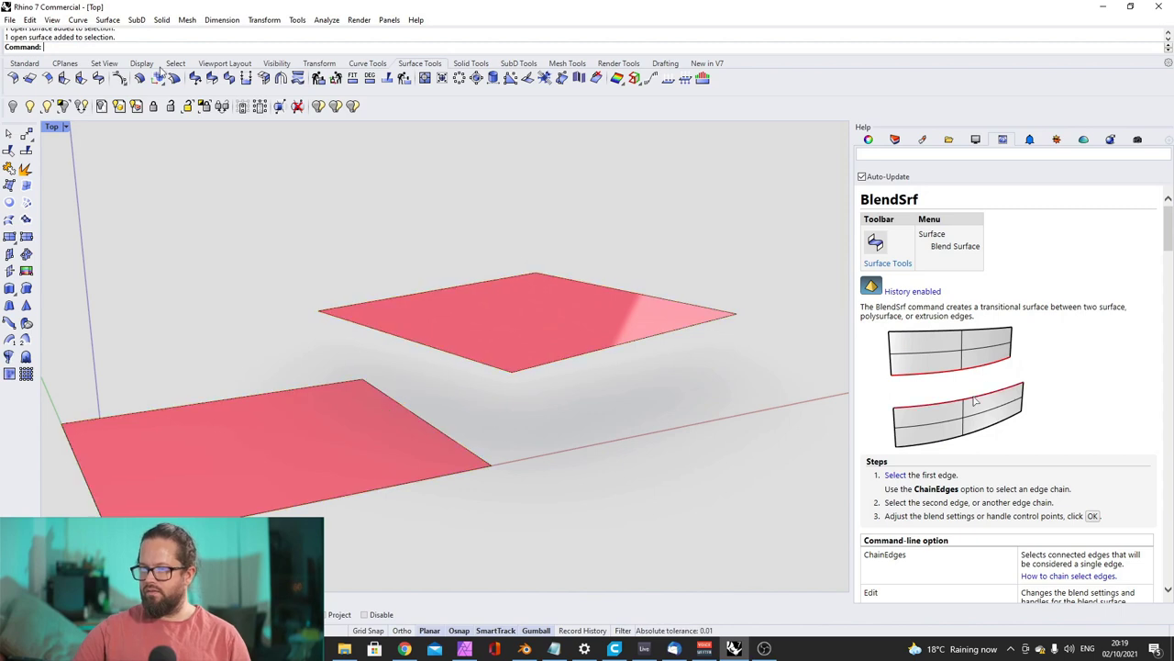
Try a surface blend between the rotated upper plane's edge and the lower plane's edge, inspect it and cancel
left_click(98, 78)
left_click(363, 327)
left_click(409, 409)
right_click_drag(411, 406, 491, 395)
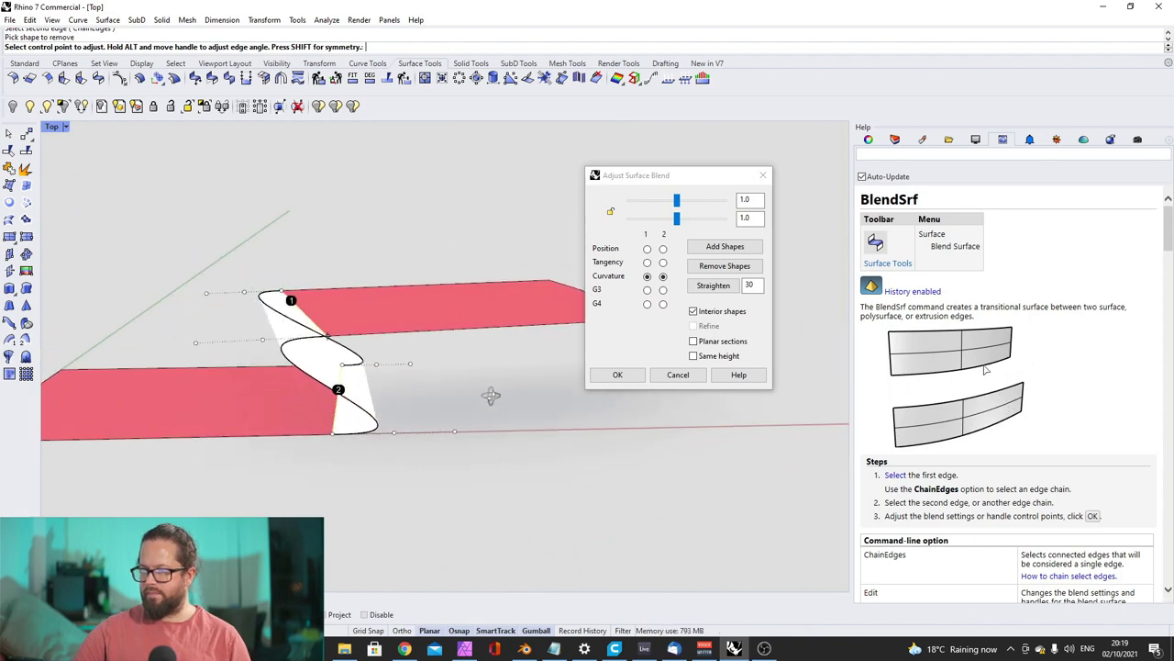
left_click(445, 306)
left_click(443, 299)
left_click(417, 296)
left_click(417, 297)
key("Escape")
Move the rotated upper plane horizontally farther away from the lower plane
left_click(474, 301)
left_click_drag(504, 303, 568, 308)
left_click(469, 394)
right_click_drag(415, 355, 456, 357)
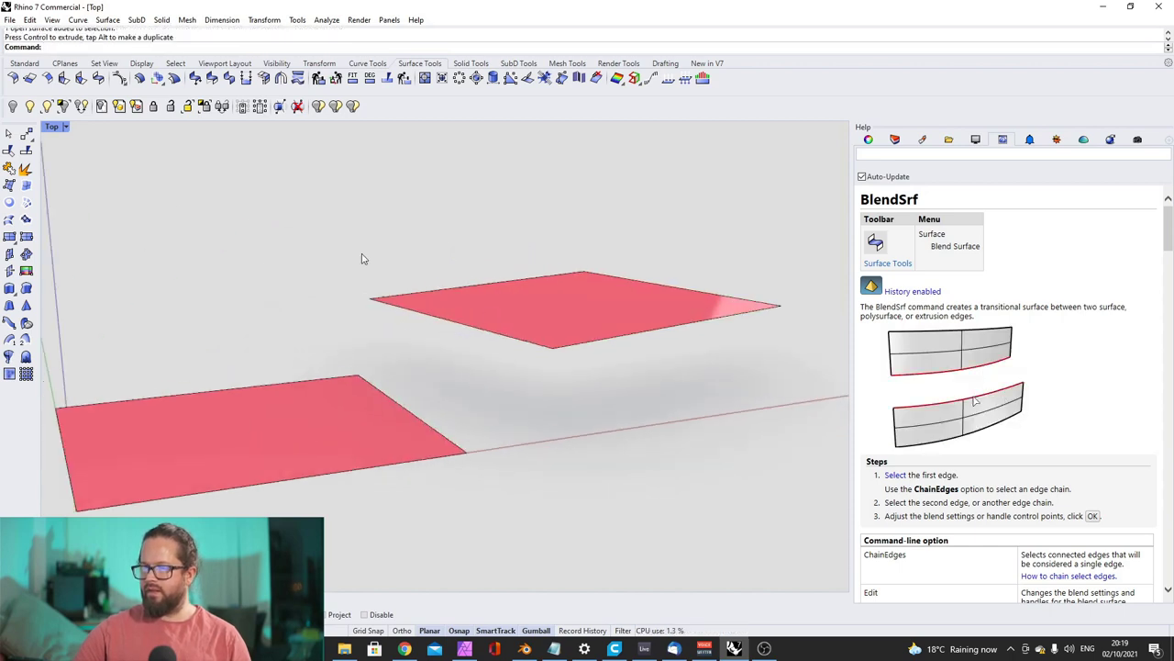
Start a surface blend across the wider gap between the upper plane's near edge and the lower plane's facing edge
left_click(81, 77)
left_click(446, 323)
left_click(393, 402)
mouse_move(314, 340)
right_mouse_down()
mouse_move(412, 340)
mouse_move(316, 338)
right_mouse_up()
Try lowering the blend bulge to 0.678 at edge 1 and 0.486 at edge 2, and stretch the handles at edge 2's near end
left_click_drag(681, 220, 654, 224)
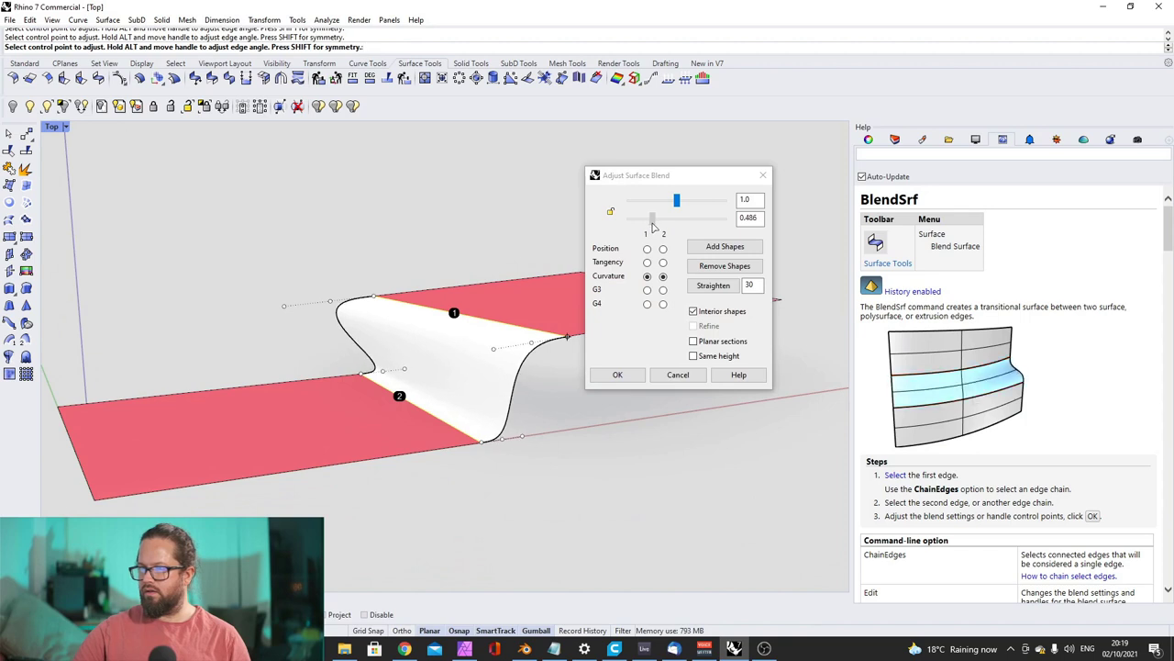
left_click_drag(677, 200, 656, 202)
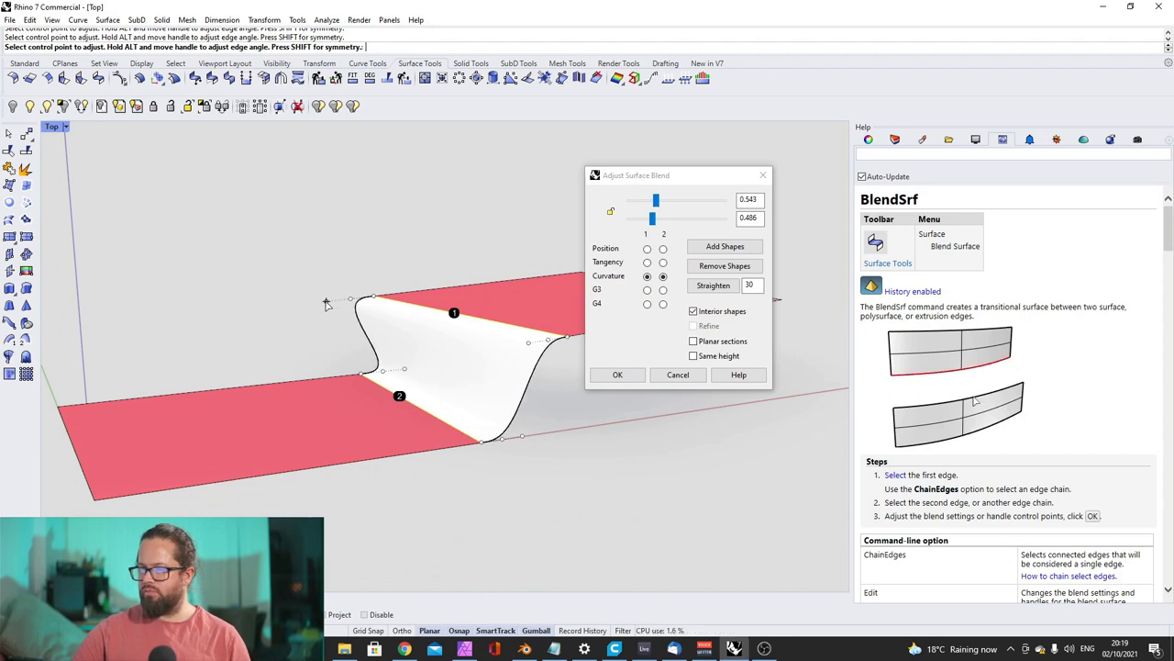
left_click_drag(521, 436, 617, 433)
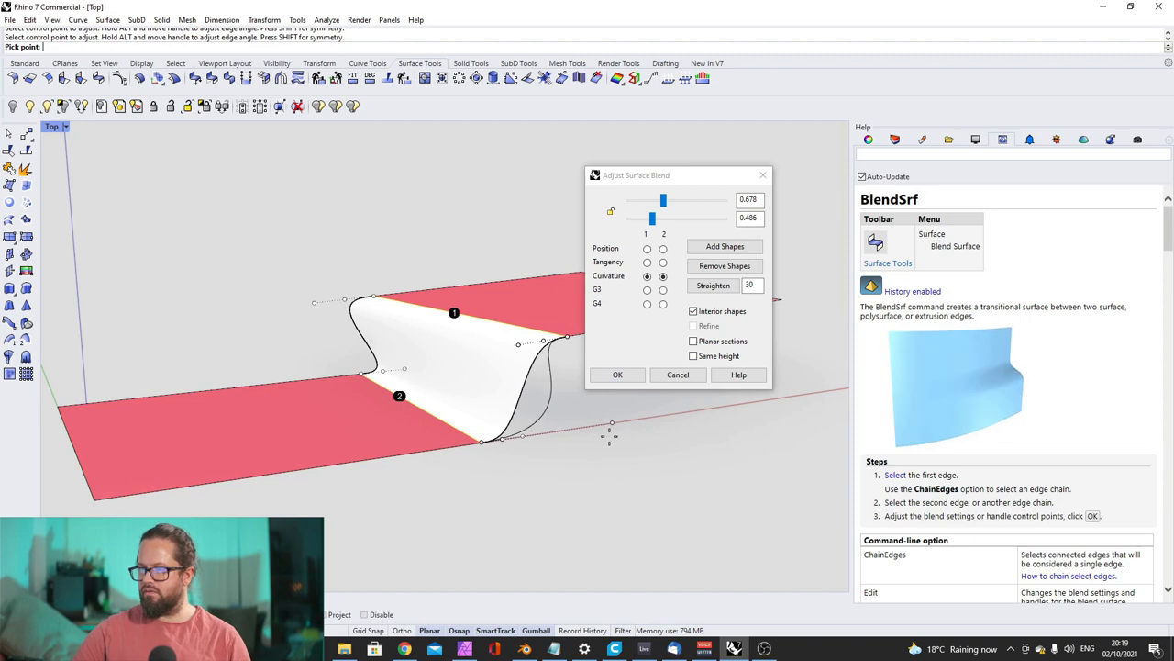
left_click(553, 440)
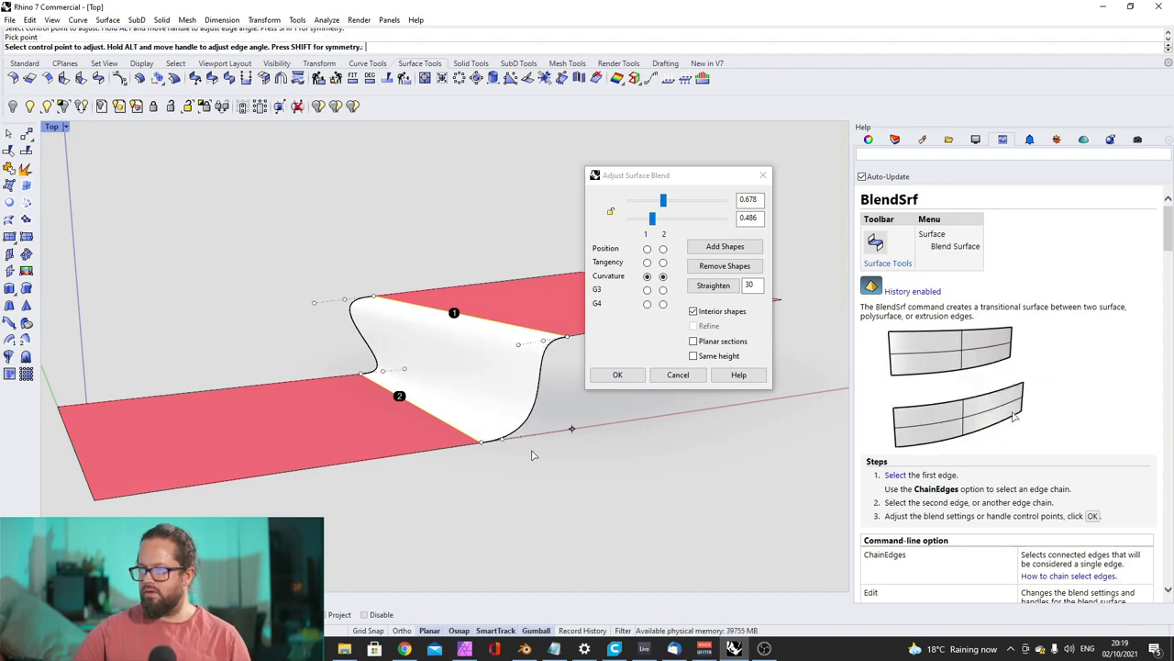
left_click_drag(505, 441, 534, 441)
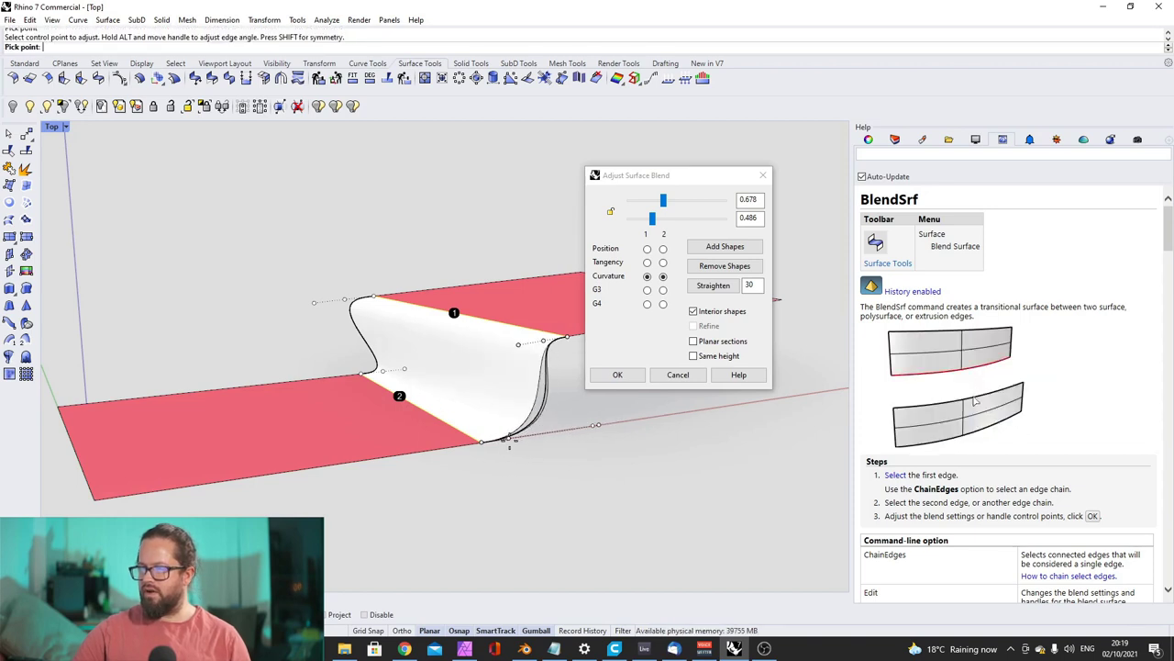
left_click(514, 440)
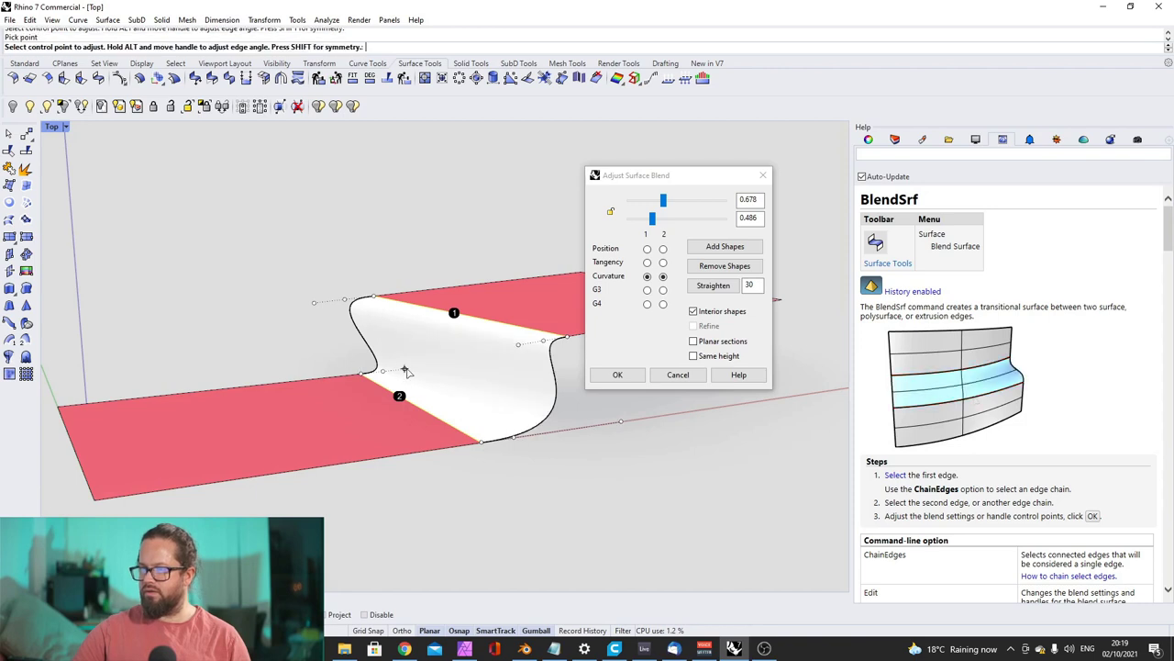
Try Position continuity on both edges of the surface blend and inspect the straight transition
right_click_drag(540, 373, 503, 337)
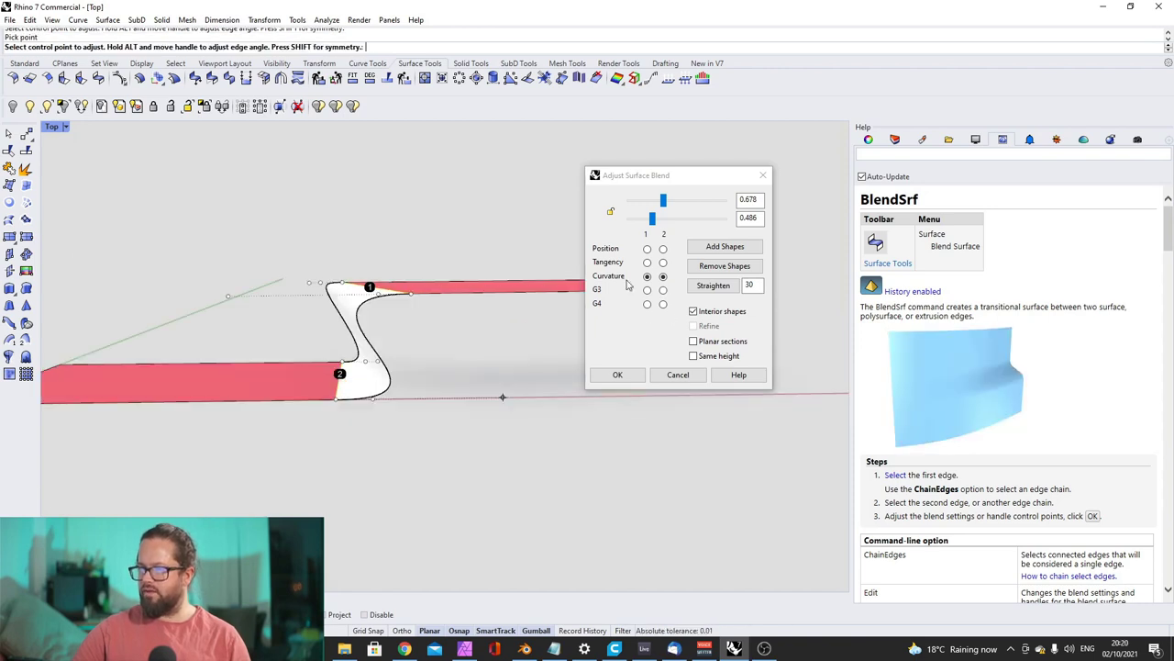
left_click(647, 248)
left_click(663, 249)
right_click_drag(551, 312, 448, 338)
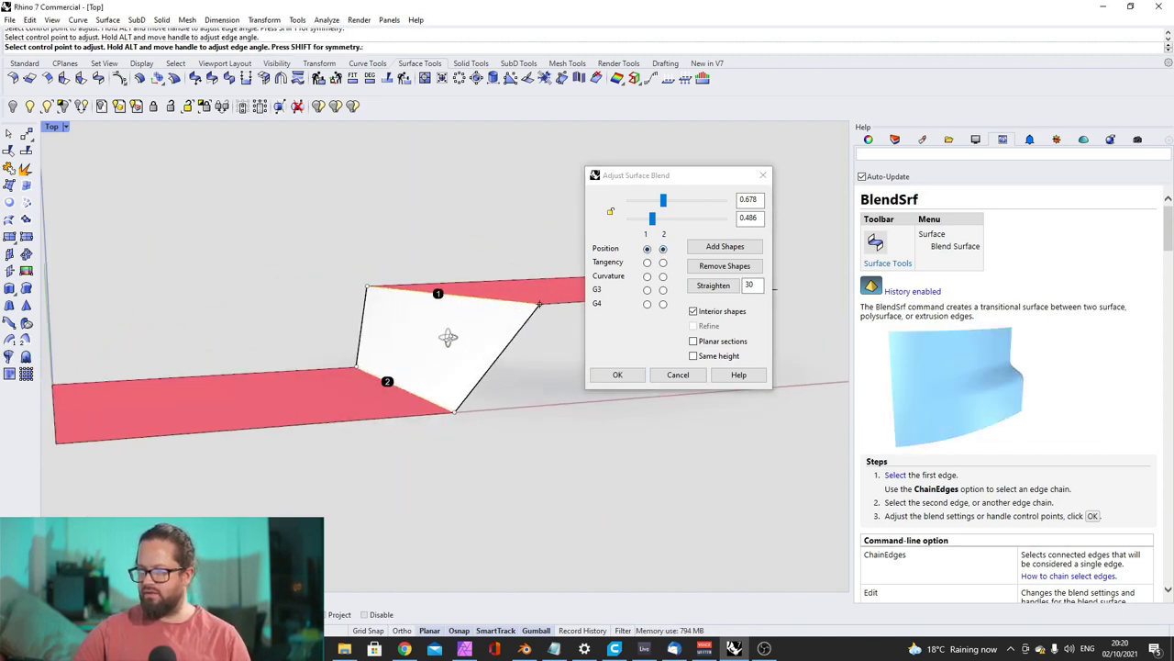
Try Tangency on both blend edges, return edge 2 to Position, and stretch edge 1's near-end handle away from the upper plane
left_click(647, 263)
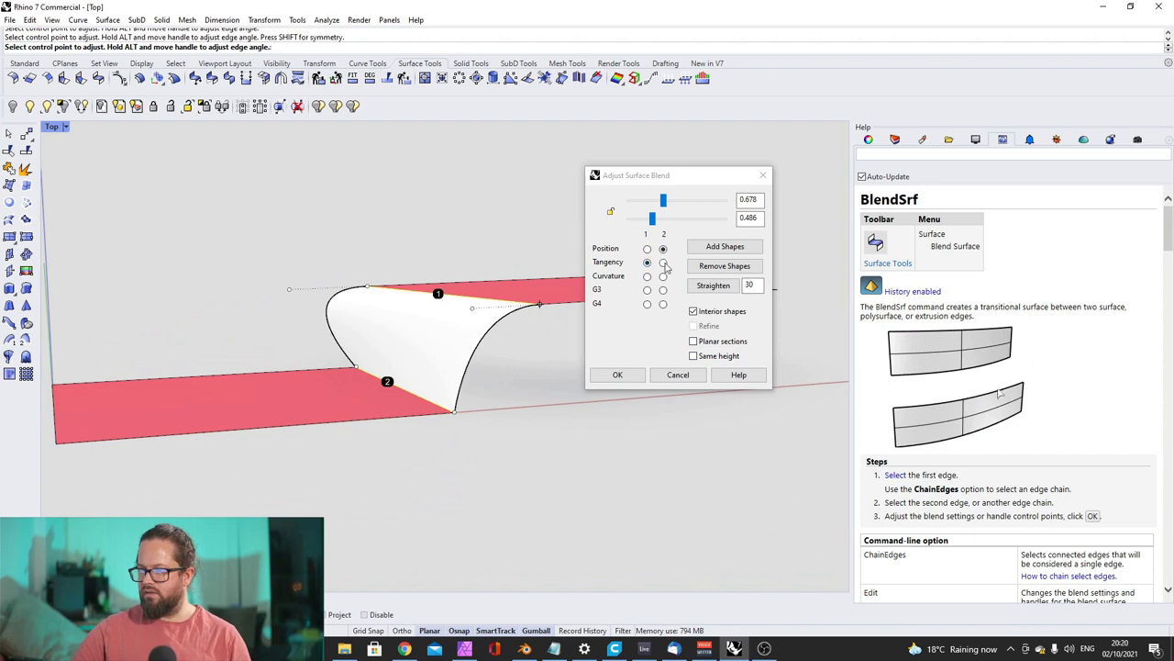
left_click(664, 264)
left_click(664, 248)
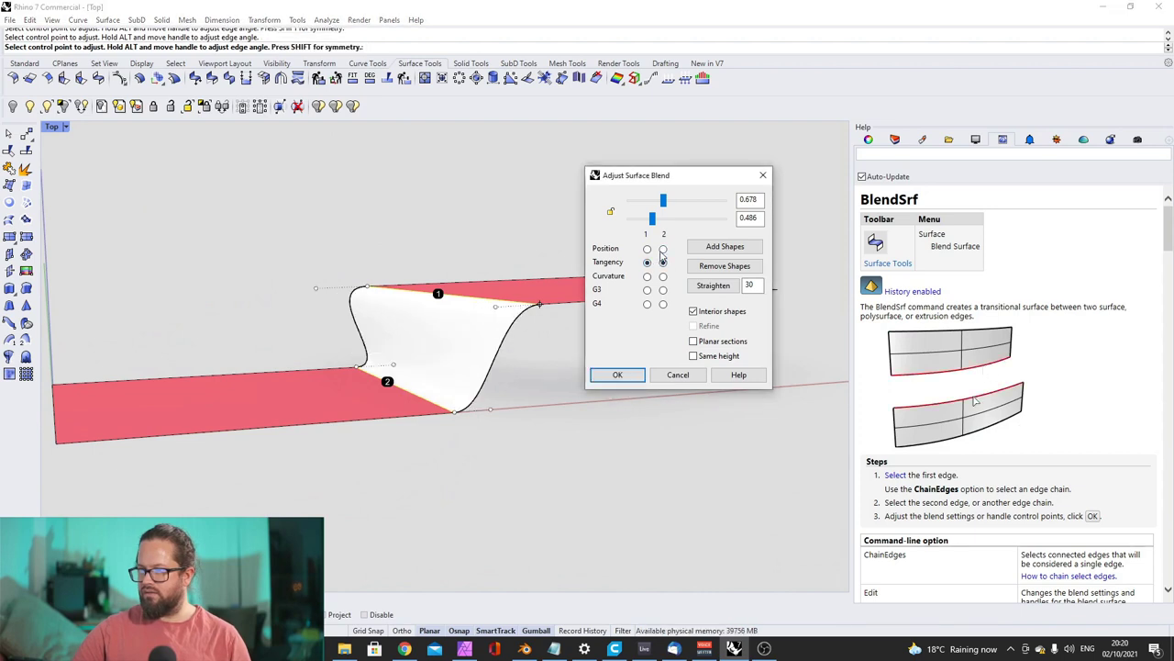
mouse_move(426, 335)
right_mouse_down()
mouse_move(465, 353)
mouse_move(432, 330)
mouse_move(365, 339)
mouse_move(423, 337)
right_mouse_up()
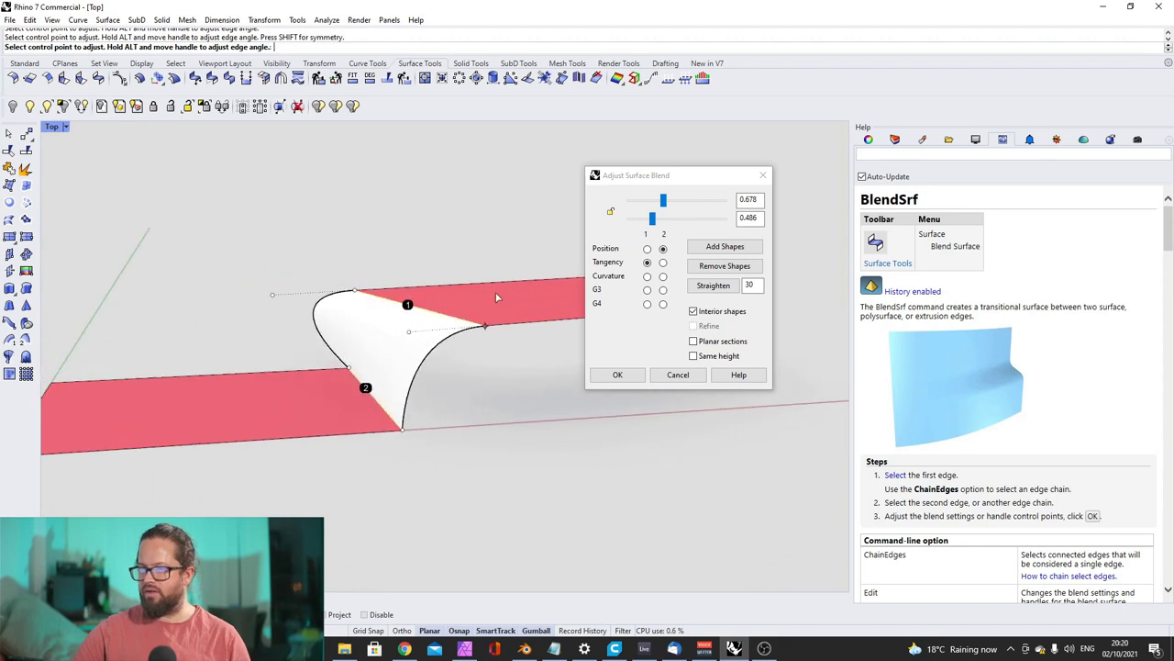
left_click_drag(409, 331, 298, 339)
right_click_drag(298, 339, 393, 353)
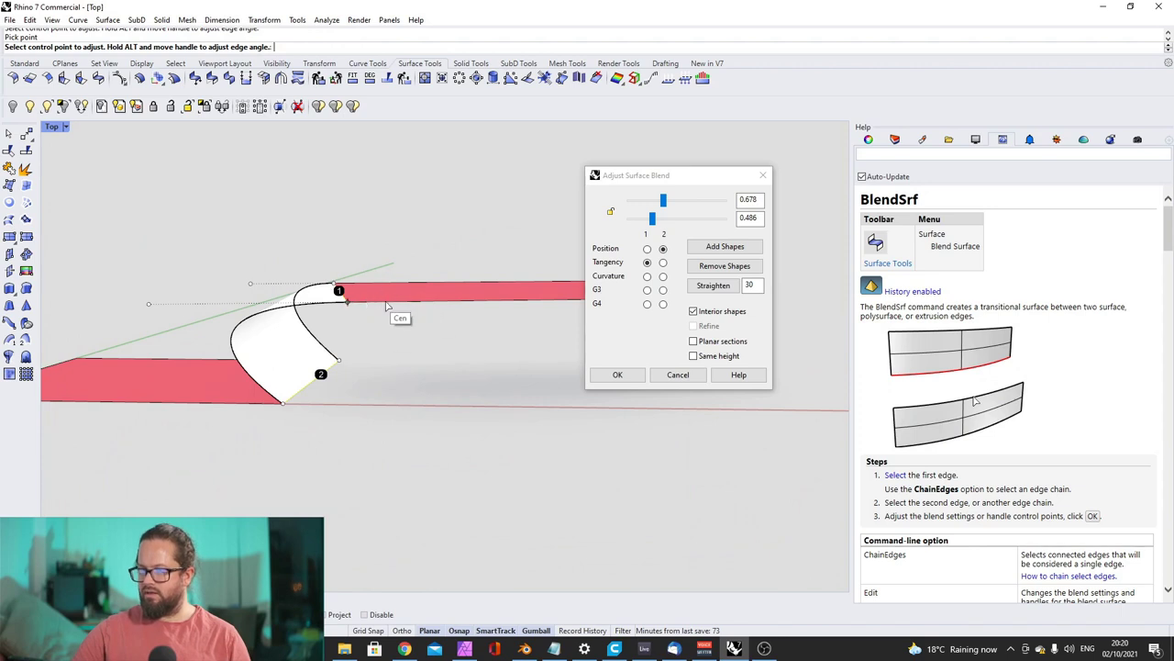
Try Curvature and G3 continuity on both blend edges, and cancel the surface blend
right_click_drag(358, 349, 291, 398)
left_click(646, 276)
left_click(663, 276)
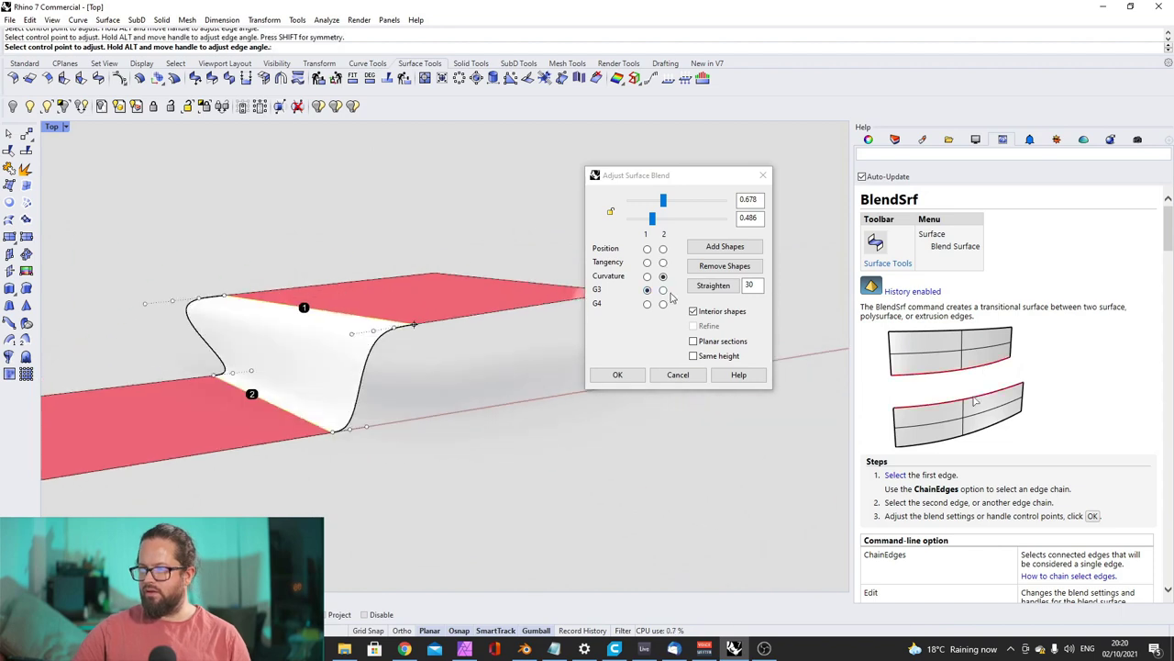
left_click(663, 290)
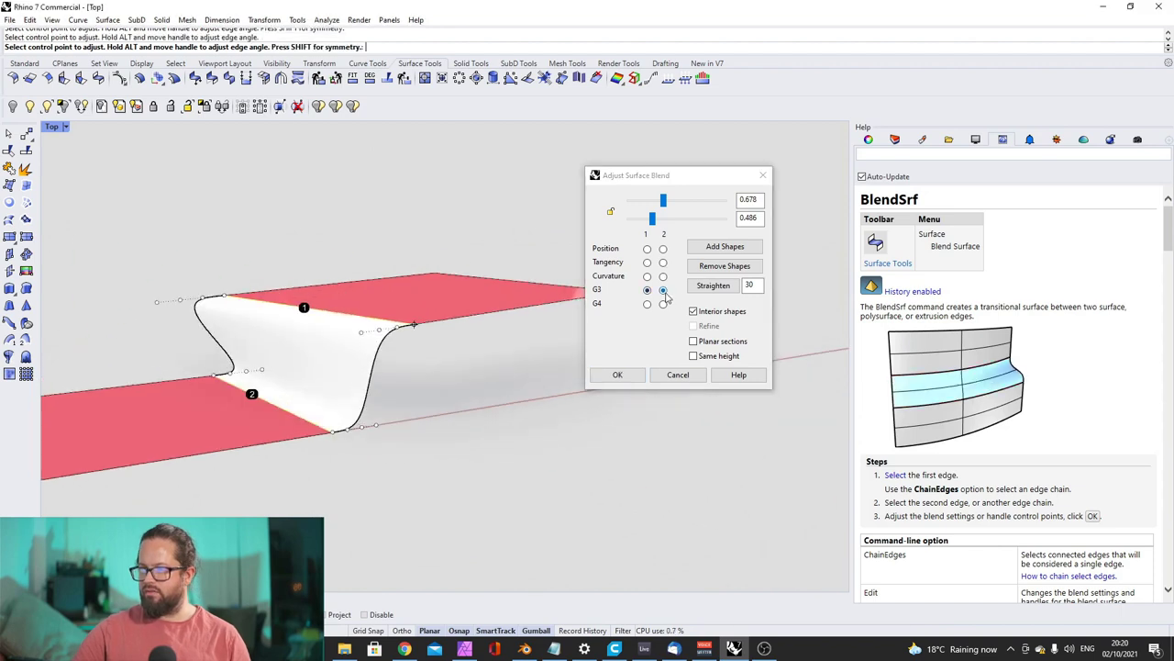
left_click(674, 375)
Tilt the upper plane so its far side rises away from the lower plane, and shift it sideways along the Y axis
right_click_drag(463, 338, 345, 307)
left_click(402, 312)
left_click_drag(339, 317, 328, 208)
right_click_drag(329, 208, 519, 269)
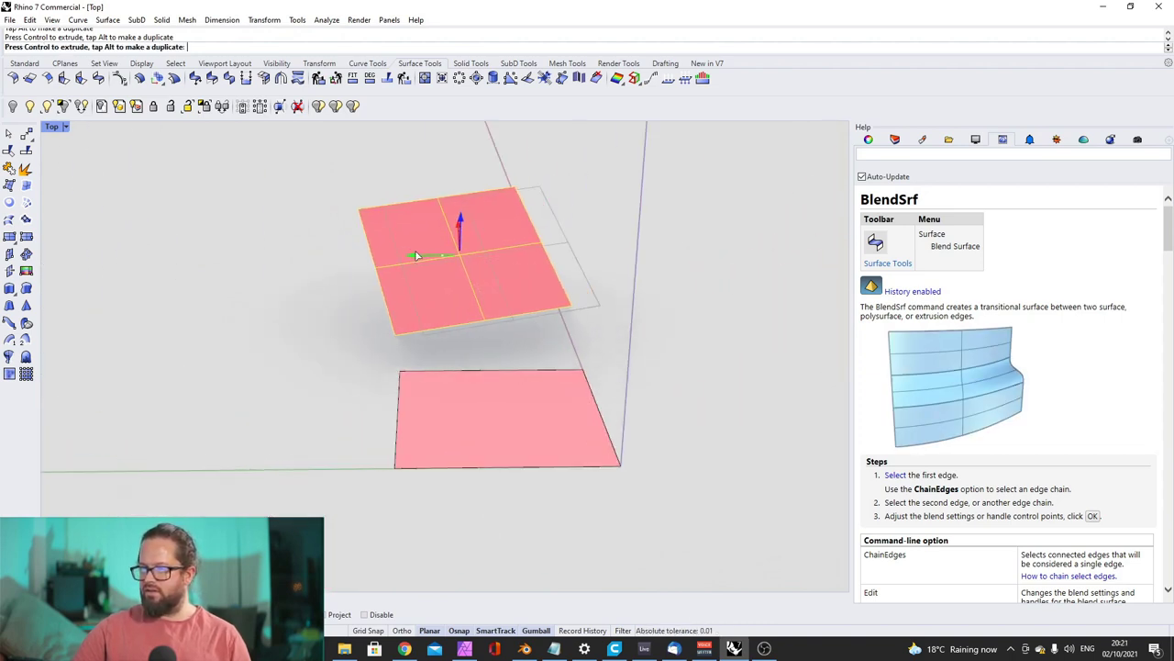
right_click_drag(430, 250, 305, 320)
Blend the lower plane's edge to the tilted plane's edge with Position continuity at edge 1 and Curvature at edge 2
left_click(267, 341)
key("Escape")
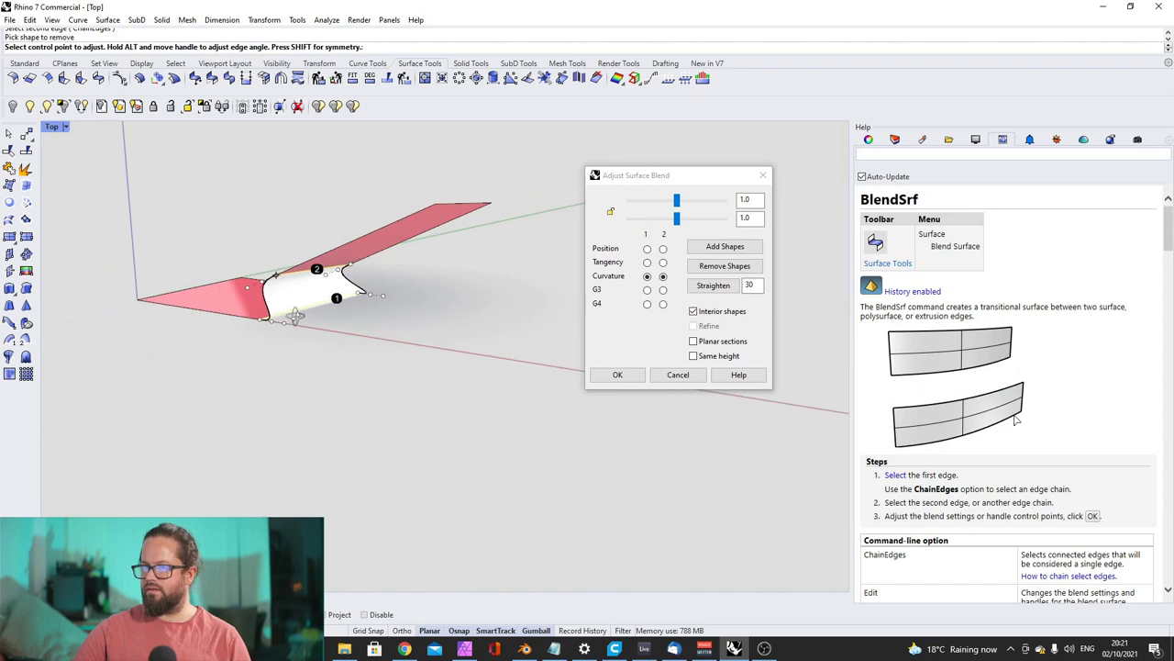
left_click(662, 276)
left_click(647, 250)
right_click_drag(542, 330, 481, 312)
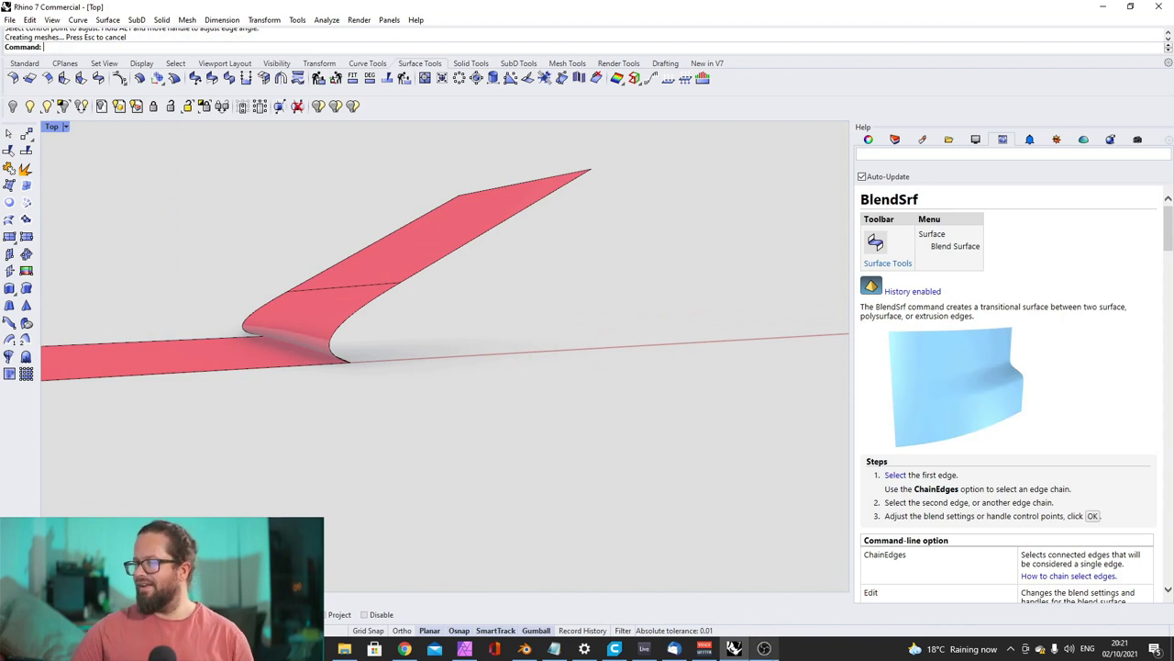
left_click(764, 648)
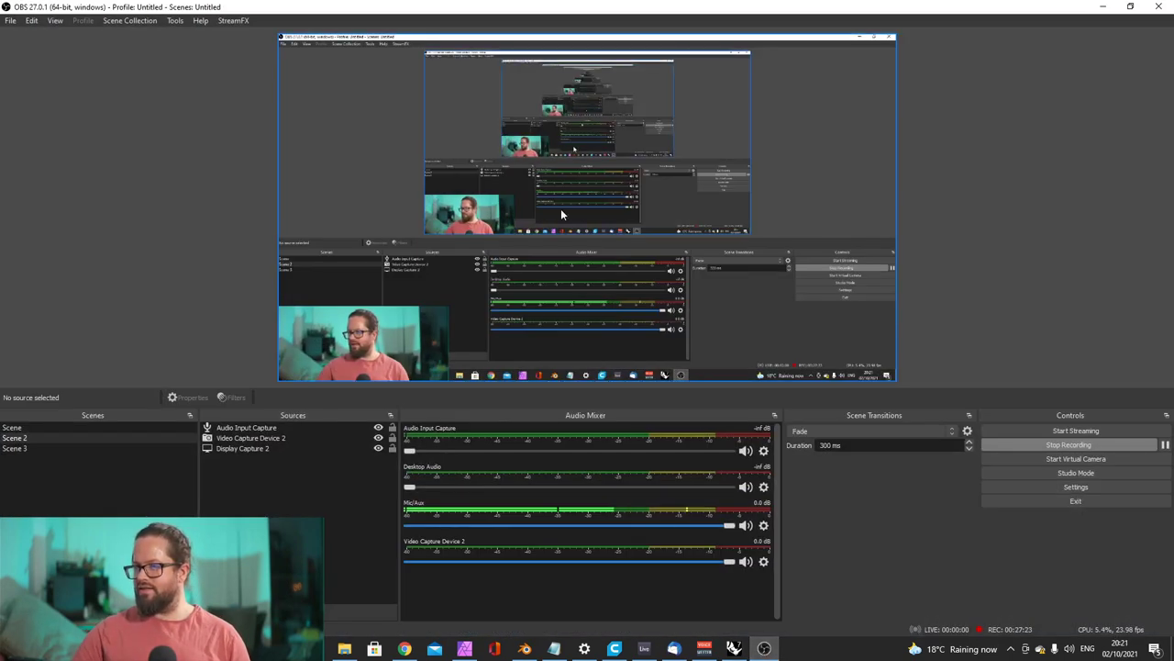